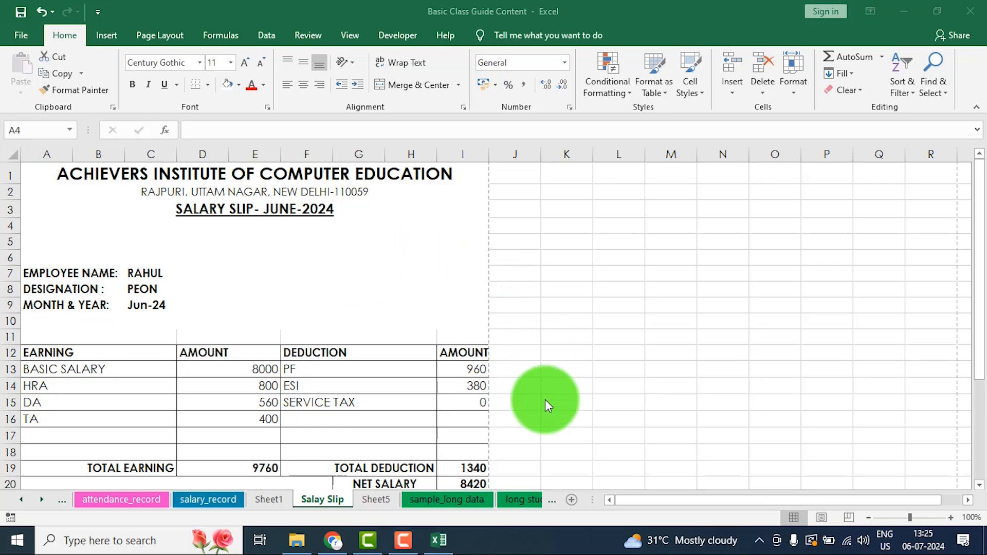
- Review the finished salary slip from header to signature lines, both on the sheet and in its print preview
scroll(307, 294, "down", 3)
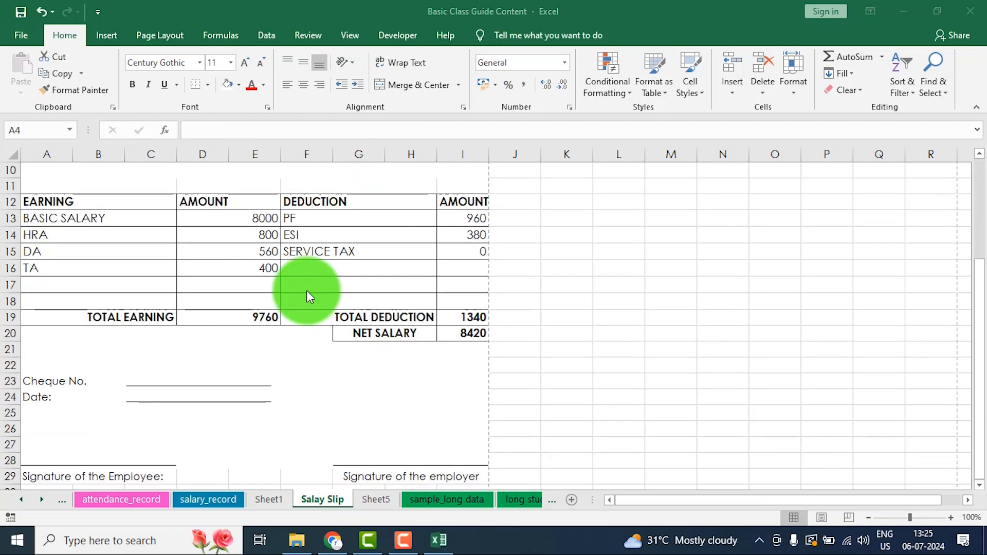
scroll(306, 297, "up", 3)
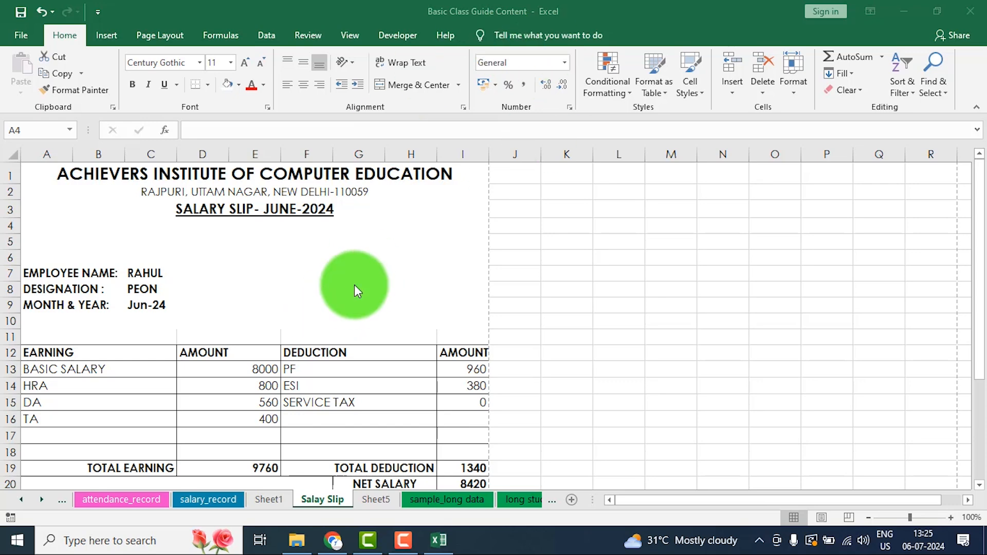
left_click(353, 298)
key("ctrl+p")
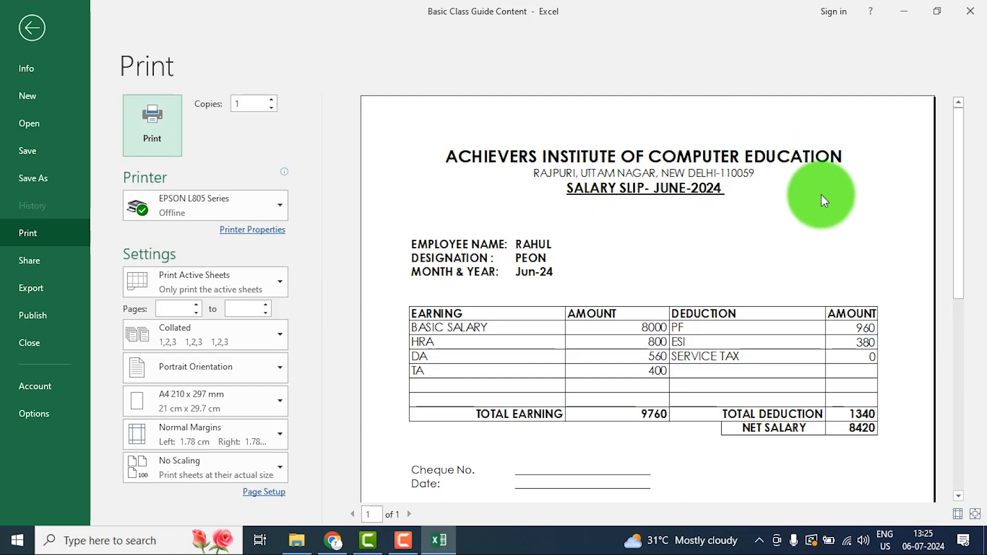
scroll(563, 400, "down", 4)
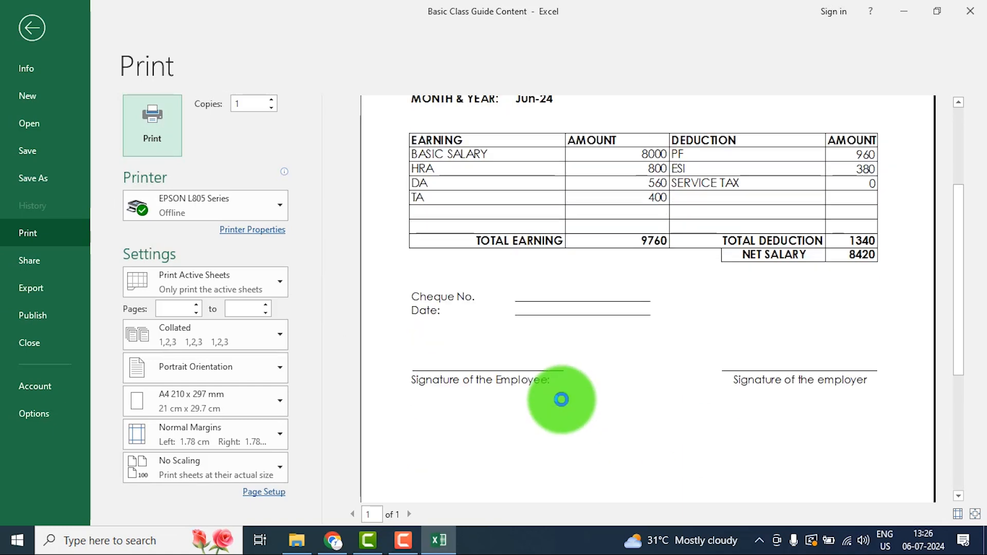
scroll(574, 408, "up", 4)
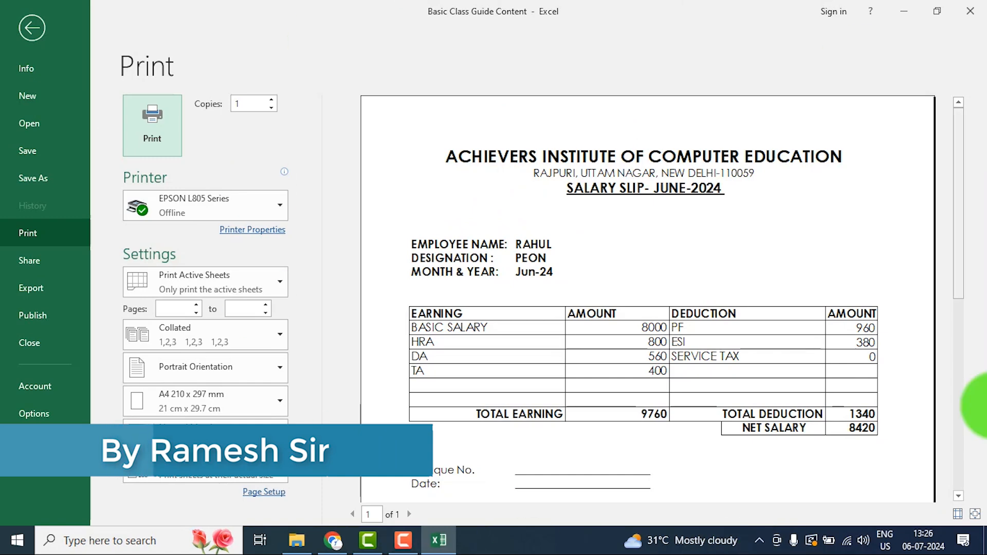
left_click(32, 29)
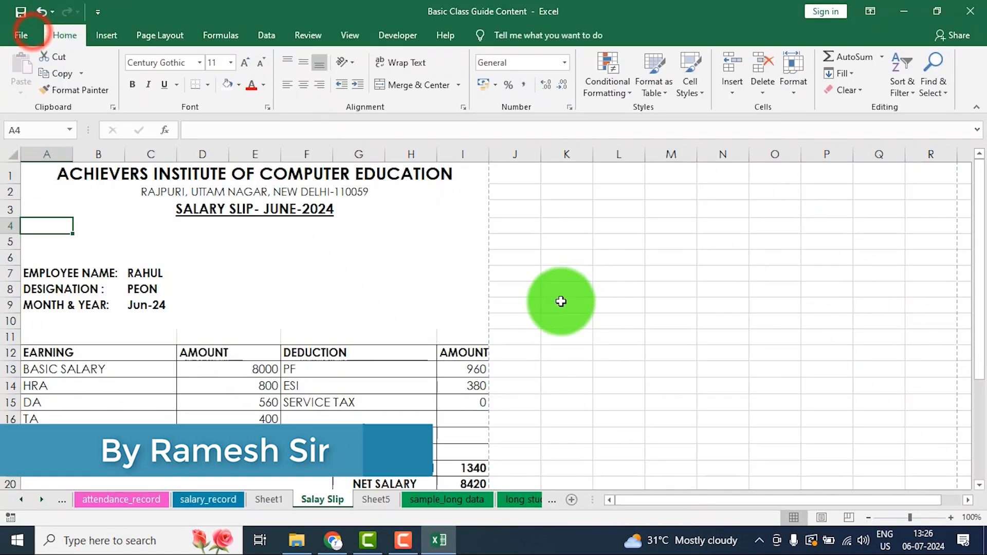
- On Sheet1, display the page boundaries by switching to Page Layout view and back to Normal view
left_click(271, 498)
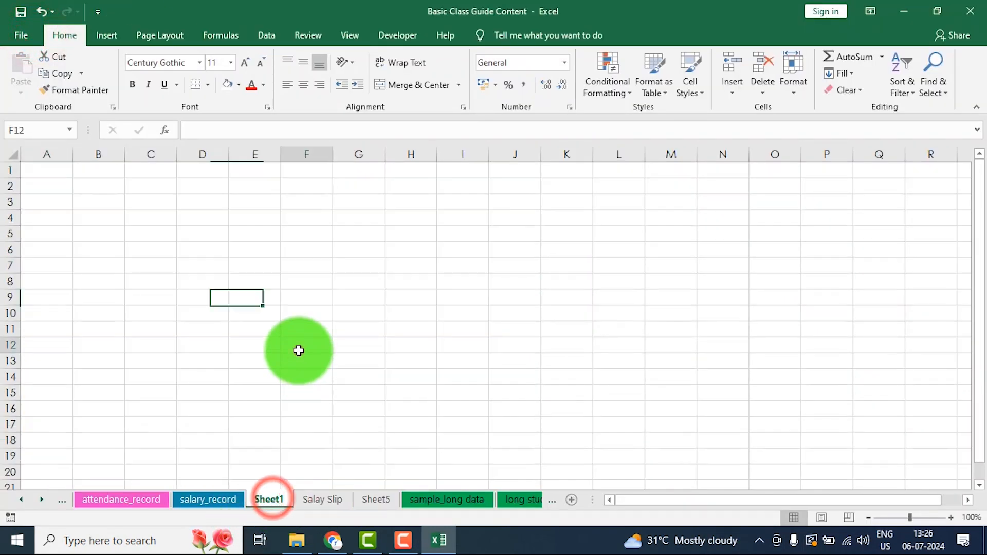
left_click(298, 349)
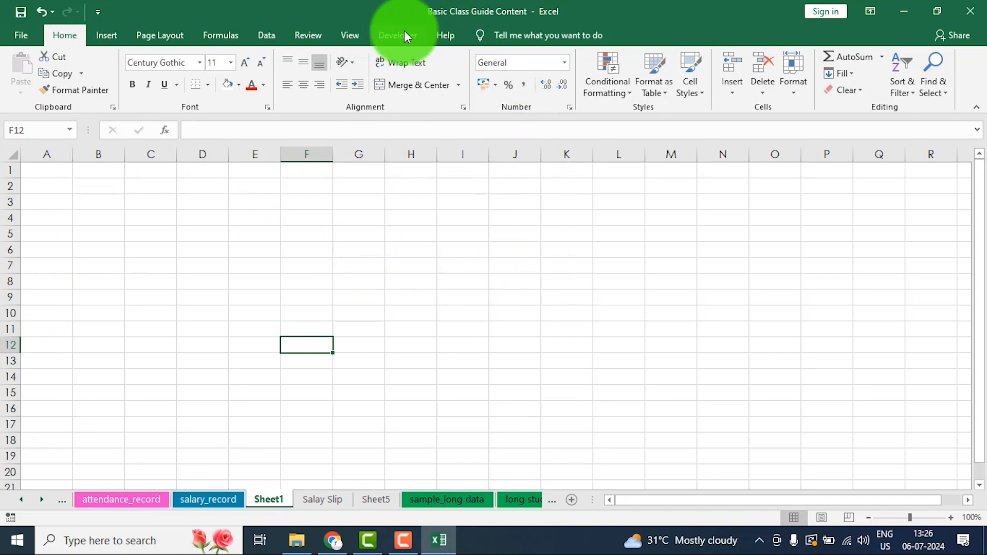
left_click(351, 35)
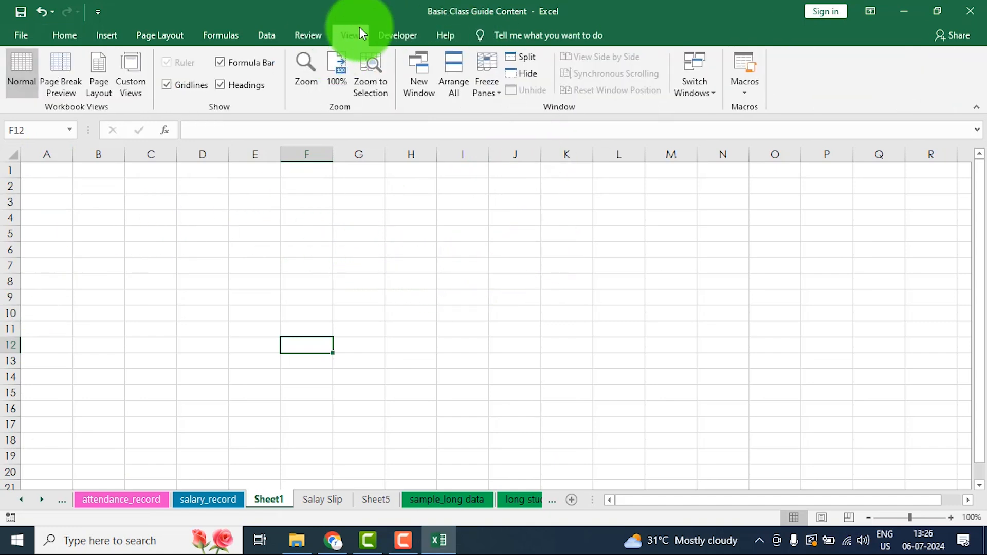
left_click(100, 66)
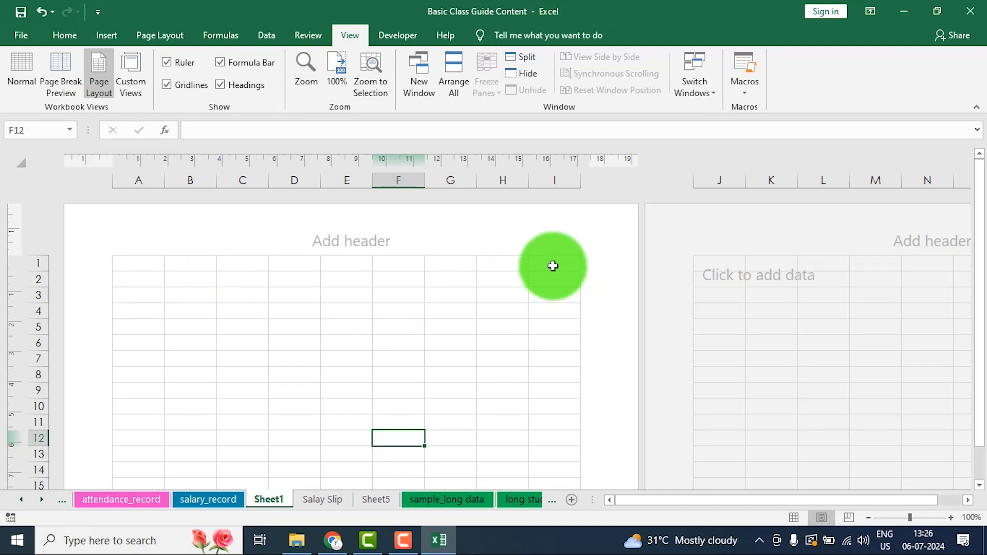
left_click(302, 312)
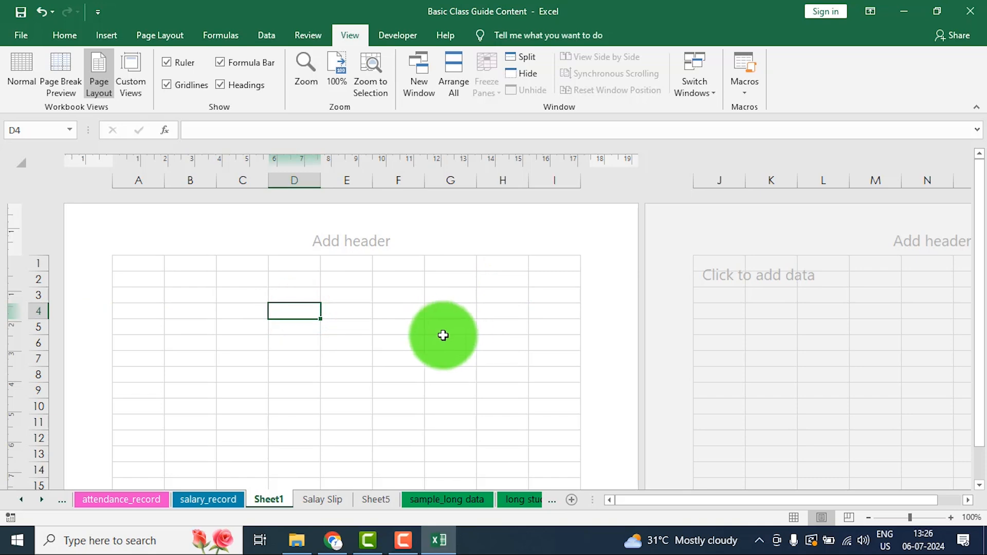
left_click(21, 70)
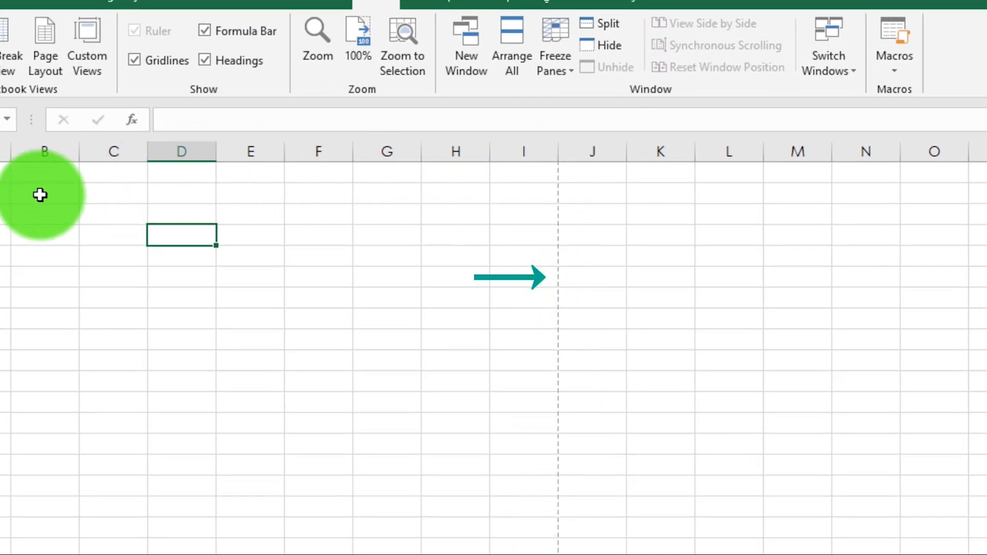
- Merge the range A1:I3 with Merge Across so each of the three rows becomes one cell
left_click(125, 357)
left_click_drag(46, 170, 461, 200)
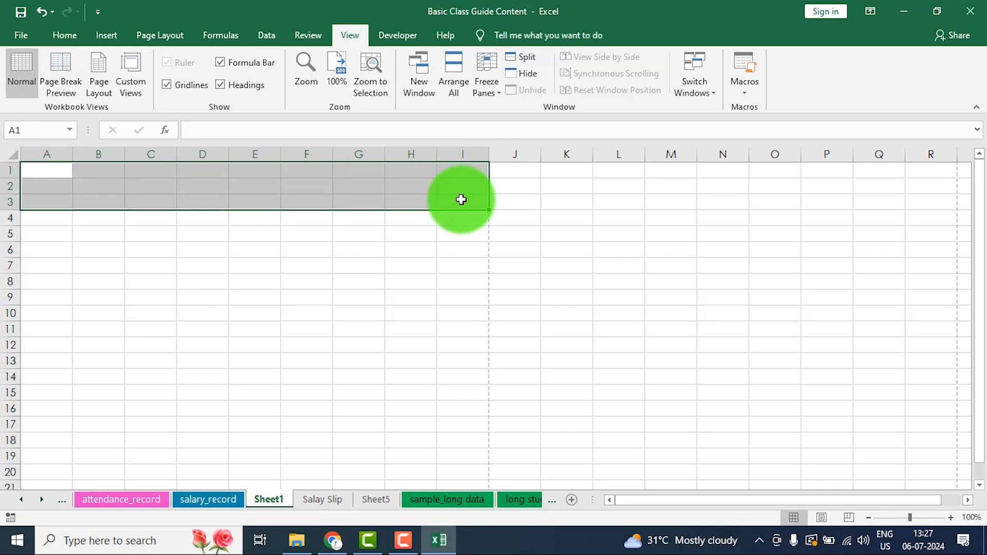
left_click(66, 35)
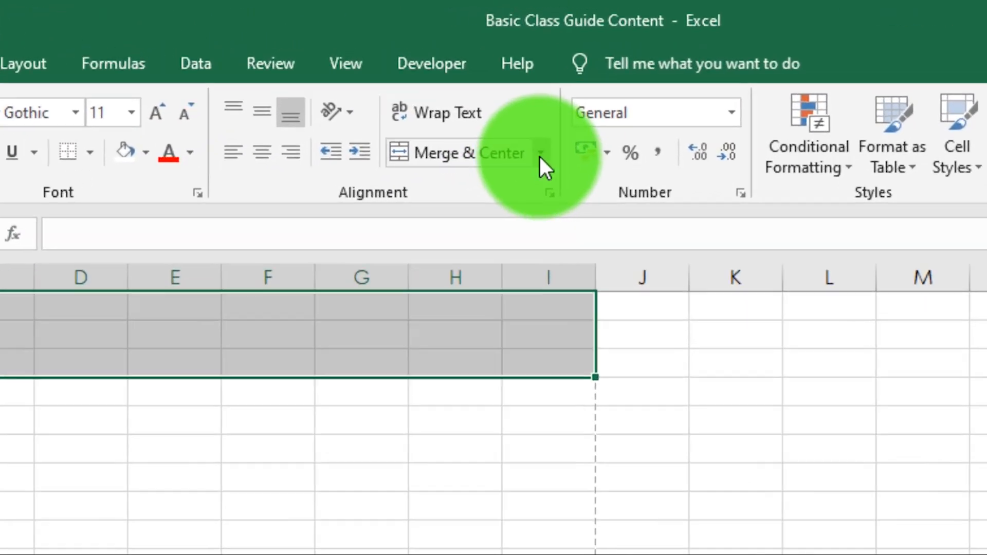
left_click(464, 90)
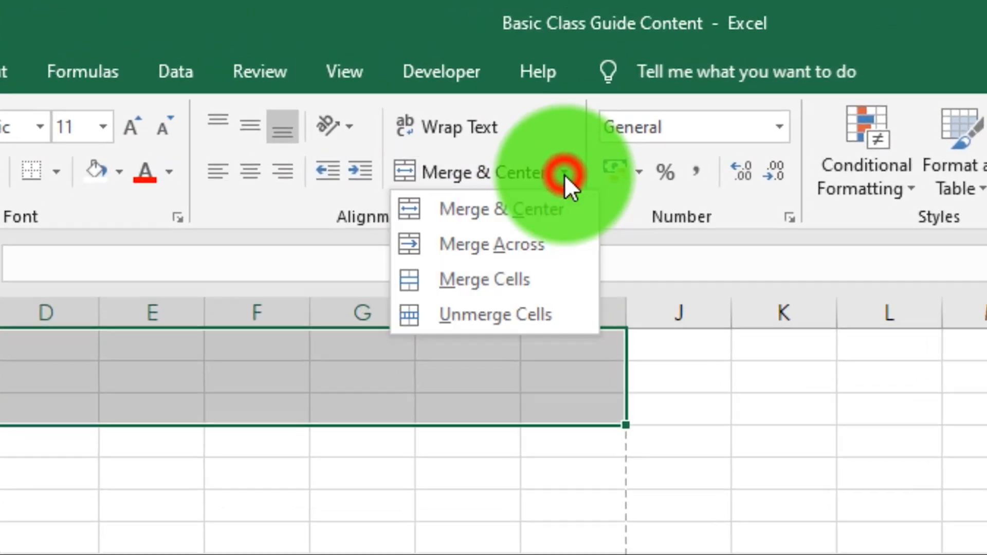
left_click(499, 245)
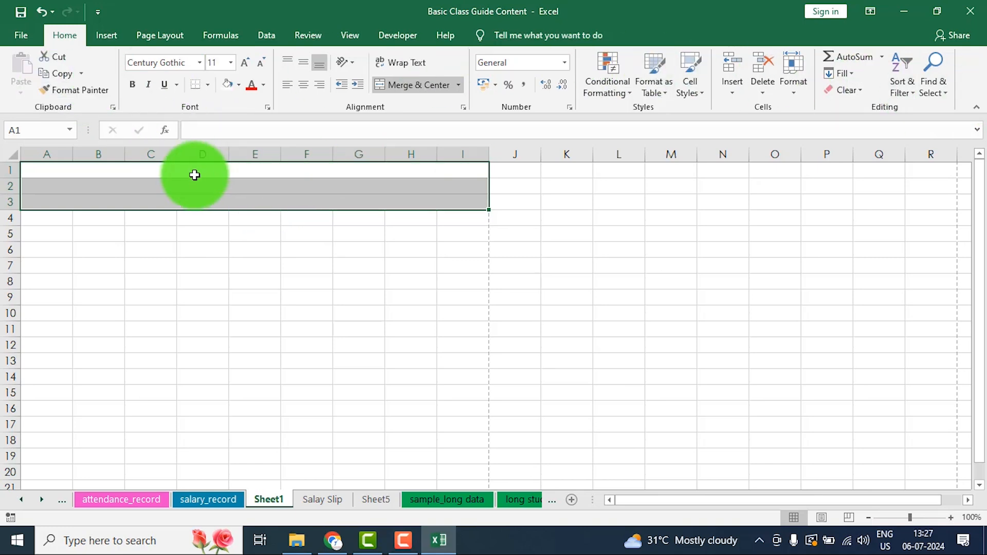
left_click(242, 311)
- Fill row 1 with the bold 18 pt heading ACHIEVERS INSTITUTE OF COMPUTER EDUCATION and row 2 with the institute's centred address
left_click(225, 173)
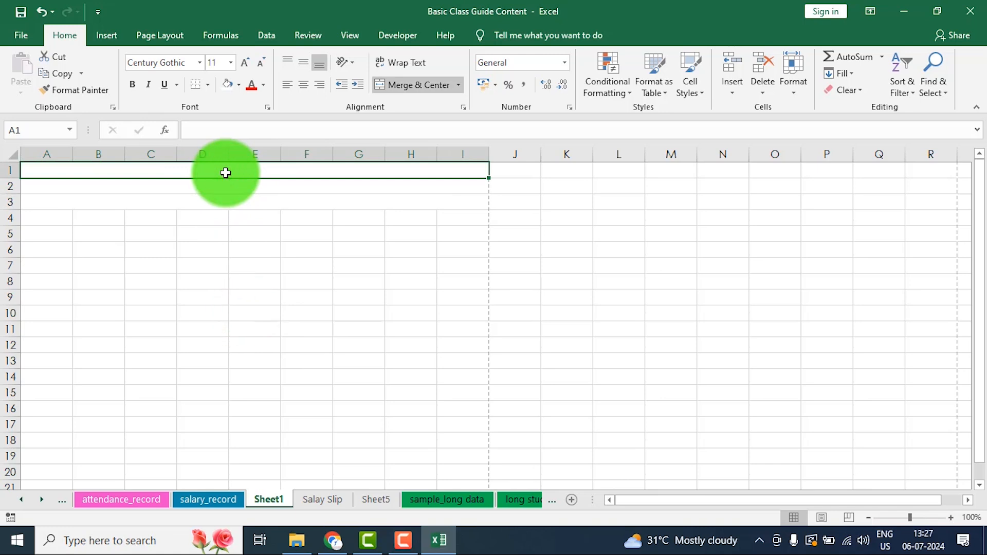
type("A")
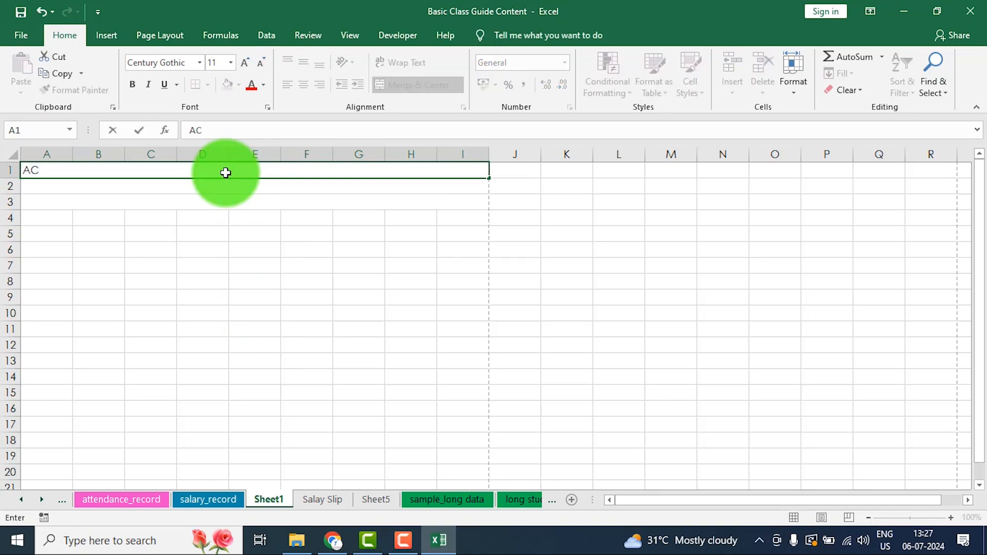
type("C")
type("ACHIEVERS INSTITUTE OF COMPUTER EDUCATION")
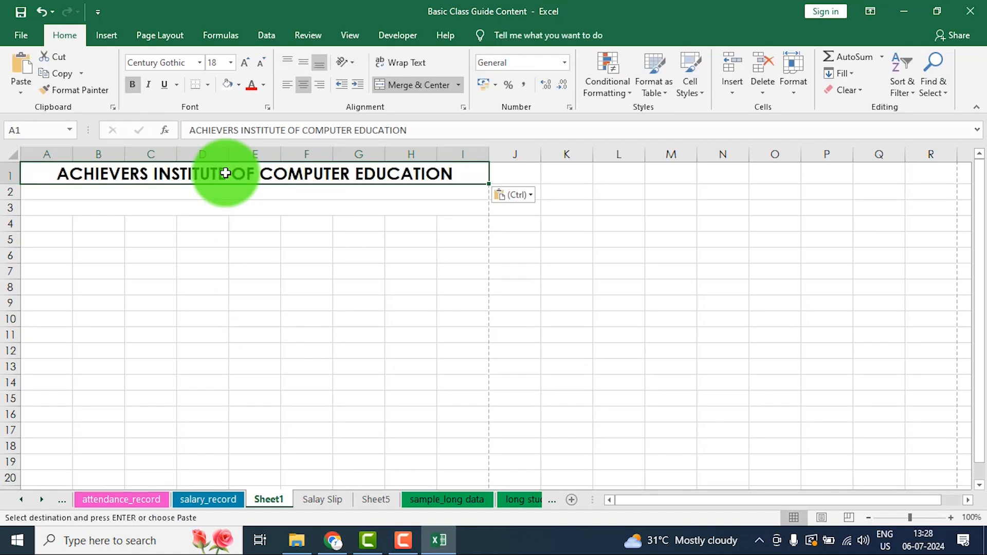
left_click(286, 190)
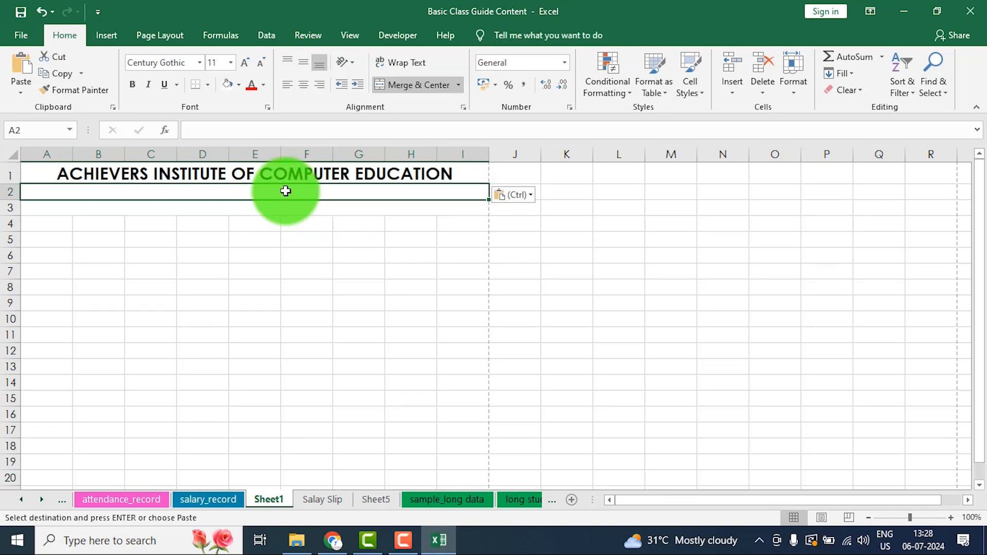
type("RAJPURI, UTTAM NAGAR, NEW DELHI-110059")
left_click(368, 191)
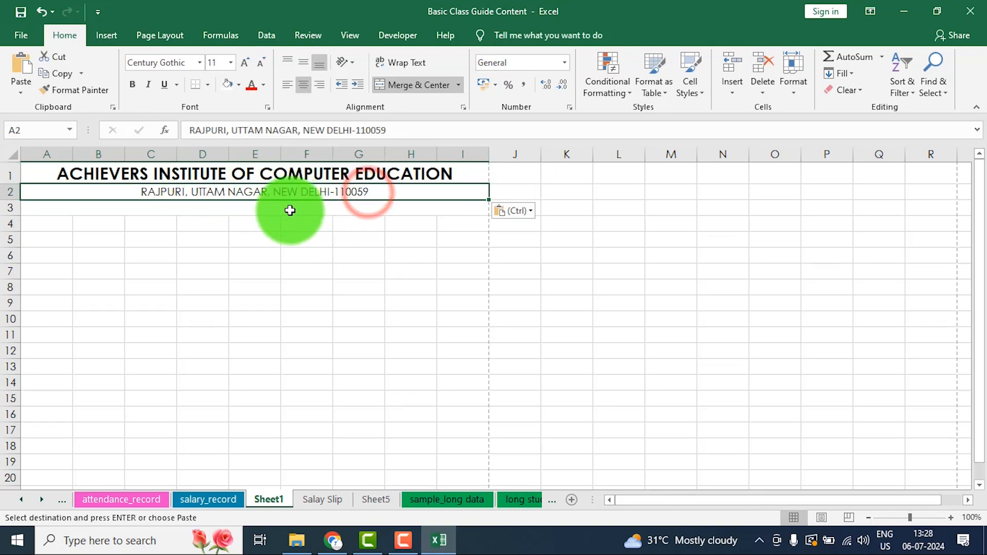
- Enter the slip title "SALARY SLIP- JUNE 2024" in merged row 3
left_click(290, 211)
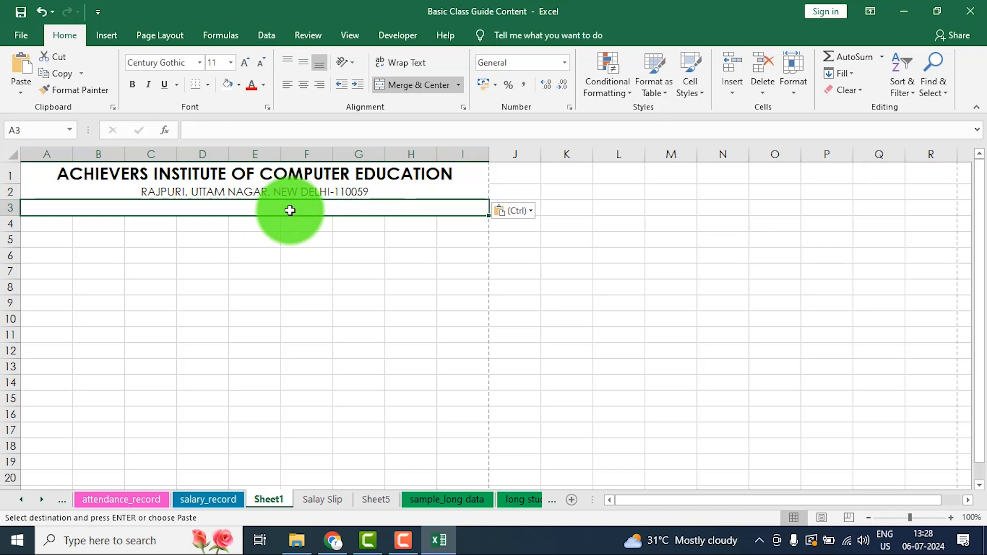
type("SALARY SLIP- JUNE 2024")
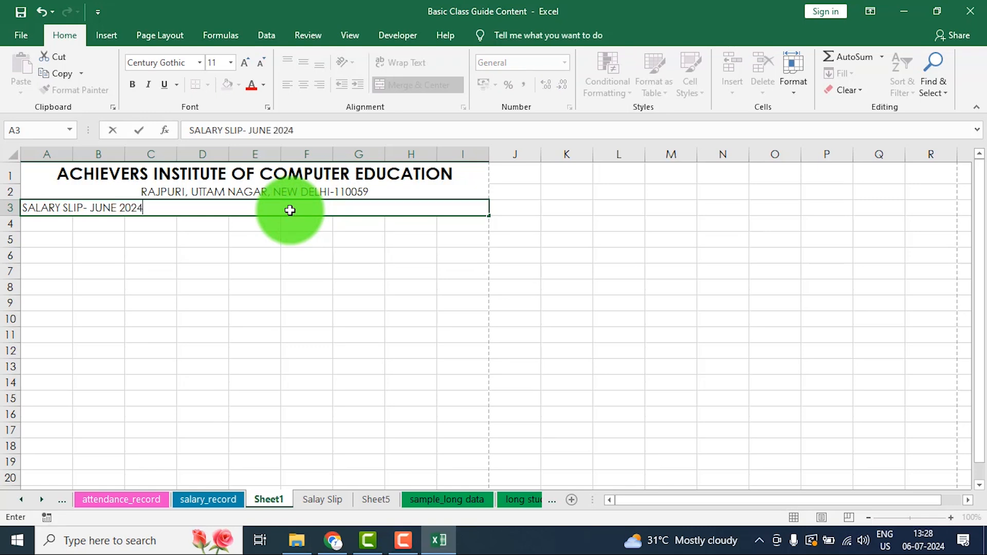
key("Return")
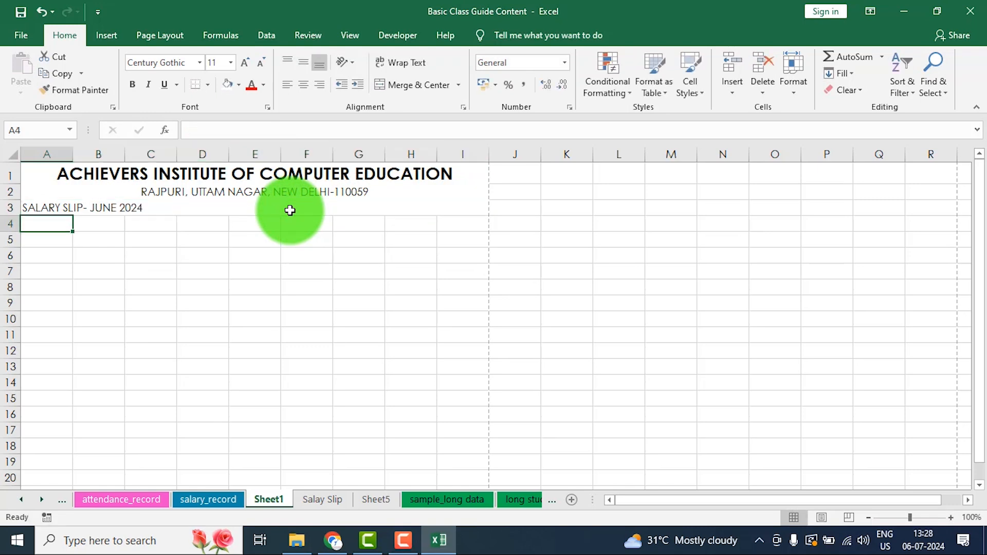
- Centre the salary slip title in row 3 and make it bold
left_click(283, 249)
left_click_drag(150, 191, 155, 201)
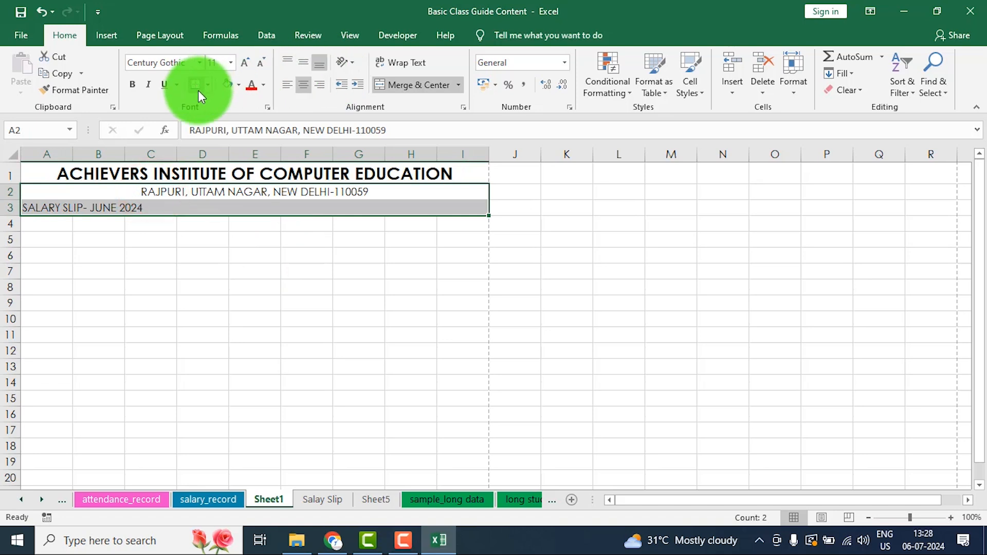
left_click(307, 88)
left_click(307, 87)
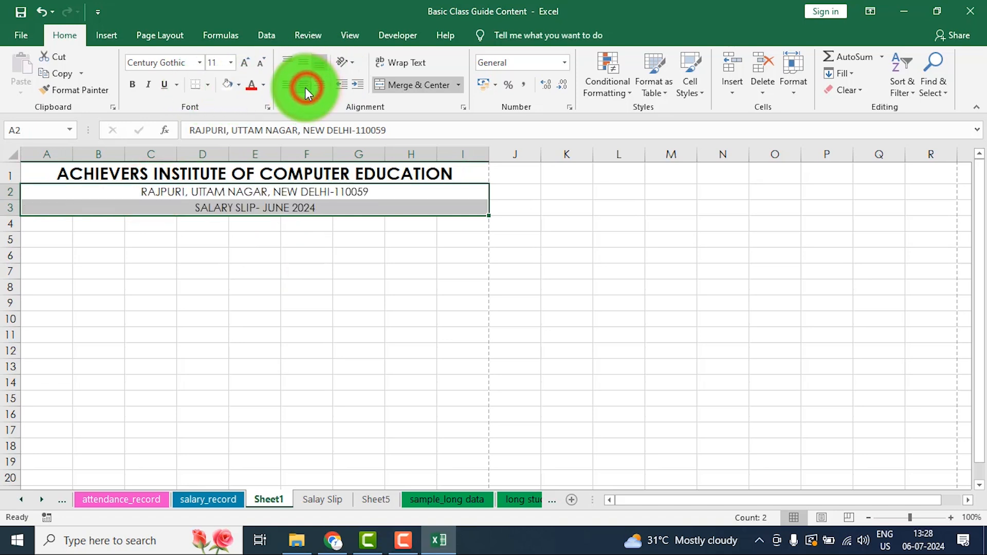
left_click(282, 284)
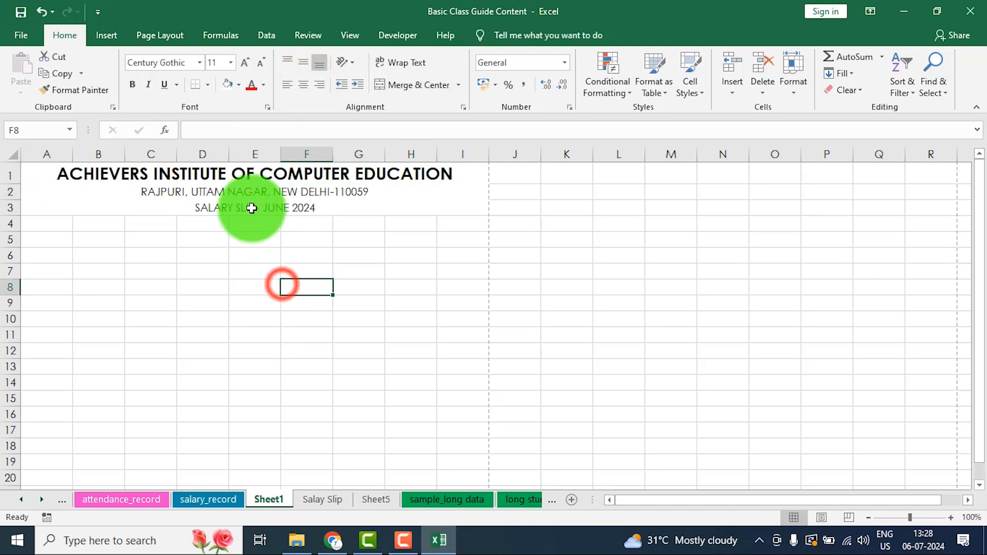
left_click(252, 208)
left_click(133, 85)
left_click(202, 271)
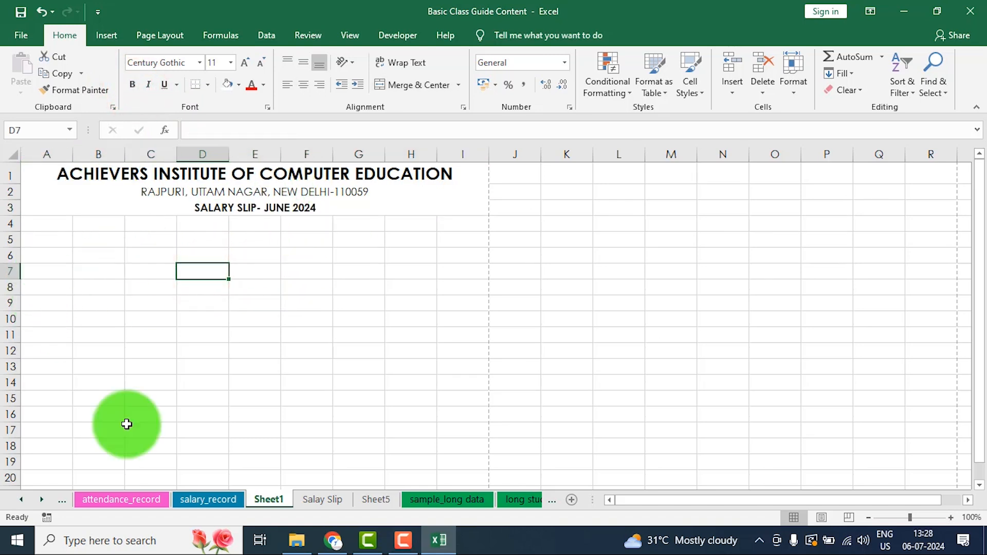
- Following the label cells on the Salay Slip sheet, apply Merge Across to A7:B9 on Sheet1 and select merged cell A7
left_click(303, 500)
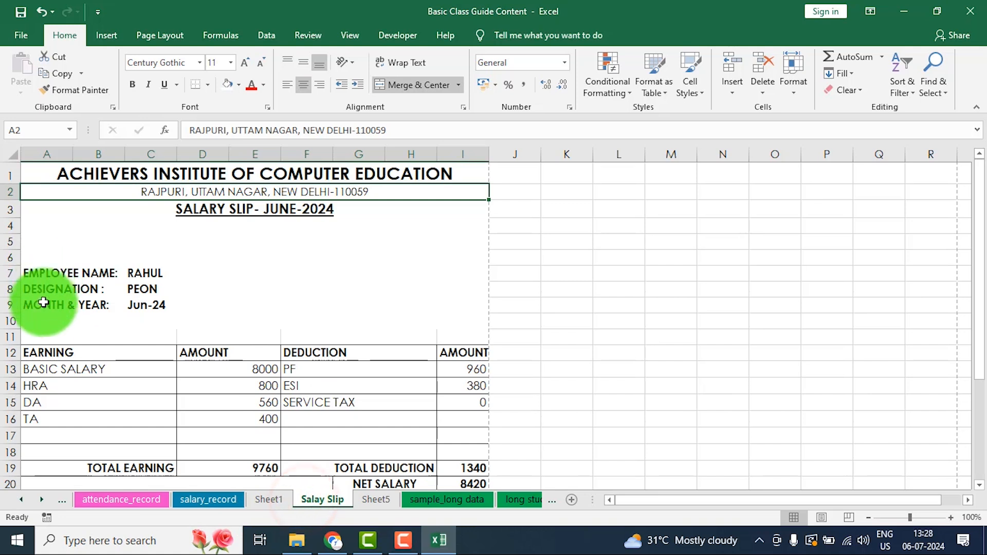
left_click_drag(47, 275, 36, 305)
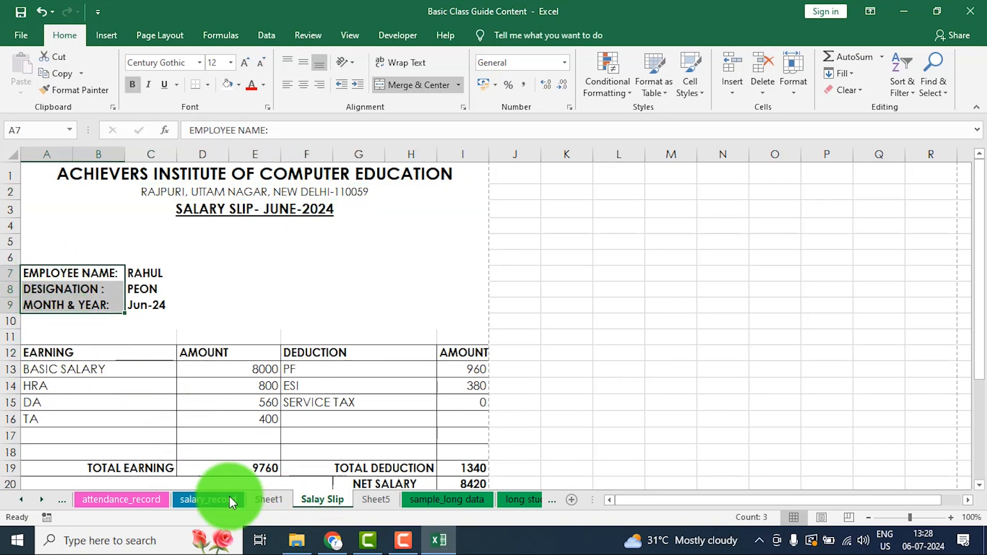
left_click(286, 506)
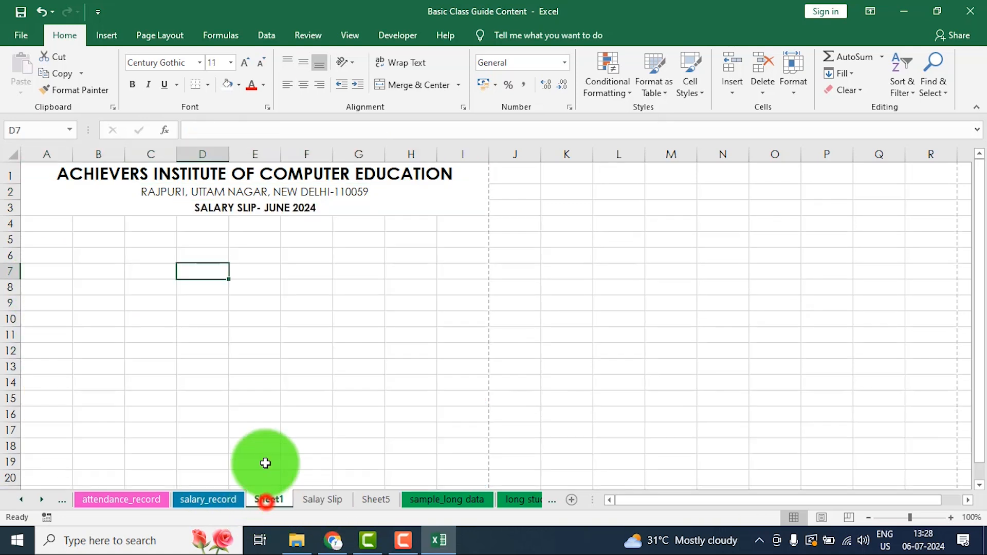
left_click(38, 270)
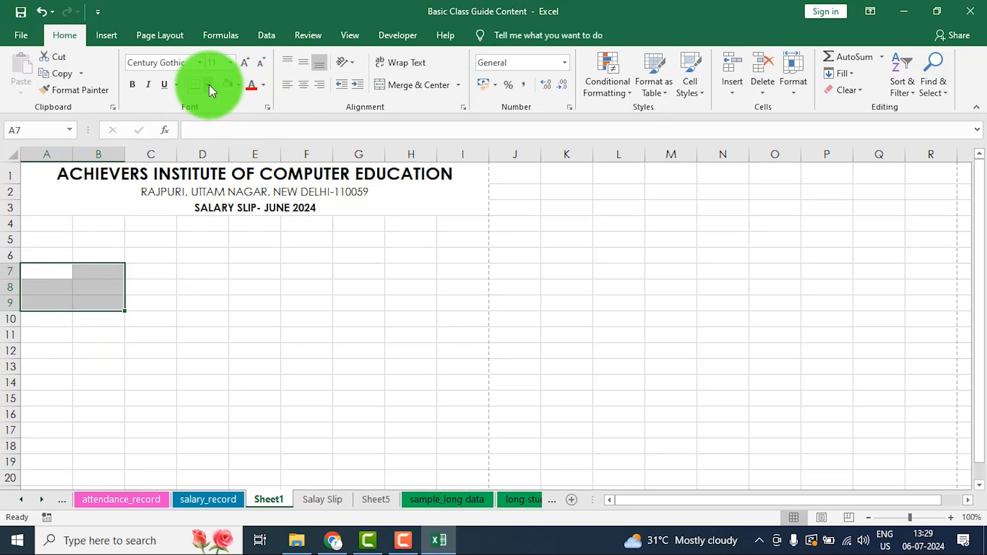
left_click(460, 84)
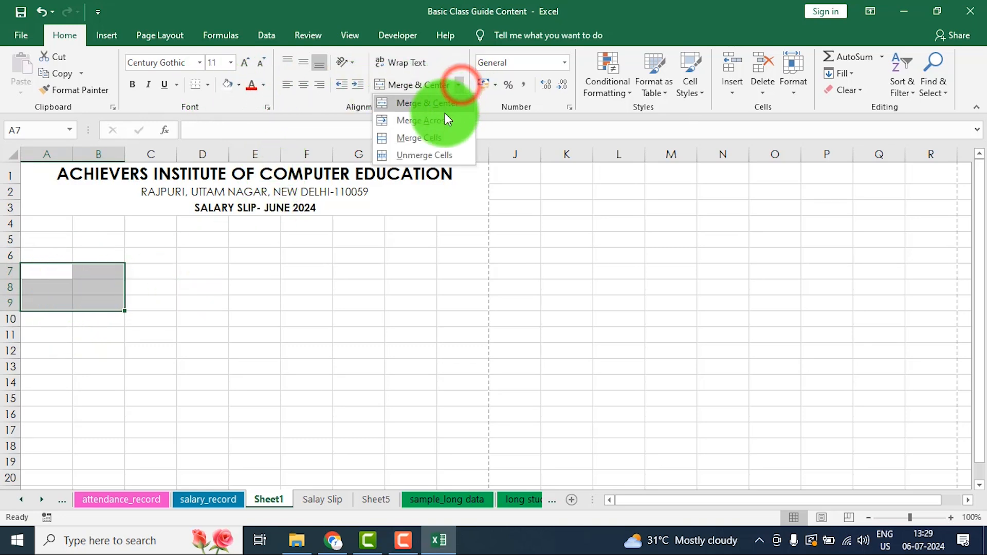
left_click(441, 120)
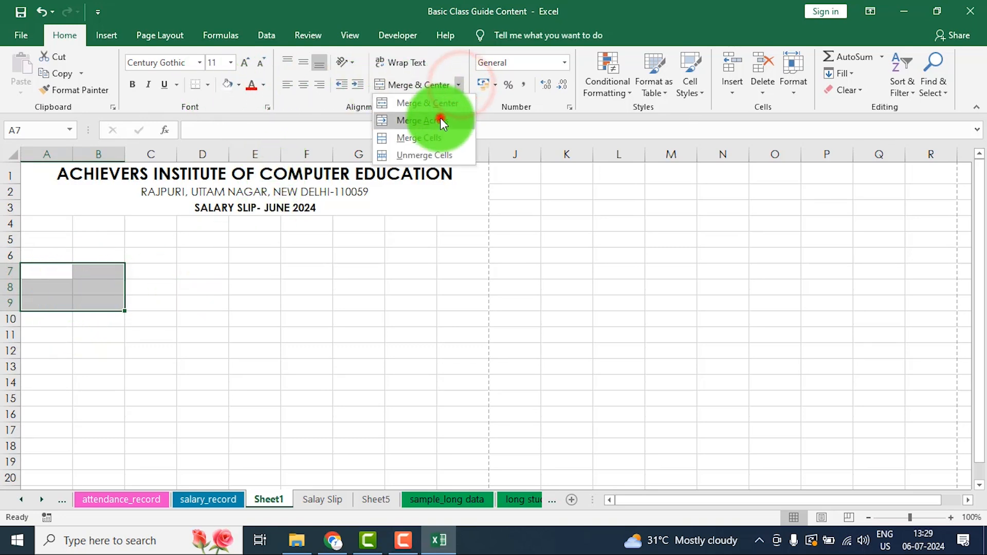
left_click(75, 273)
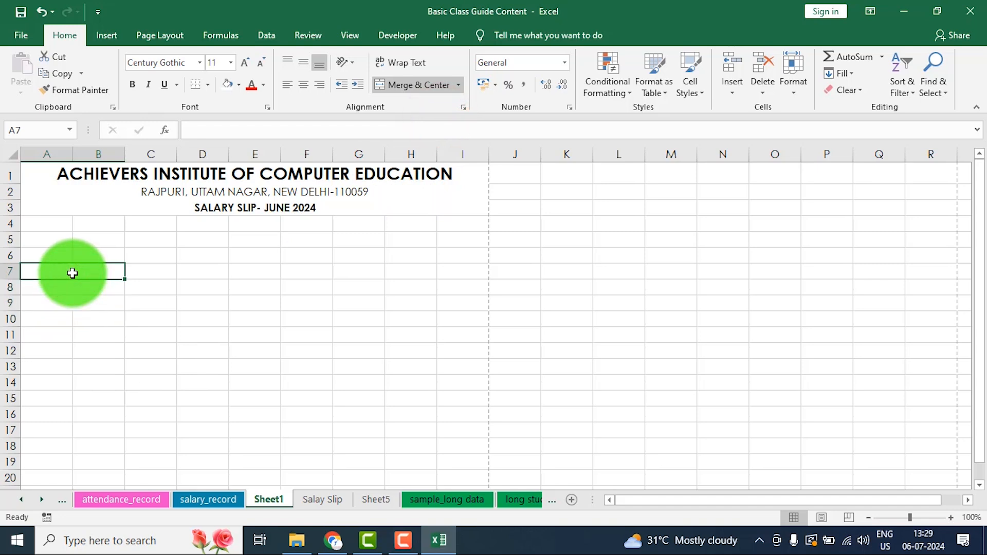
- Enter the labels NAME OF EMPLOYEE, DESIGNATION and MONTH & YEAR in merged cells A7, A8 and A9
type("NAME OF E")
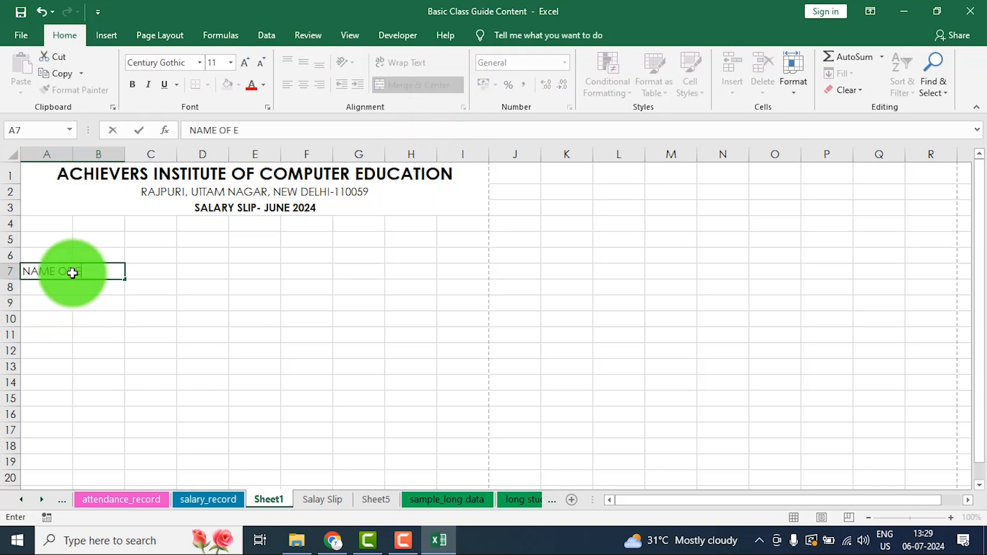
type("MPLOYEE")
key("Return")
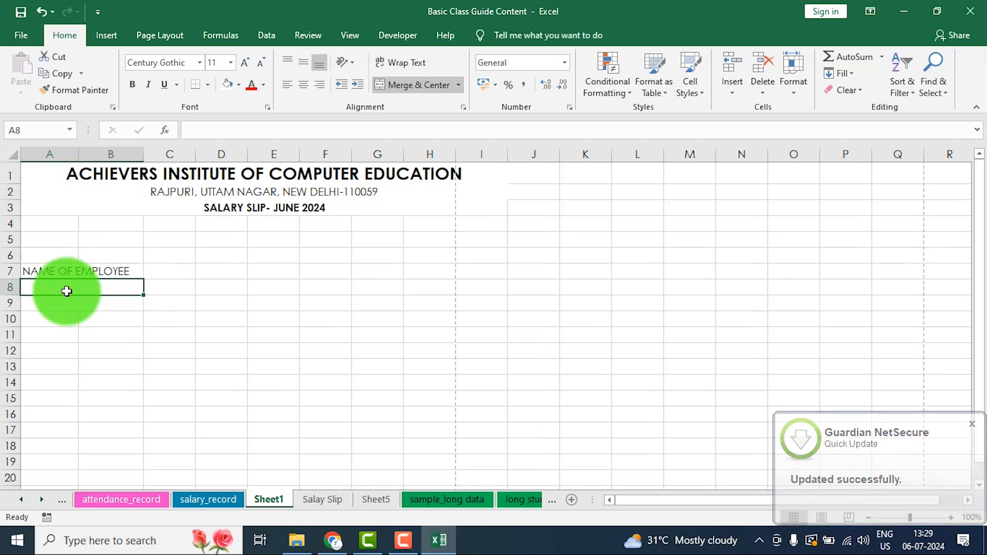
type("dE")
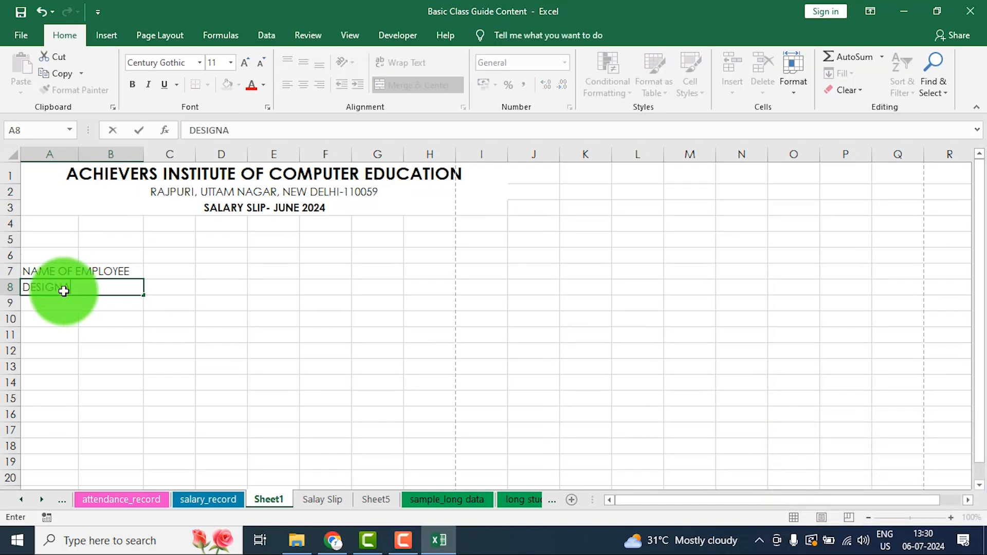
key("Return")
type("MO")
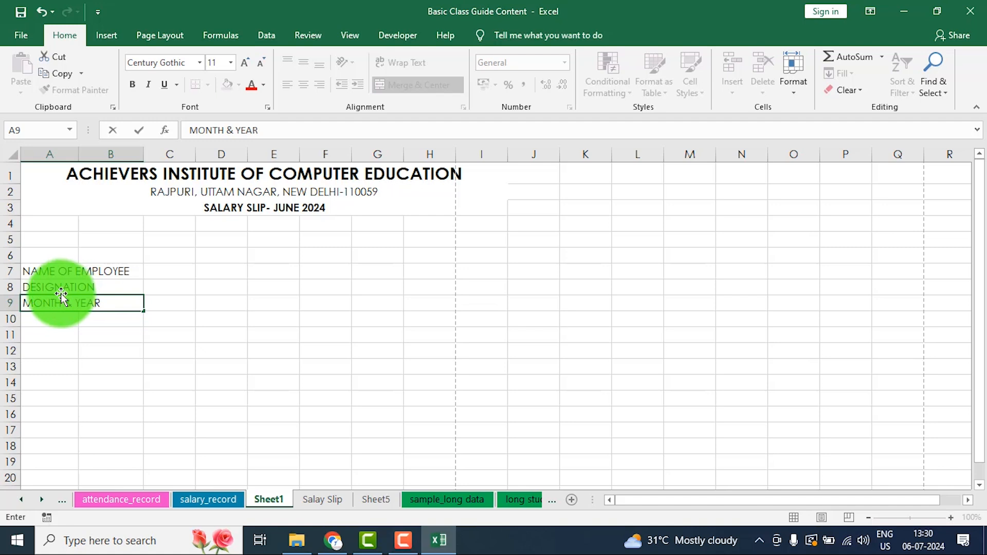
type("NTH & YEAR")
left_click(149, 383)
- Make the three employee detail labels in A7:B9 bold
left_click_drag(55, 272, 66, 295)
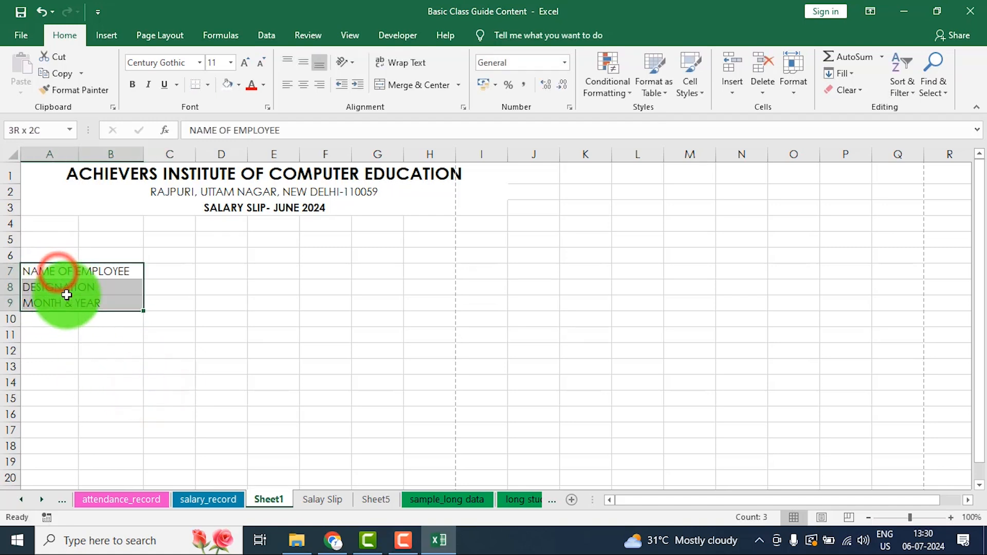
left_click(131, 83)
left_click(159, 386)
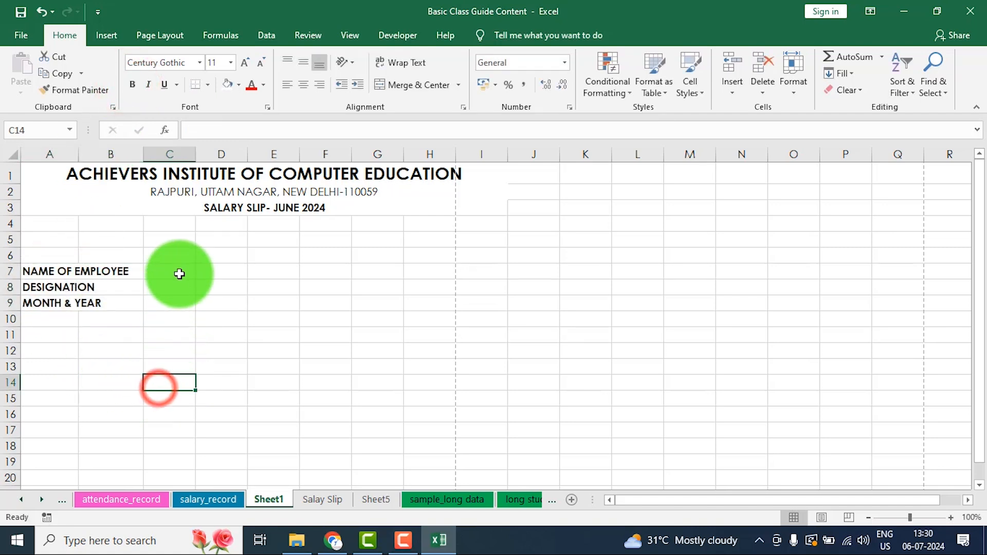
- Apply Merge Across to C7:E9, the value cells beside the employee detail labels
left_click_drag(179, 274, 271, 304)
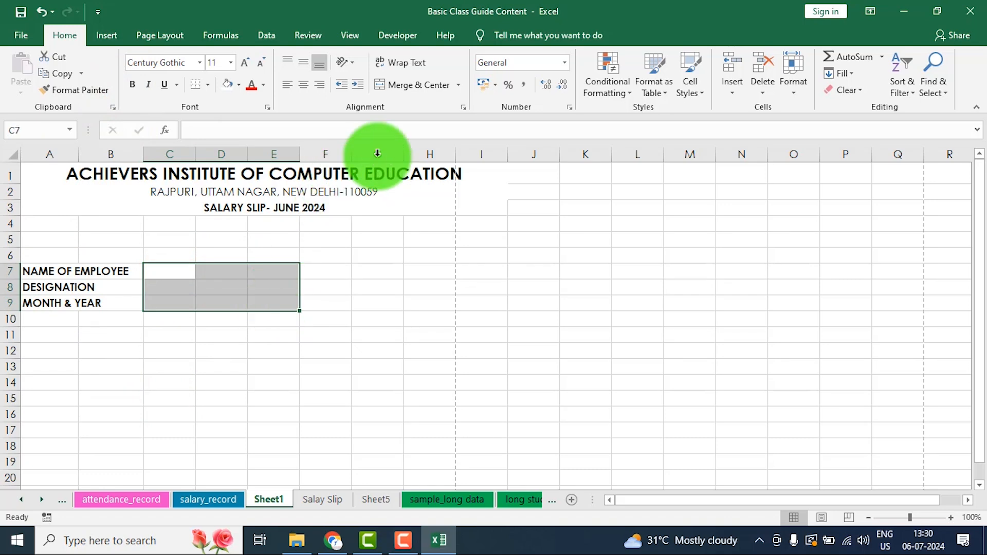
left_click(458, 85)
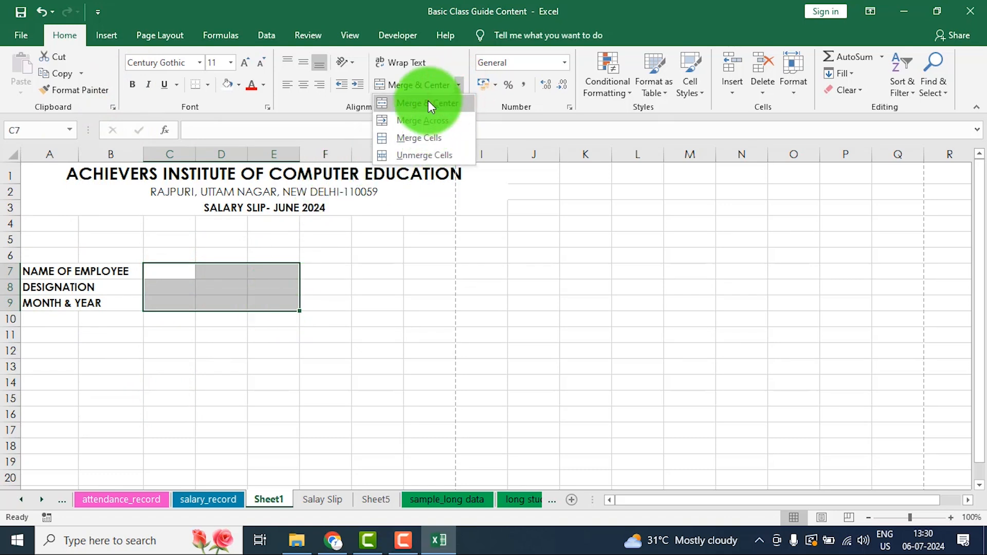
left_click(425, 119)
left_click(253, 335)
- Look up the second employee on the salary_record sheet and enter that employee's first name in capitals in C7 on Sheet1
left_click(187, 276)
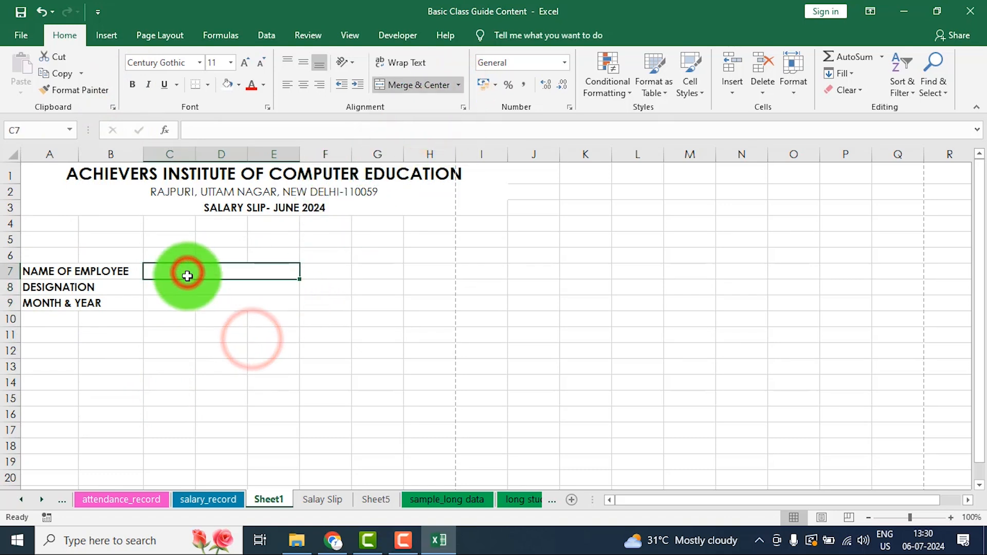
left_click(218, 501)
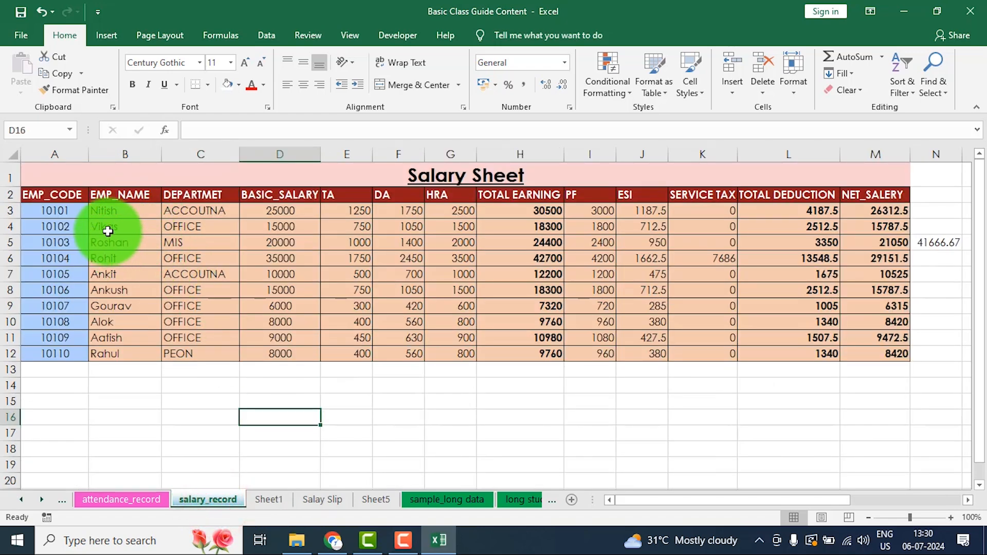
left_click(268, 500)
left_click(170, 267)
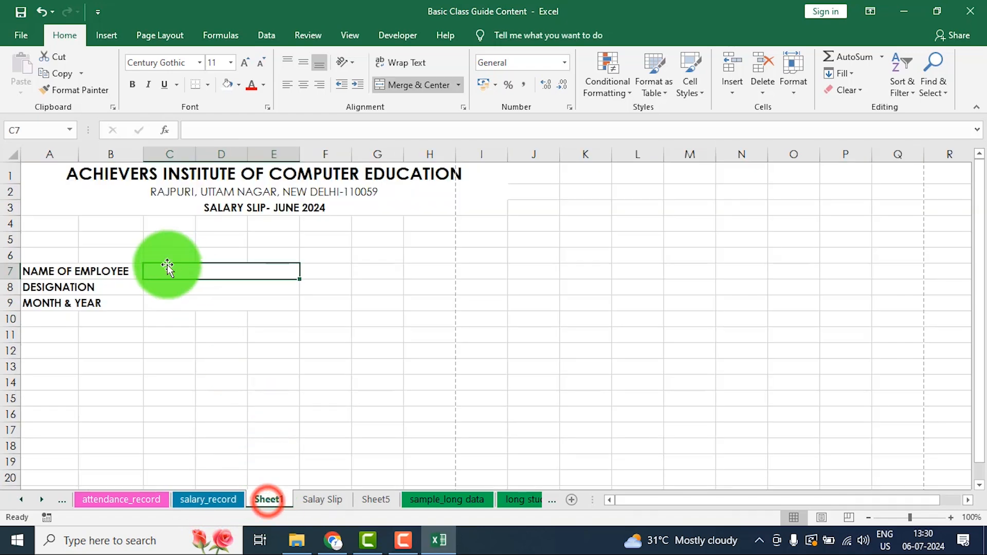
type("v")
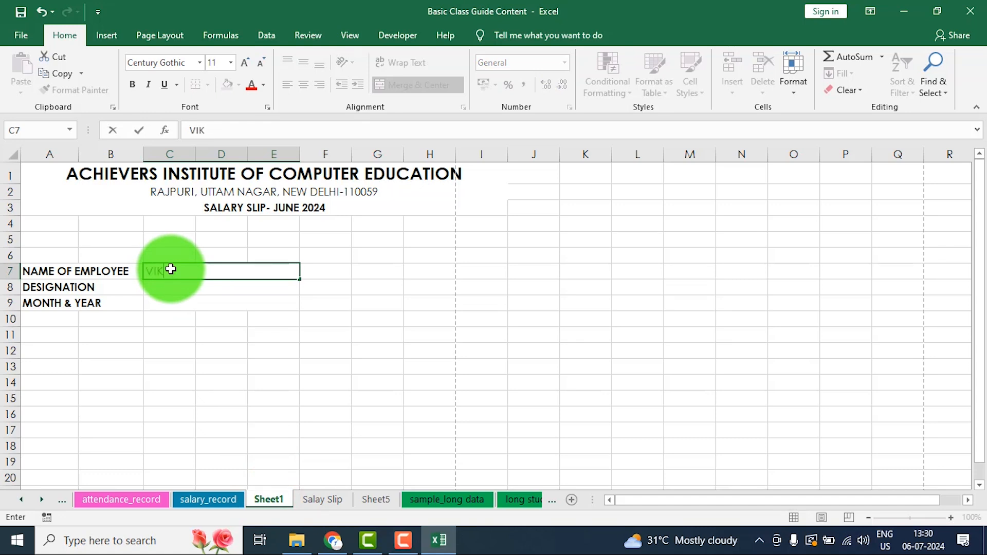
type("IKAS")
key("Return")
left_click(216, 364)
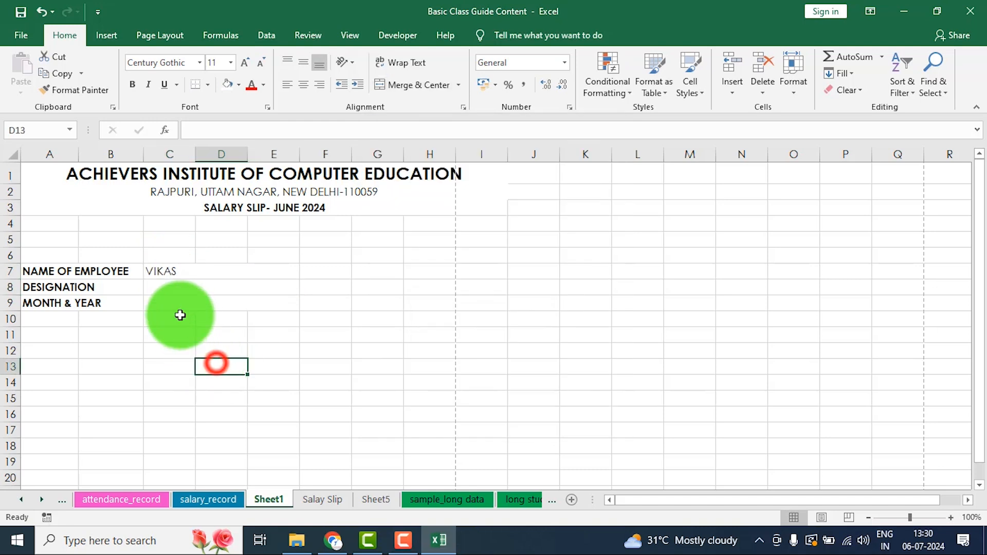
- Enter JUNE 2024 in C9 beside the MONTH & YEAR label and left-align it
left_click(159, 289)
left_click_drag(159, 293, 163, 302)
left_click(164, 303)
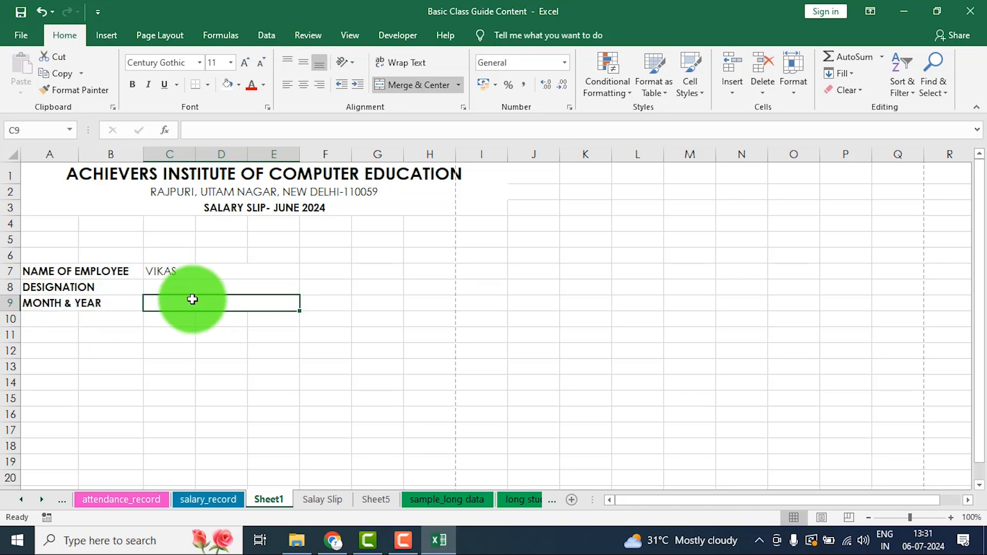
type("j")
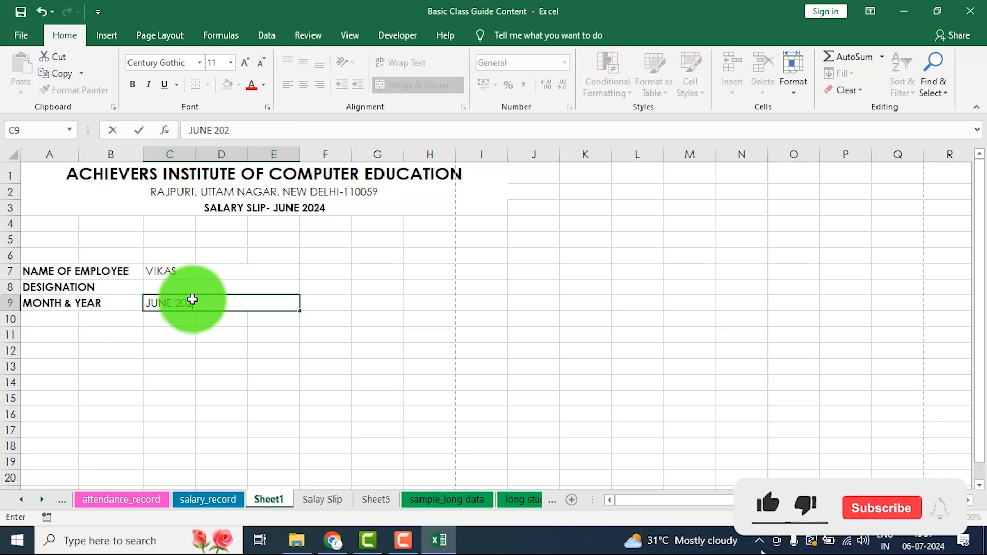
type("UNE 2024")
key("Return")
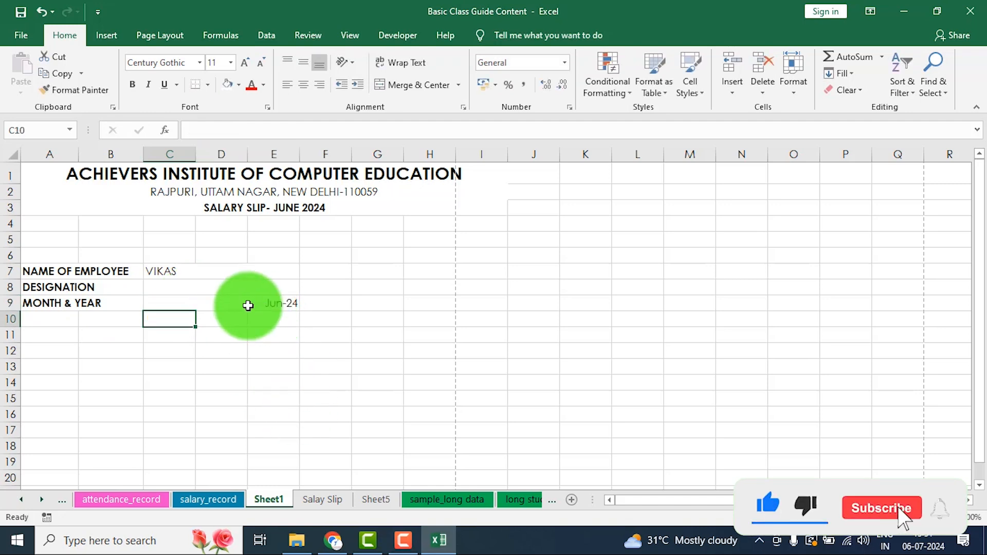
left_click(227, 303)
left_click(287, 84)
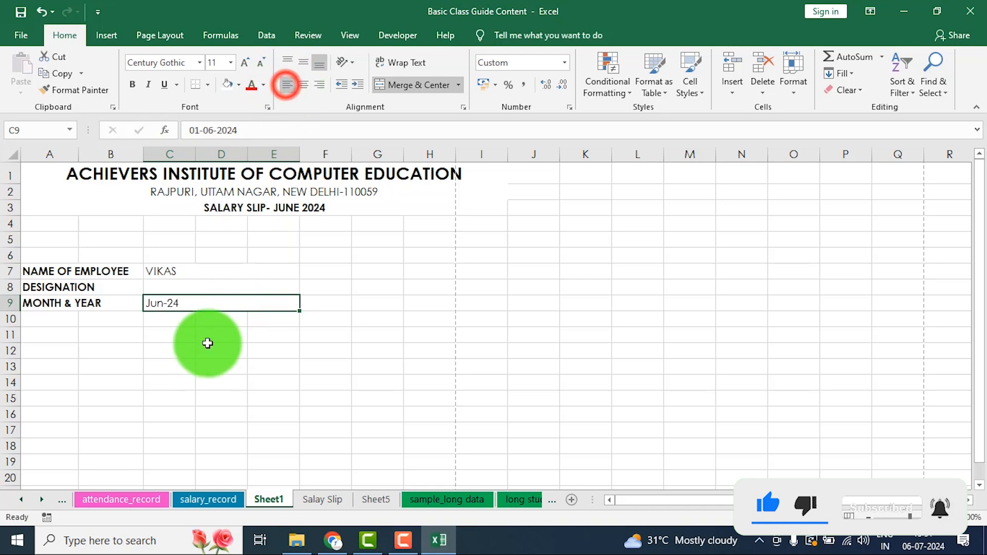
left_click(205, 349)
- Make the employee detail values in C7:E9 bold
left_click_drag(161, 271, 288, 303)
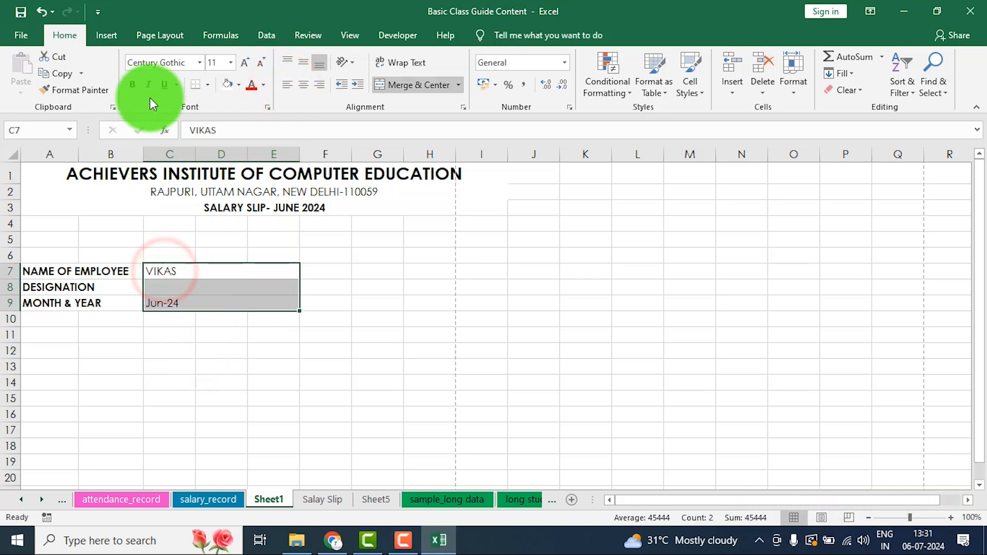
left_click(135, 84)
left_click(225, 348)
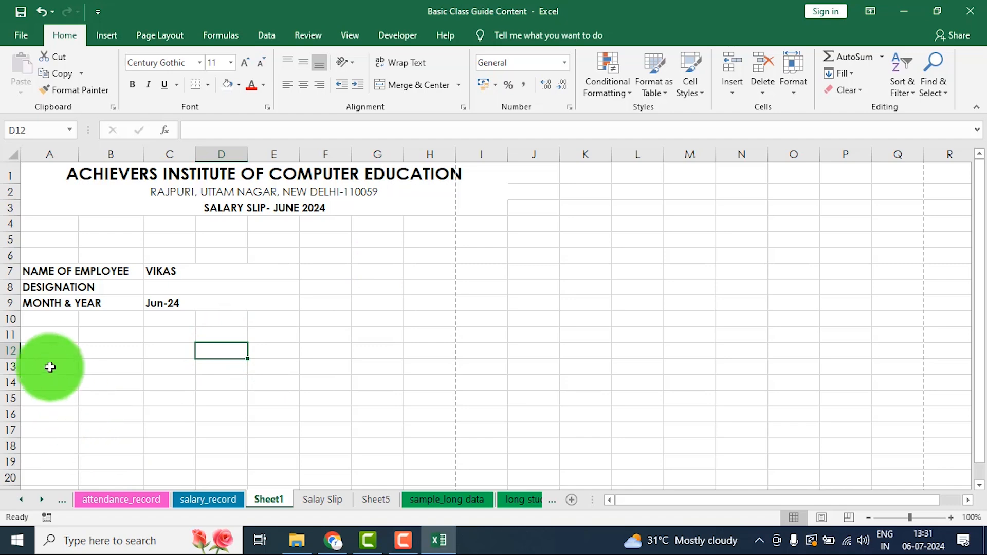
- Following the earnings table on the Salay Slip sheet, apply Merge Across to A12:C18 on Sheet1
left_click(226, 497)
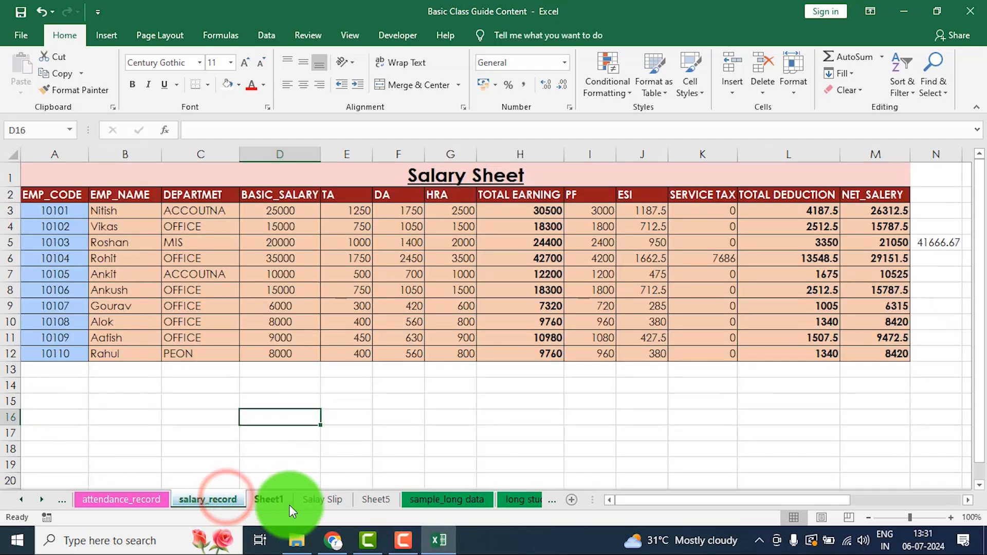
left_click(315, 498)
scroll(90, 352, "down", 1)
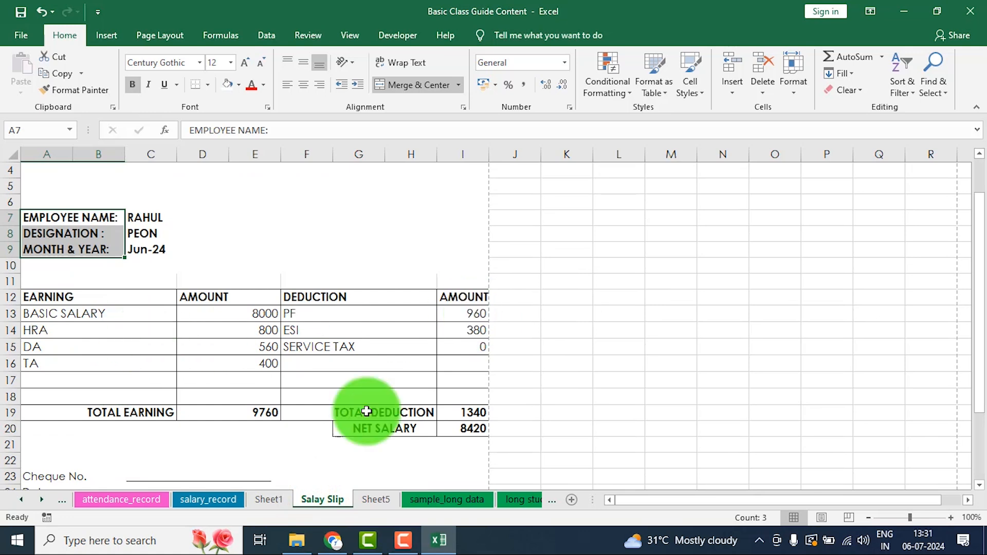
left_click(273, 498)
left_click(234, 410)
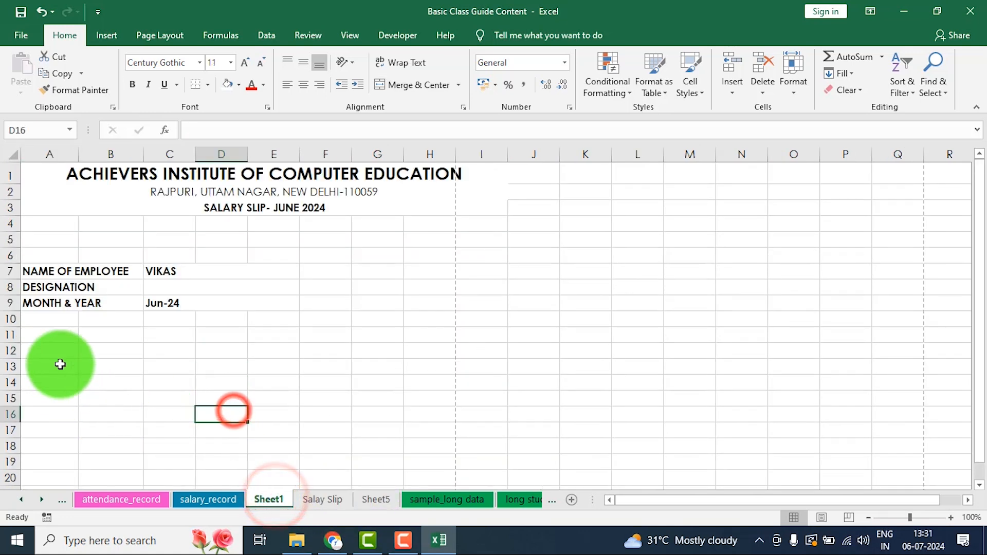
left_click(65, 354)
left_click_drag(65, 353, 159, 442)
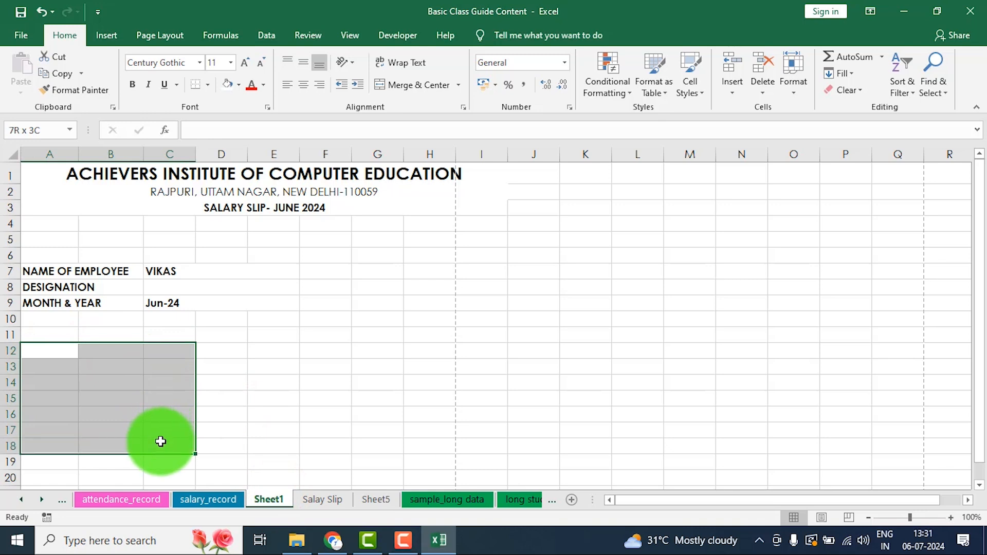
left_click(460, 86)
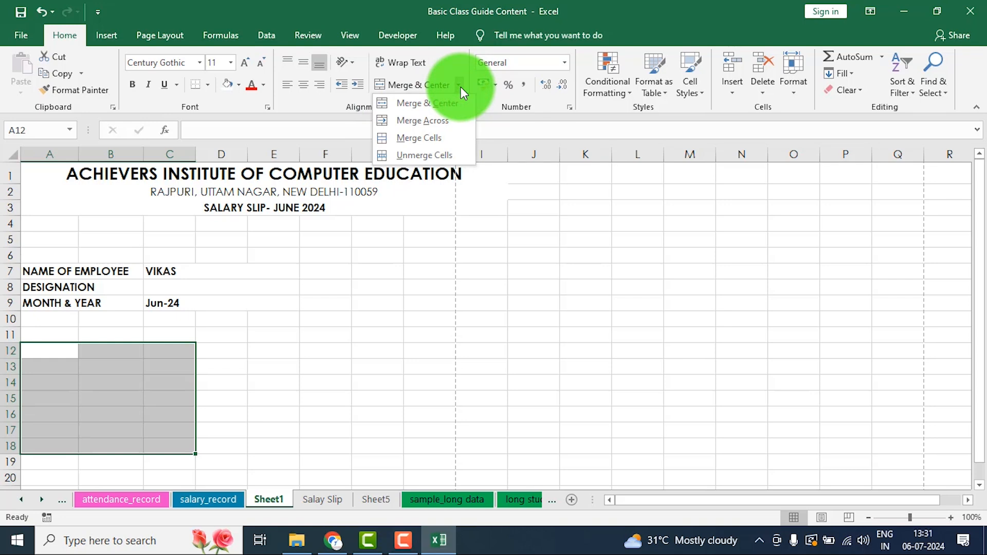
left_click(430, 121)
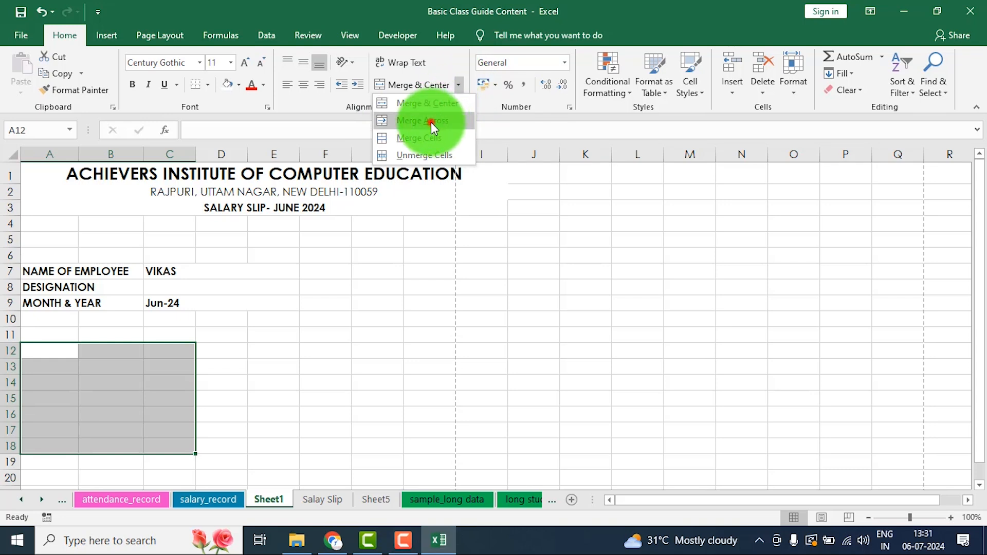
- Enter the column headings EARNING in merged cell A12 and AMOUNT in D12
left_click(107, 356)
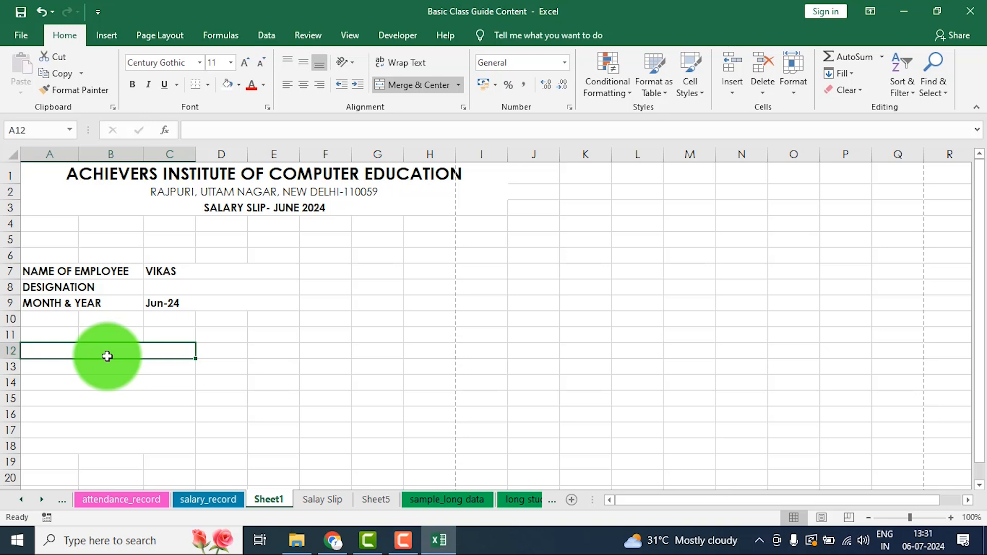
type("EARNING")
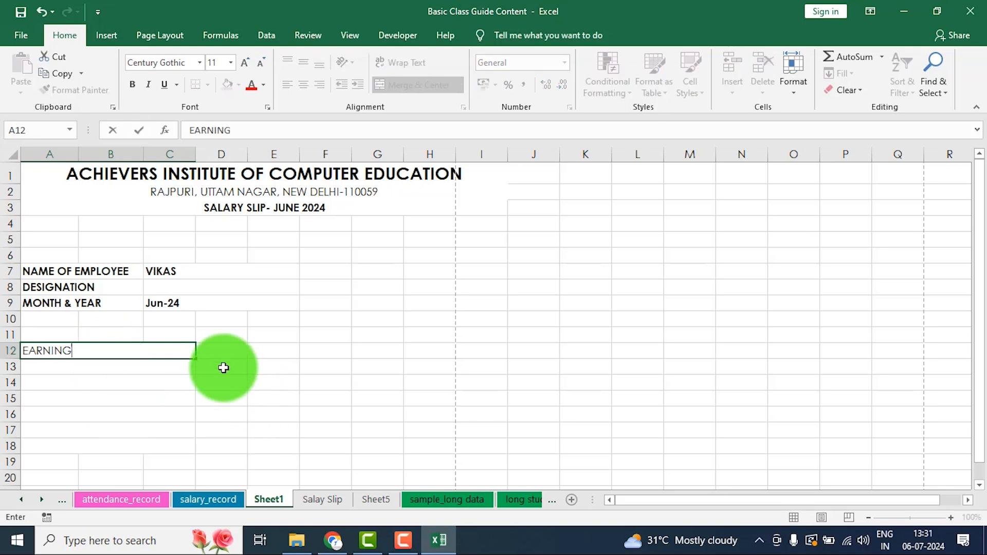
left_click(225, 351)
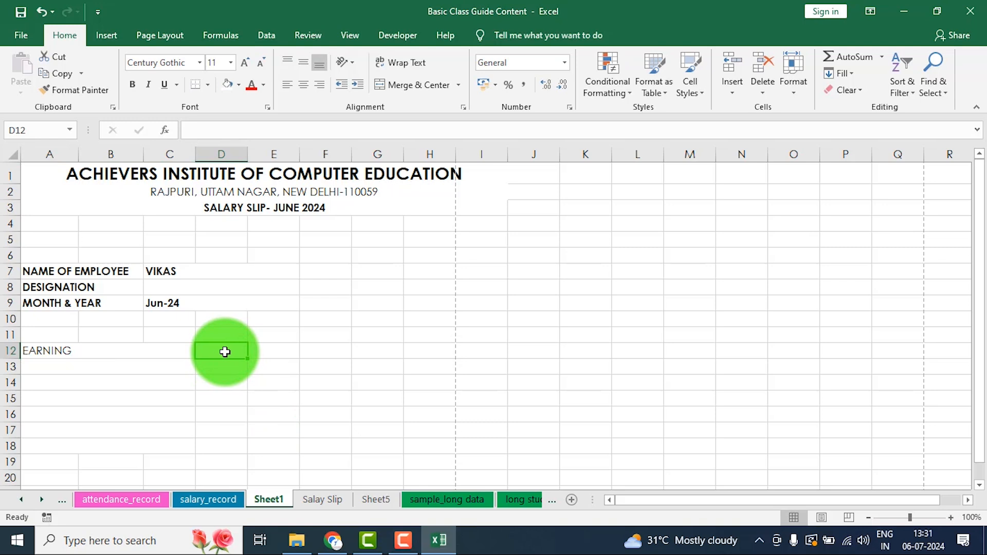
type("AMOUNT")
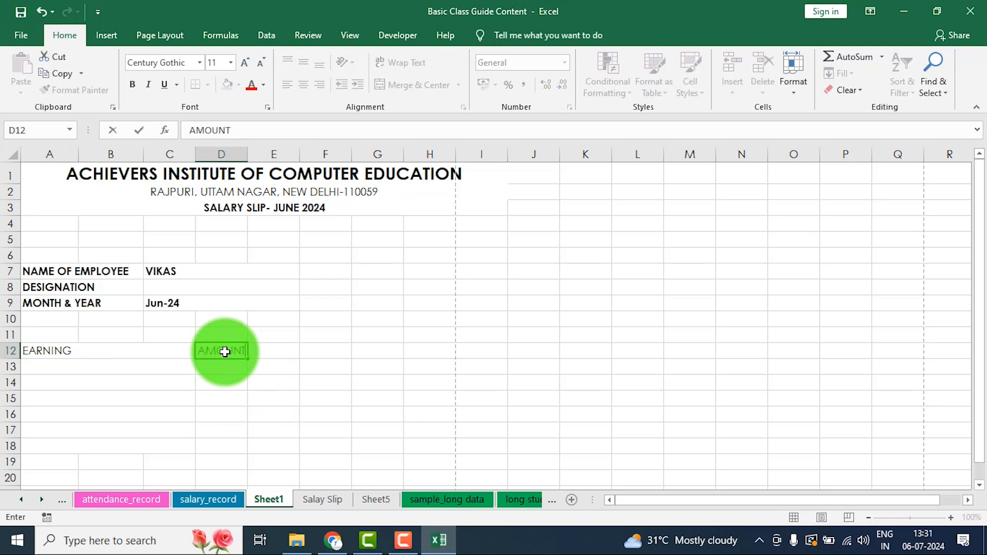
left_click(291, 381)
- Apply Merge Across to E12:G18 for the deduction column of the salary table
left_click_drag(280, 353, 383, 452)
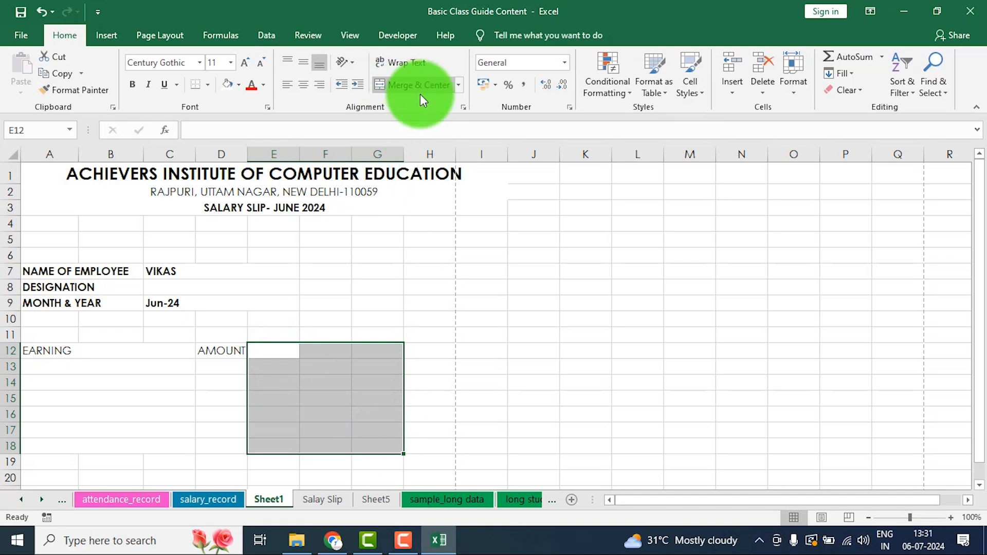
left_click(455, 85)
left_click(448, 125)
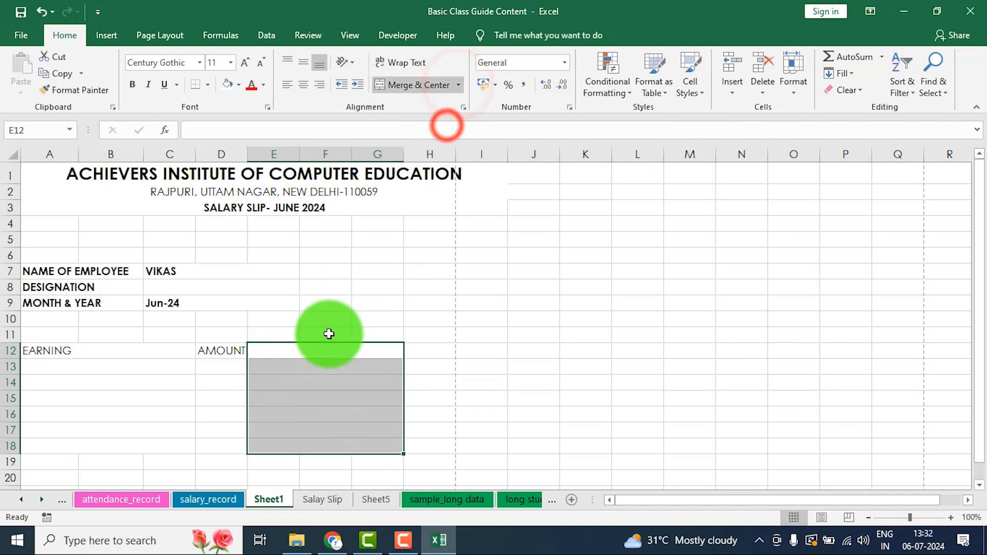
- Enter the column headings DEDUCTION in merged cell E12 and AMOUNT in H12
left_click(314, 352)
type("DEDUCTION")
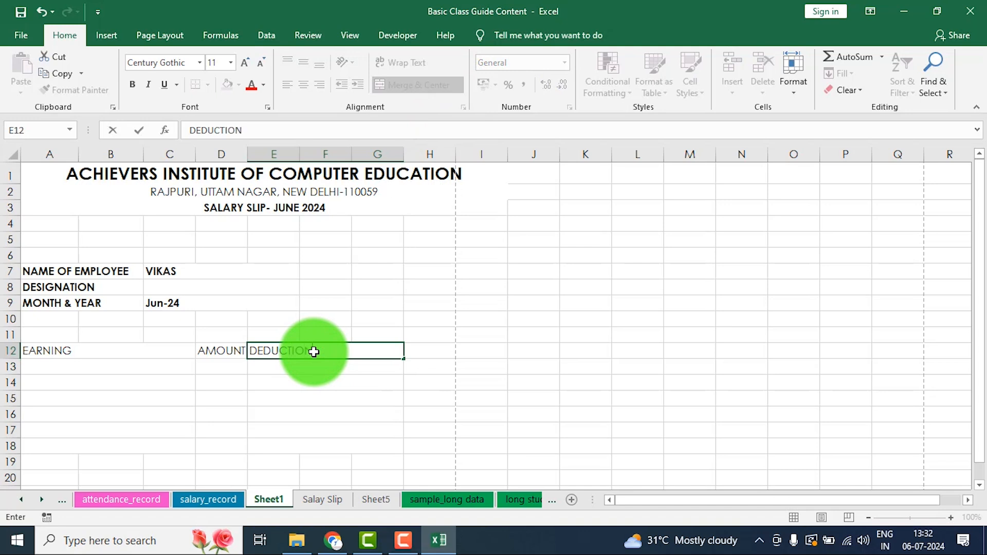
left_click(426, 351)
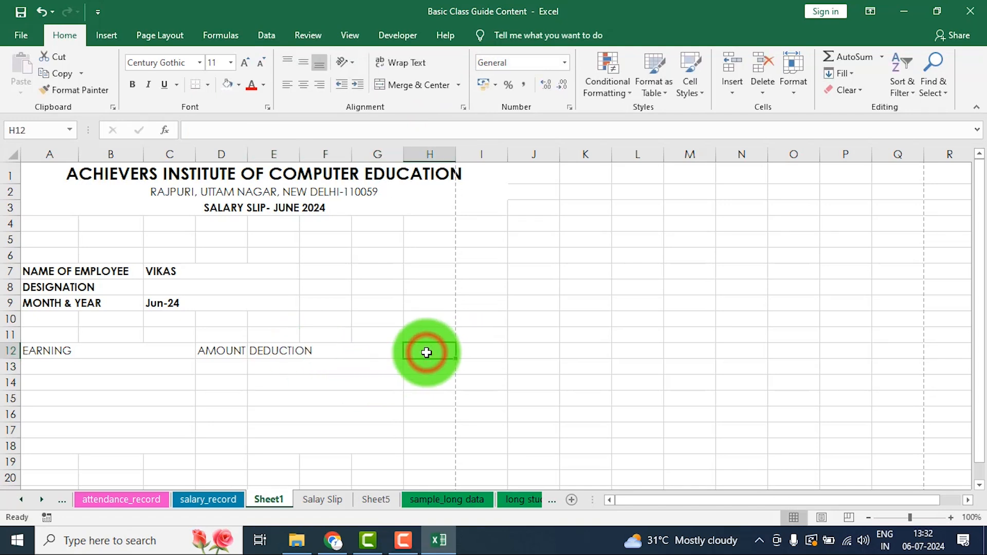
type("AMOUNT")
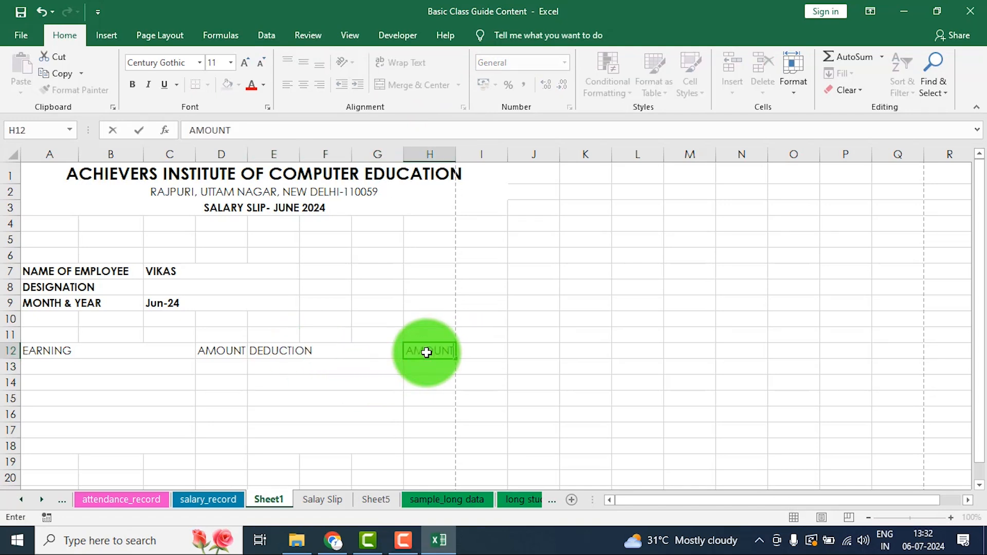
left_click(419, 441)
- Apply all borders to the salary table range A12:H18 on Sheet1
left_click_drag(59, 351, 430, 446)
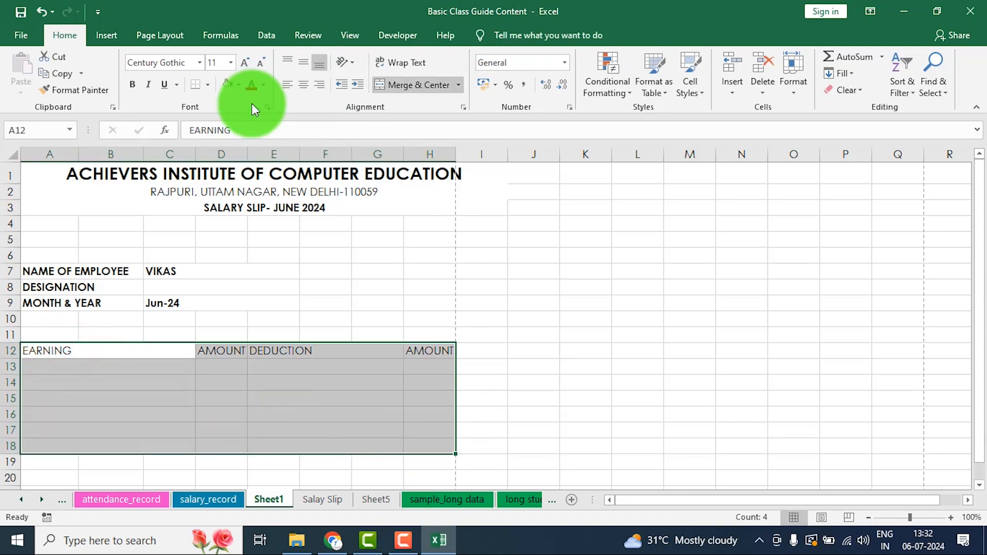
left_click(209, 85)
left_click(224, 210)
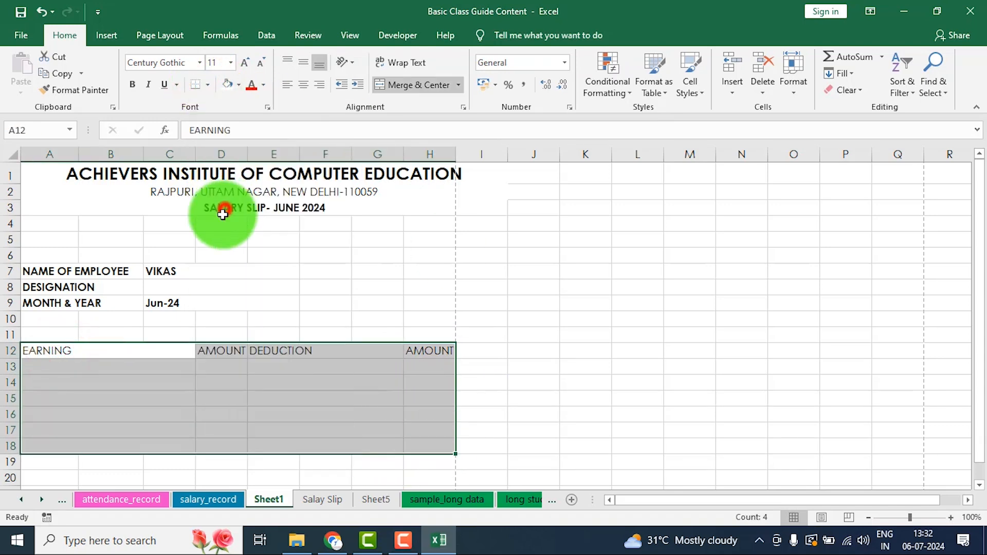
left_click(272, 406)
- Make the table's column headings in A12:H12 bold
left_click_drag(99, 350, 426, 355)
left_click(133, 86)
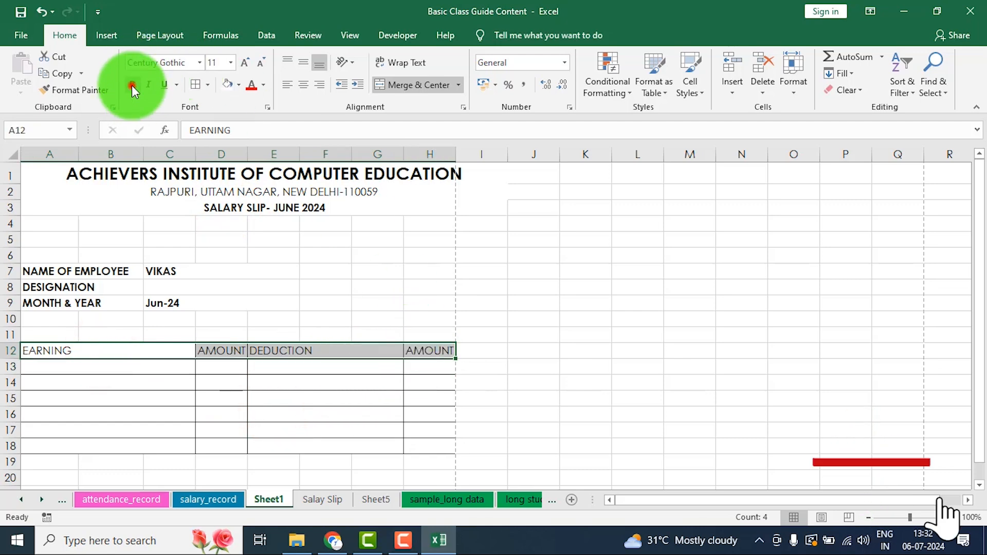
left_click(176, 403)
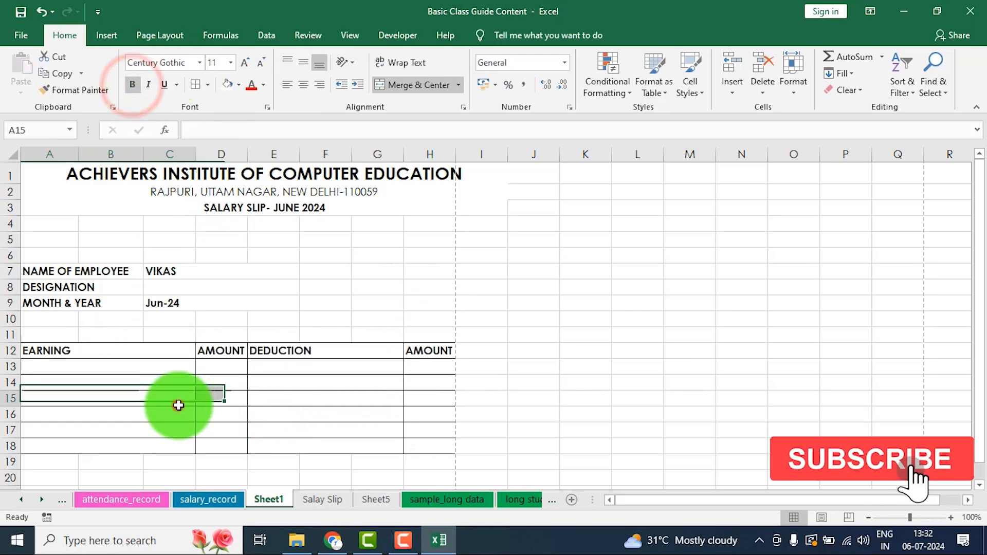
- Following the column headings on the salary_record sheet, enter BASIC SALARY in A13 of Sheet1 as the first earning
left_click(186, 501)
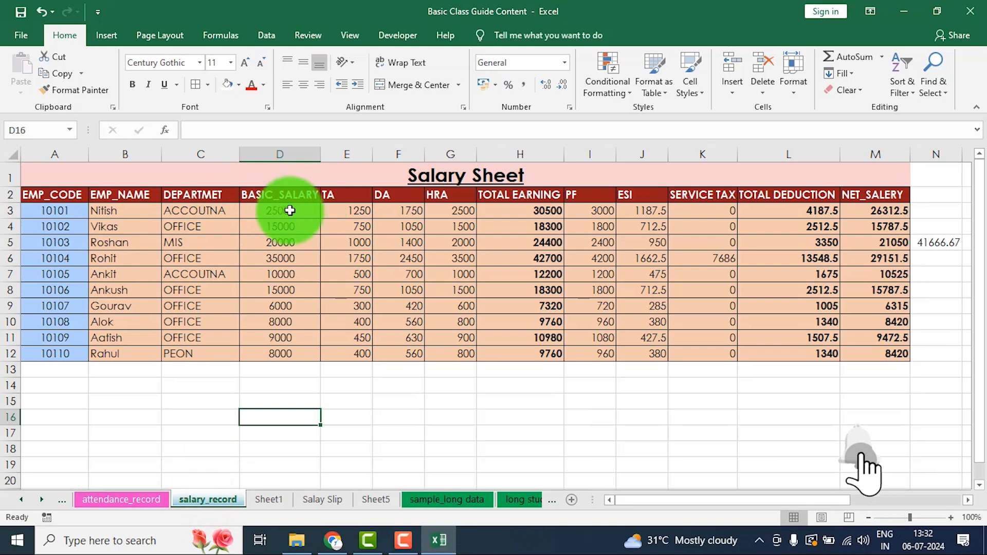
left_click(274, 496)
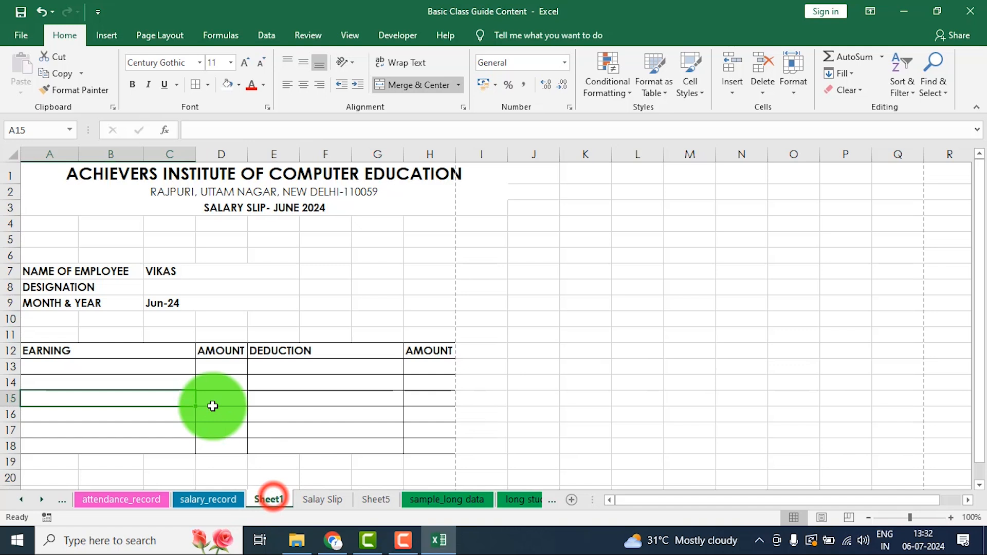
left_click(109, 371)
type("BASIC SALARY")
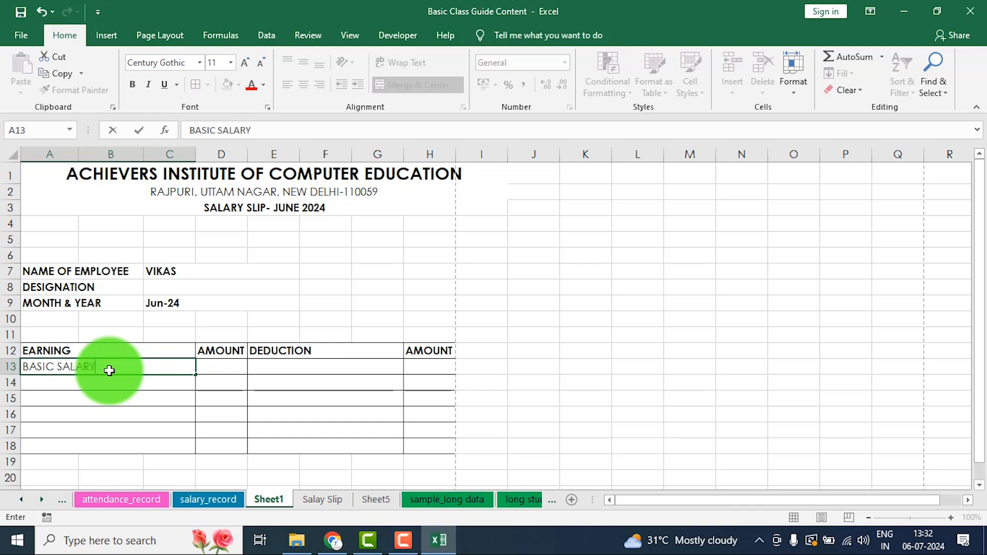
key("Return")
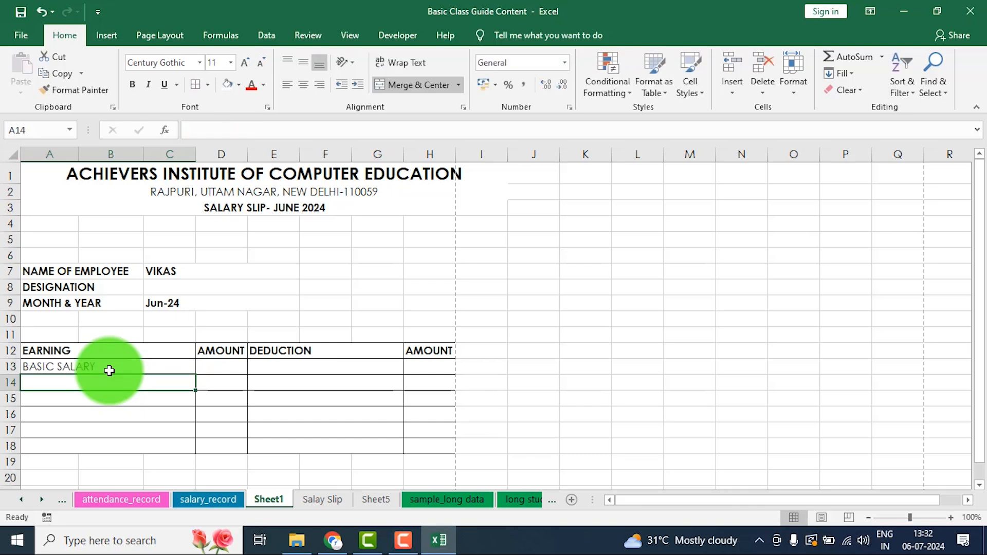
- Check the remaining earning headings on salary_record and enter TA, DA and HRA in A14 to A16 of Sheet1
left_click(198, 500)
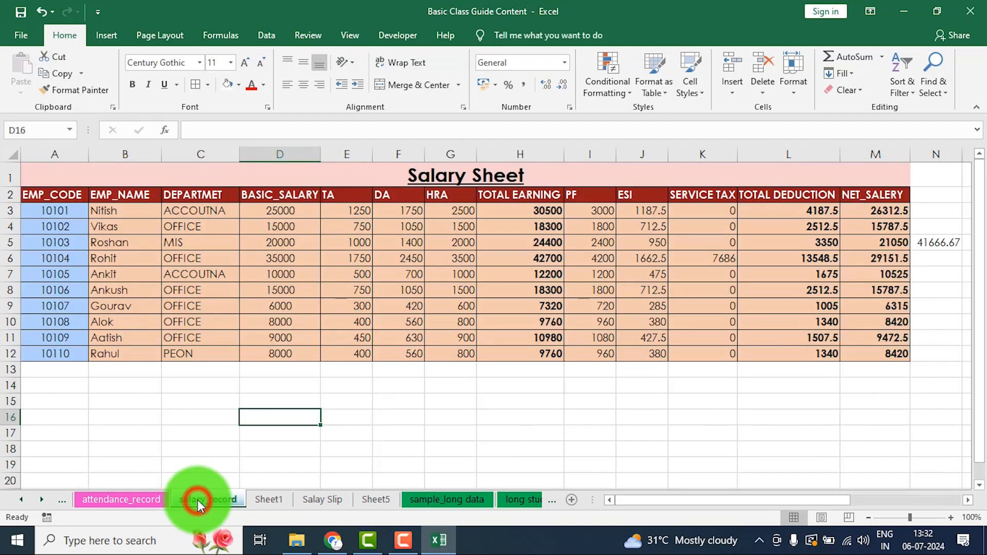
left_click(261, 497)
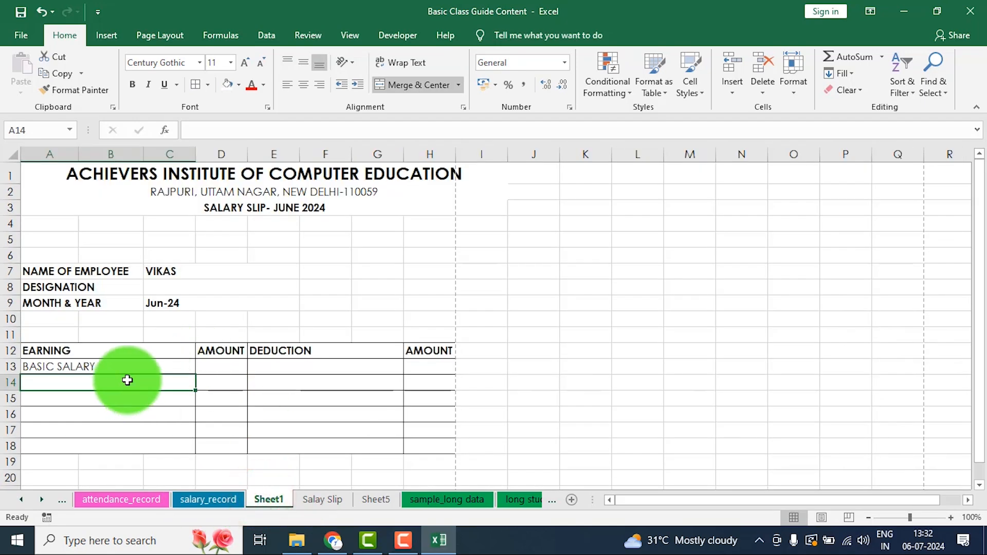
type("t")
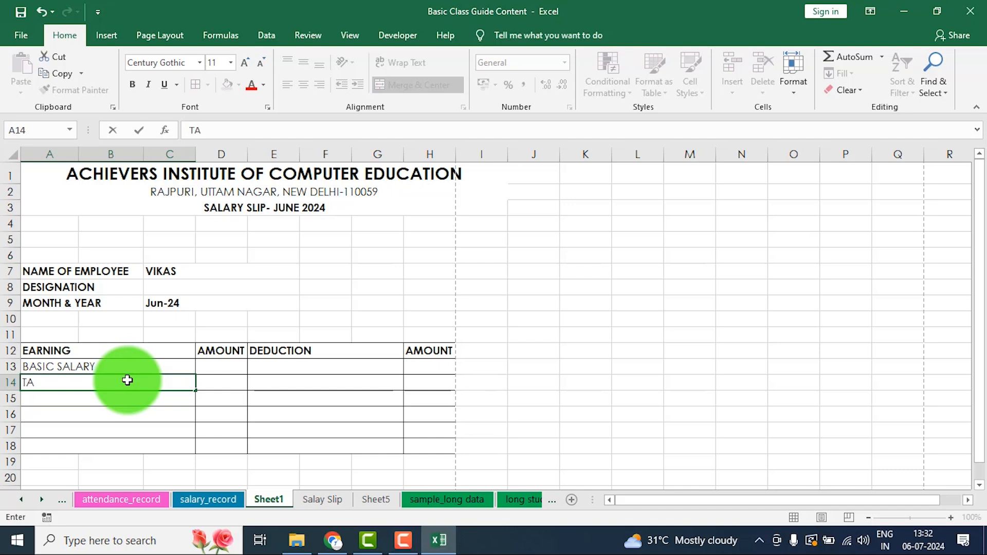
key("Return")
type("DA")
key("Return")
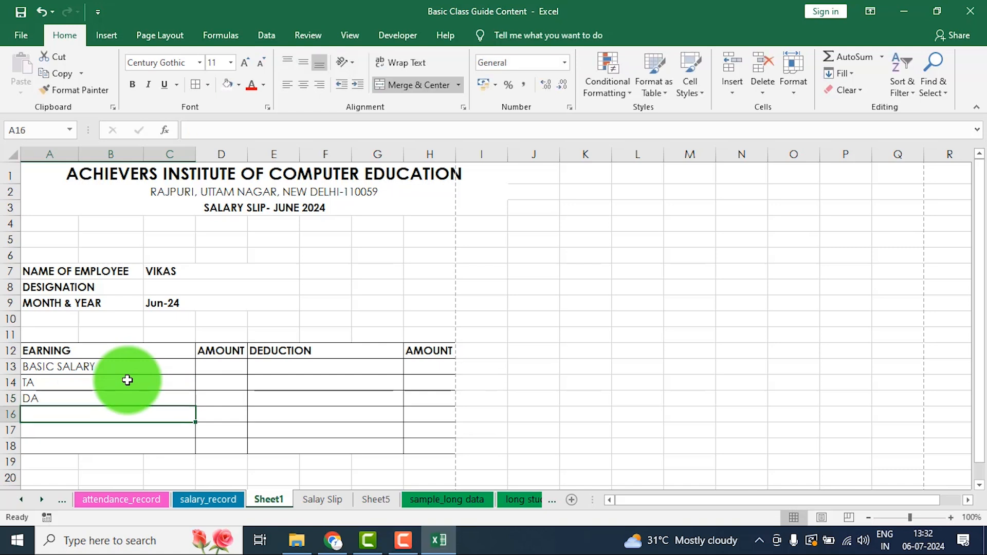
type("HRA")
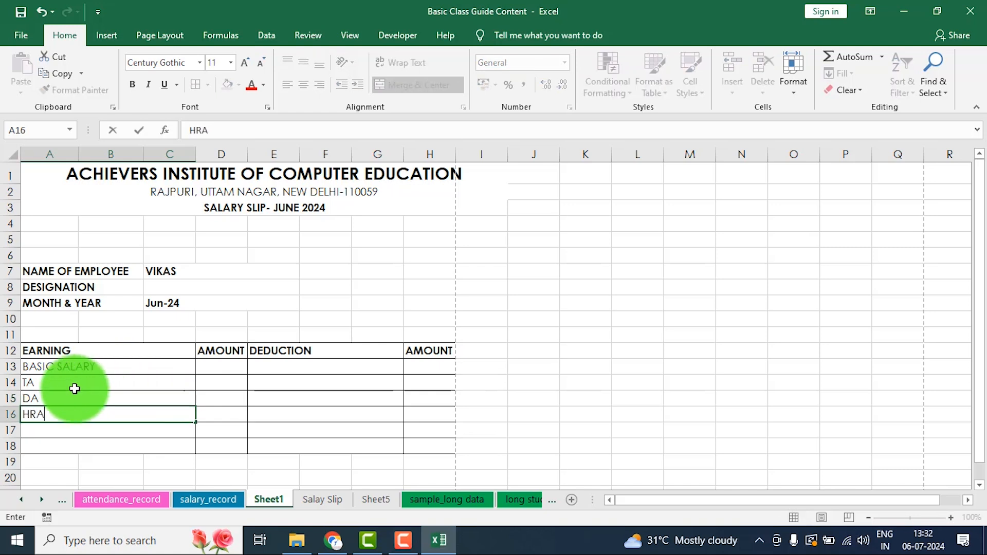
left_click(41, 399)
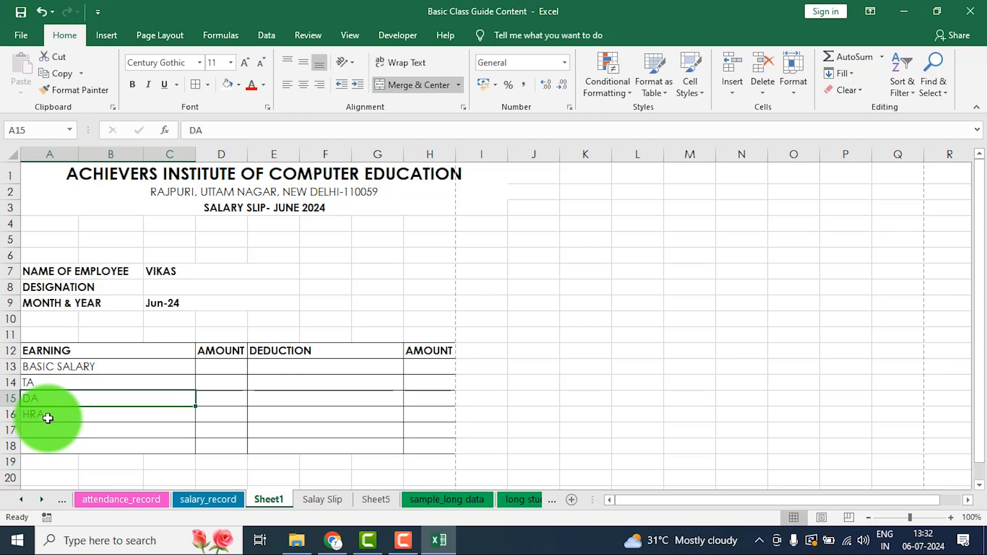
- Following the deduction headings on salary_record, enter PF, ESI and SERVICE TAX in E13 to E15 of Sheet1
left_click(273, 368)
left_click(224, 498)
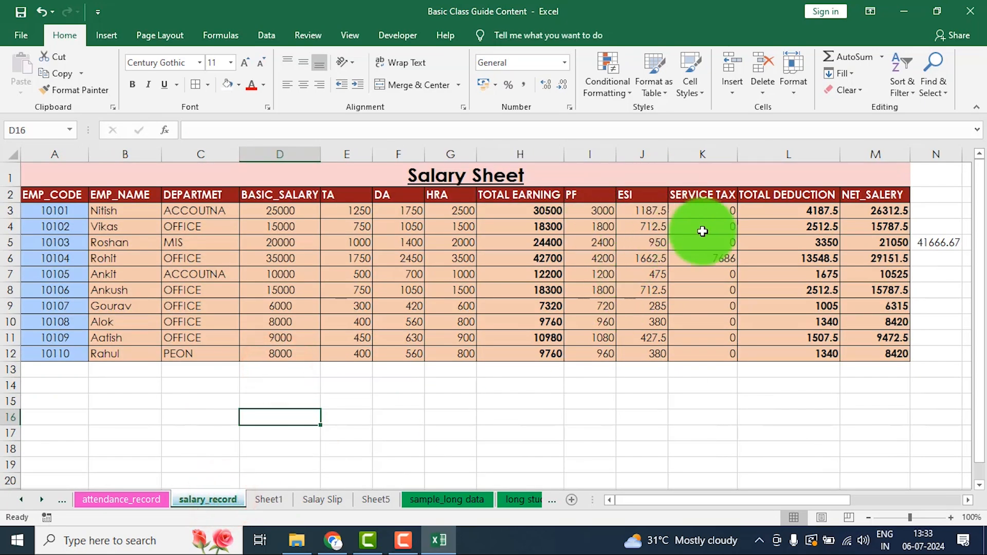
left_click(268, 499)
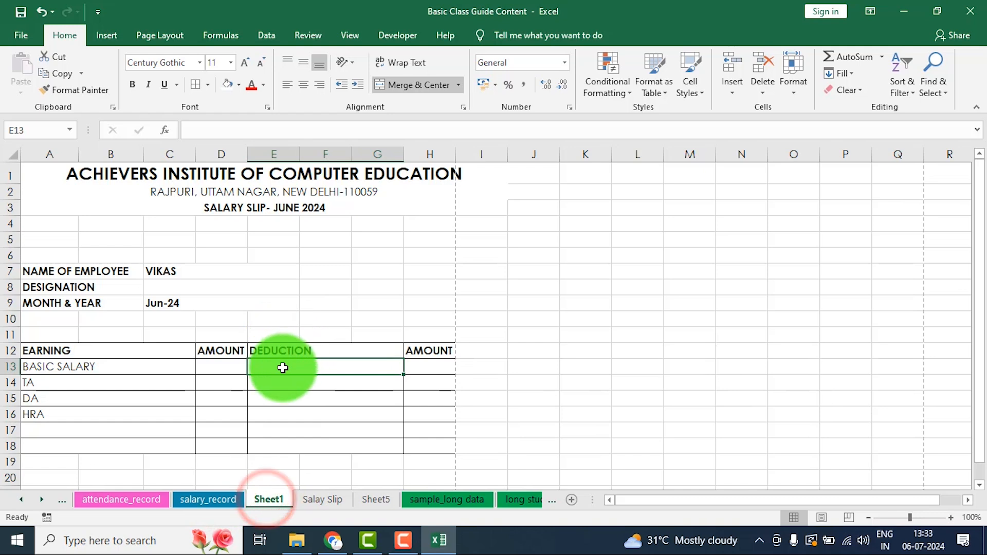
type("PF")
key("Return")
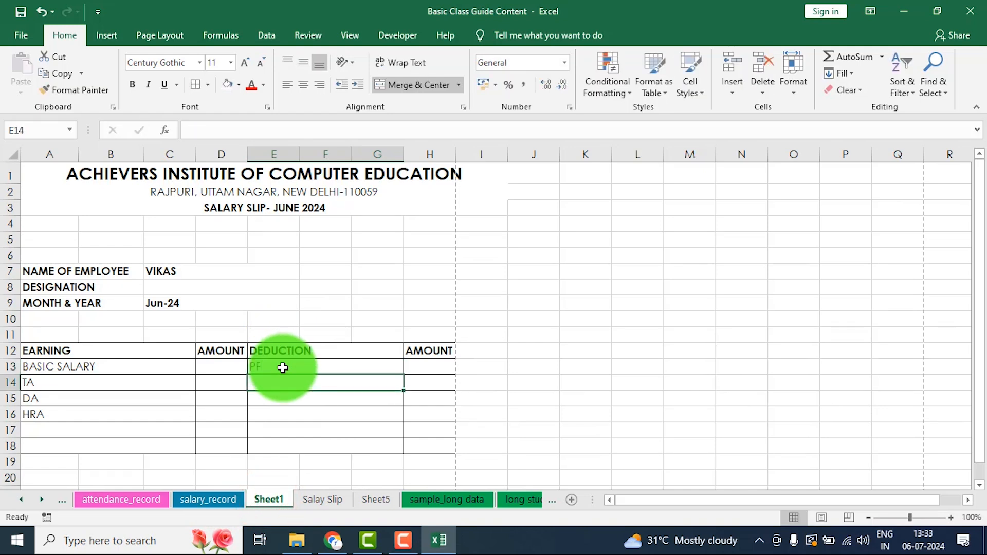
type("ESI")
key("Return")
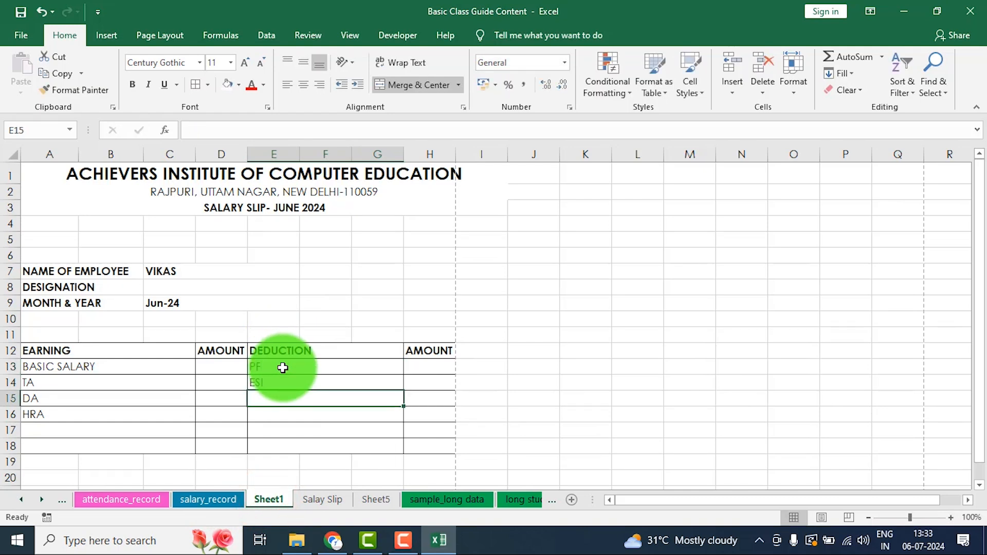
type("SE")
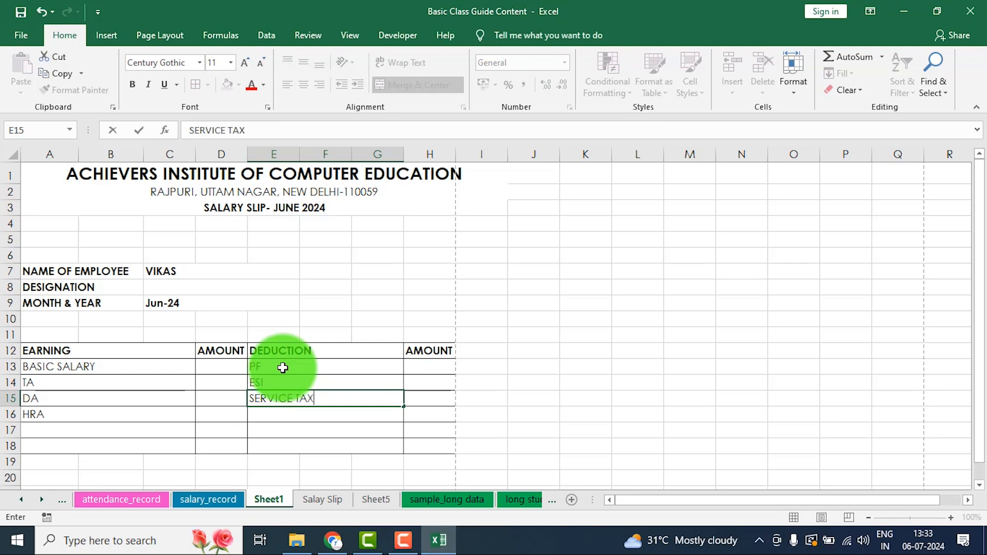
type("RVICE TAX")
key("Return")
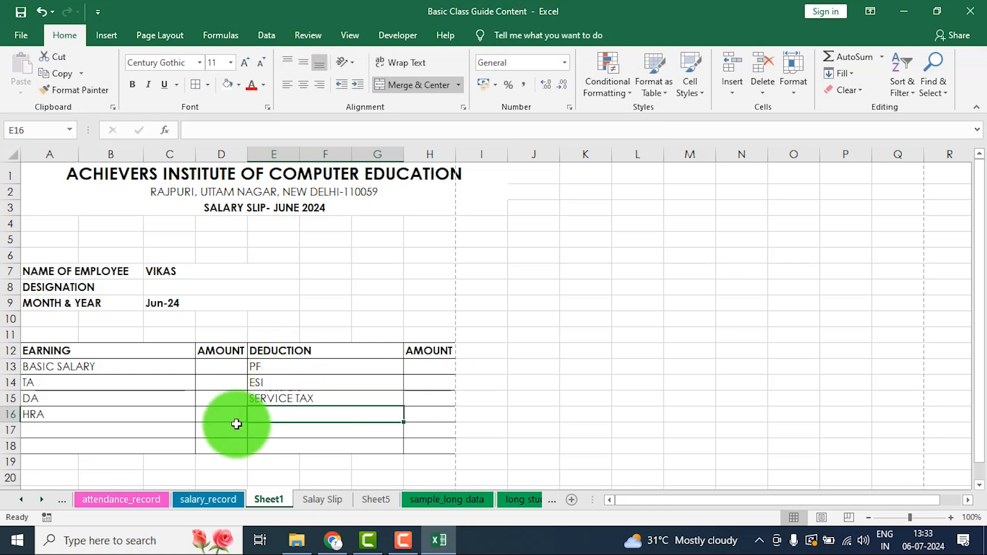
- Enter the label TOTAL EARINIG in merged cell A18 and right-align it
left_click(93, 452)
type("TOTAL EARINIG")
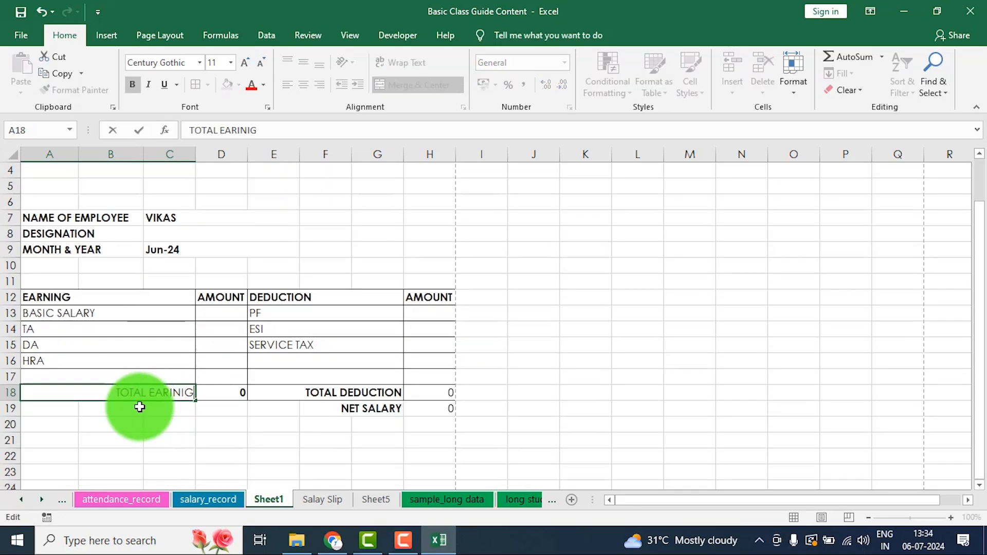
left_click(169, 410)
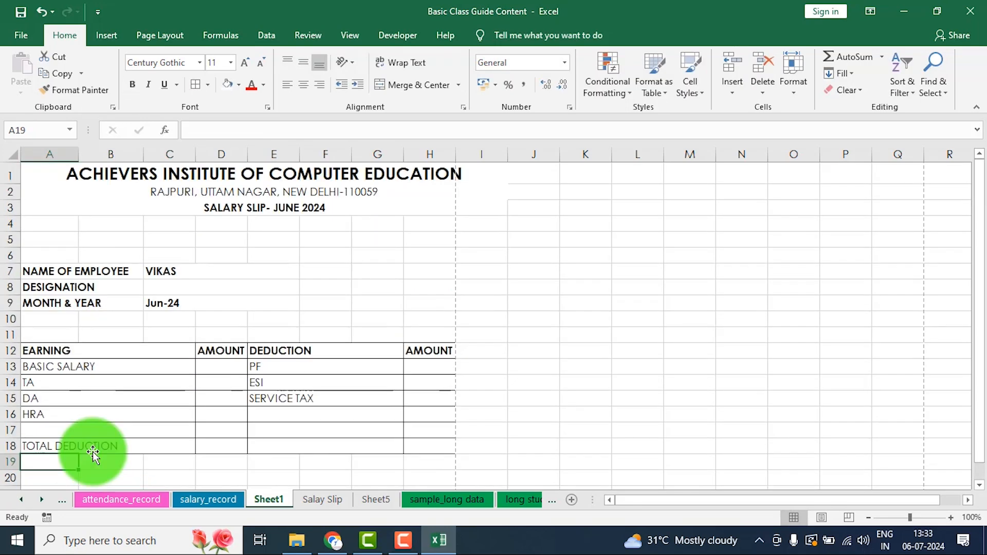
left_click(93, 452)
left_click(319, 84)
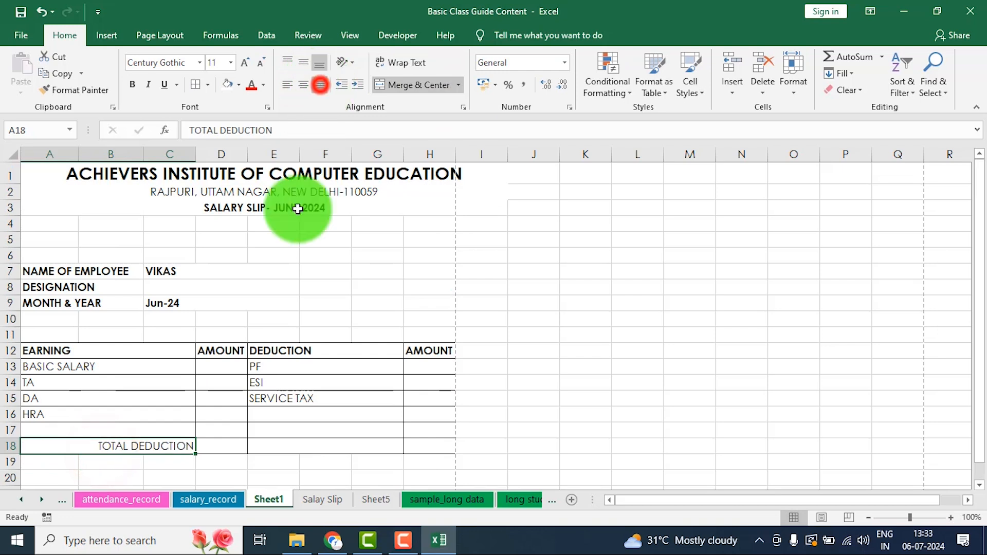
- Enter a right-aligned TOTAL DEDUCTION label in merged cell E18 and make the row 18 labels from A18 to G18 bold
left_click(266, 446)
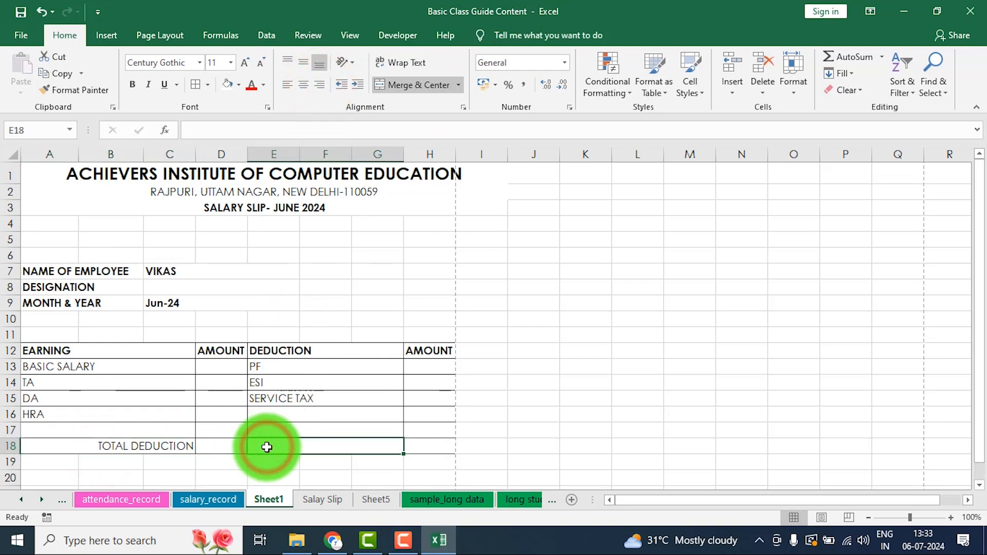
type("TOTAL DEDUCTION")
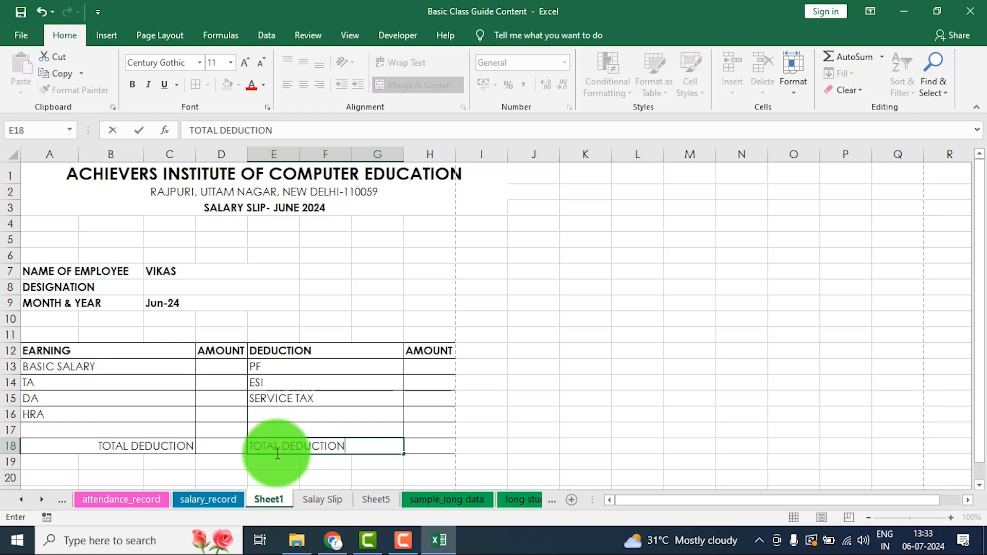
left_click(328, 476)
left_click(334, 447)
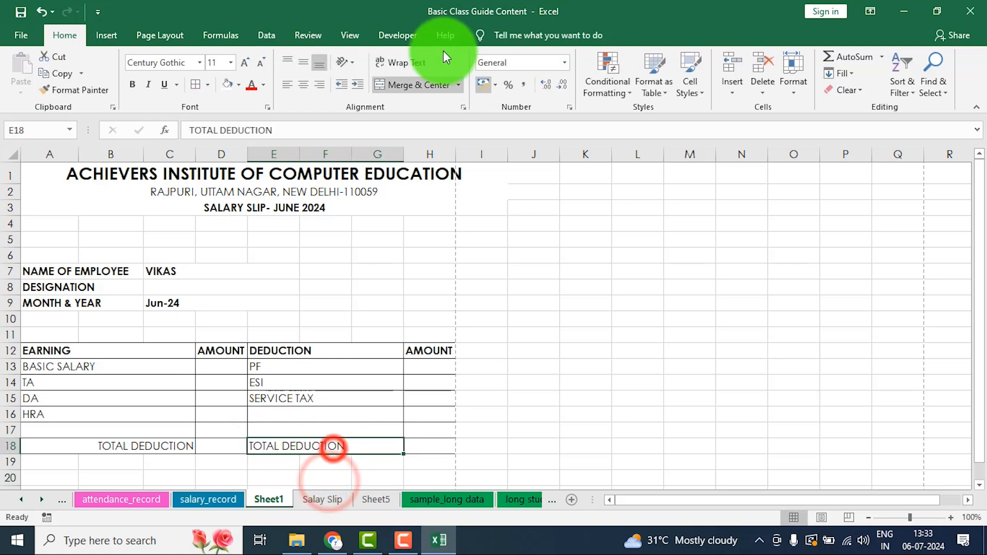
left_click(319, 85)
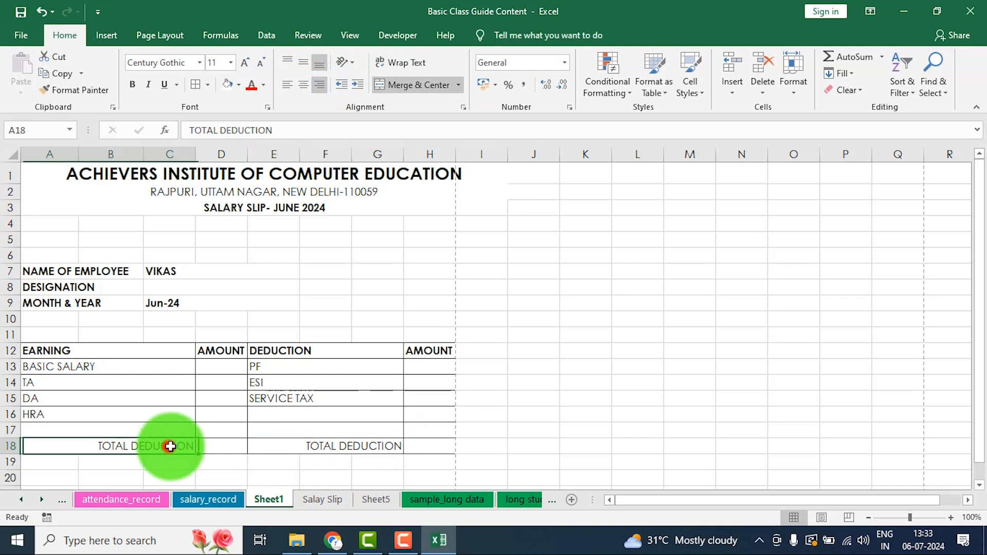
left_click_drag(170, 446, 316, 446)
left_click(134, 84)
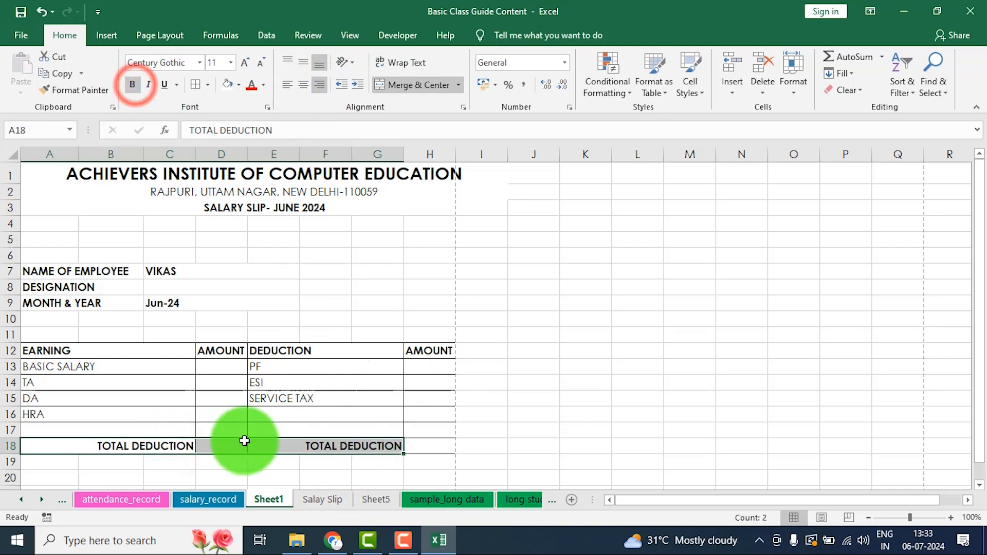
- Total the earning amounts in D18 with a SUM formula over D13:D17
left_click(215, 443)
type("=SUM")
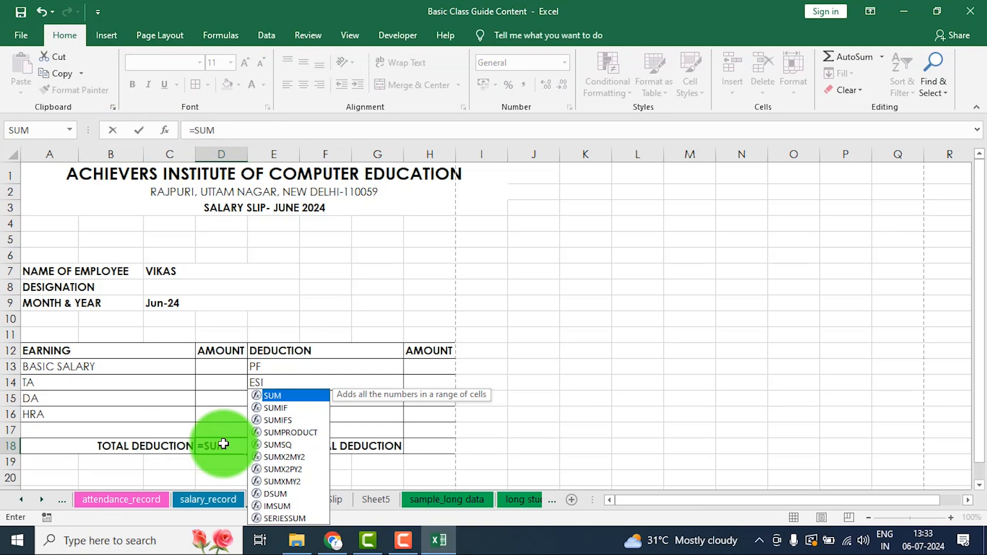
type("(")
left_click_drag(222, 368, 225, 425)
key("Return")
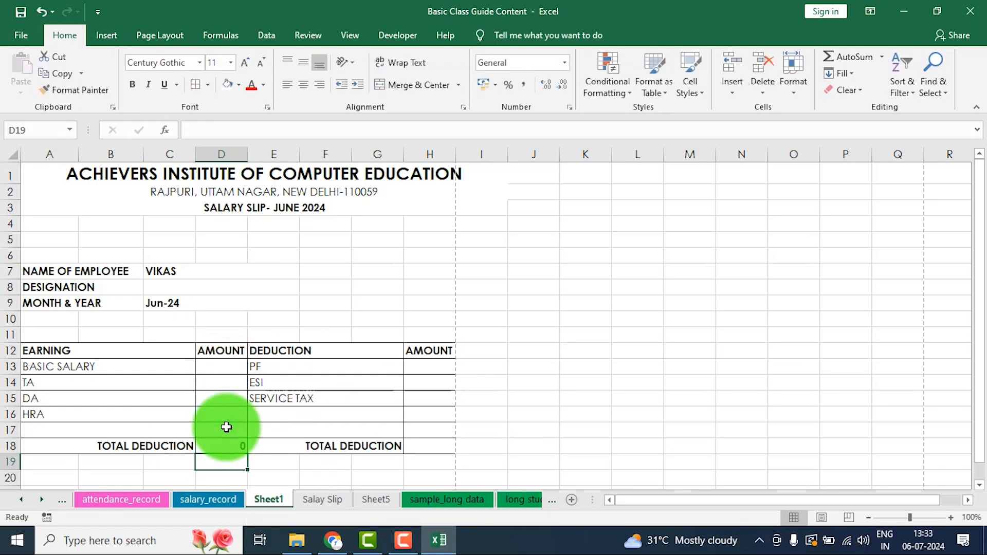
- Total the deduction amounts in H18 with the formula =SUM(H13:H17)
left_click(420, 449)
type("=SU")
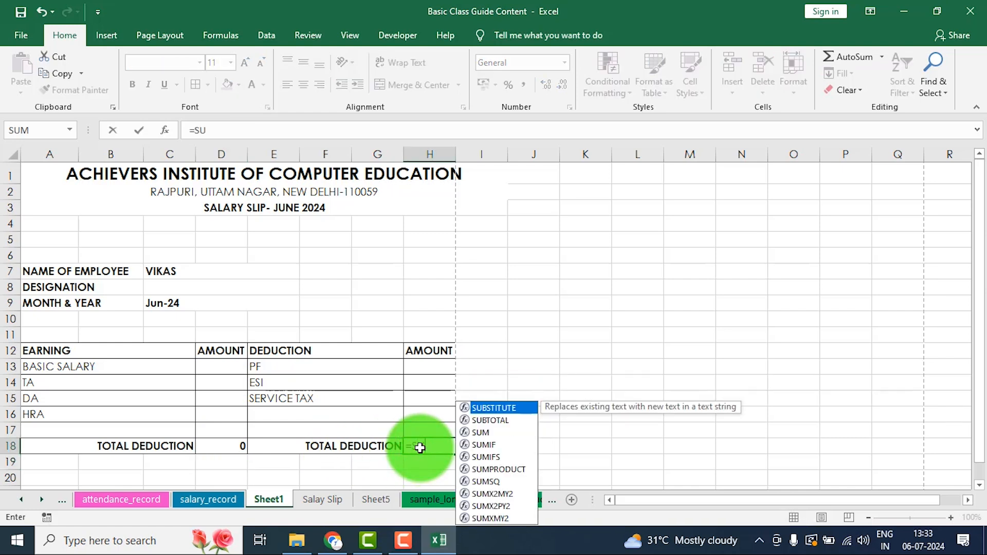
type("M(")
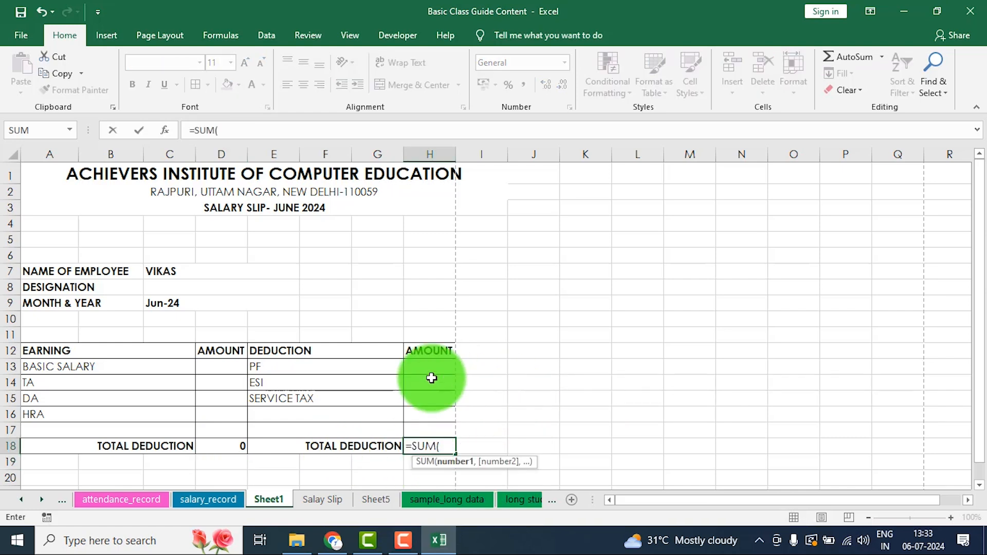
left_click_drag(432, 367, 434, 429)
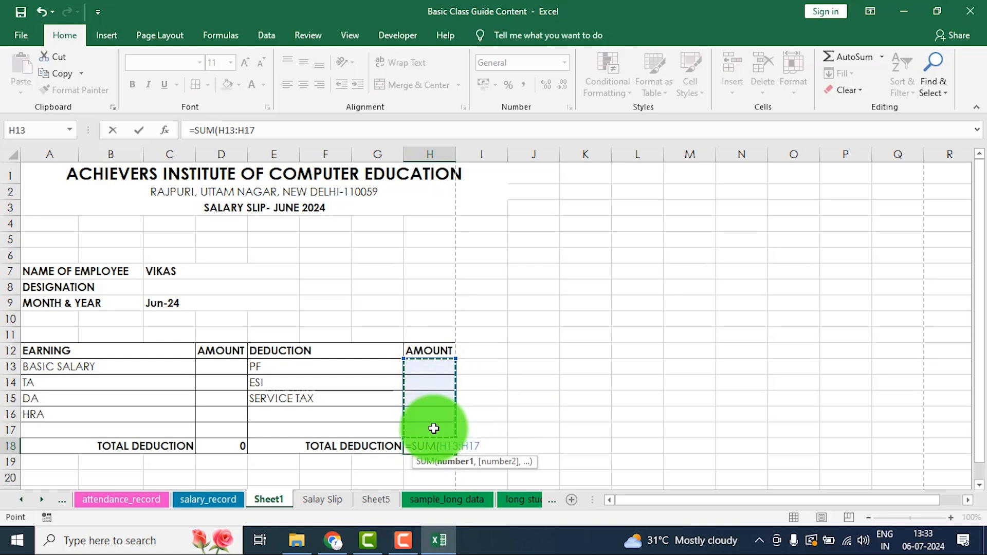
key("Return")
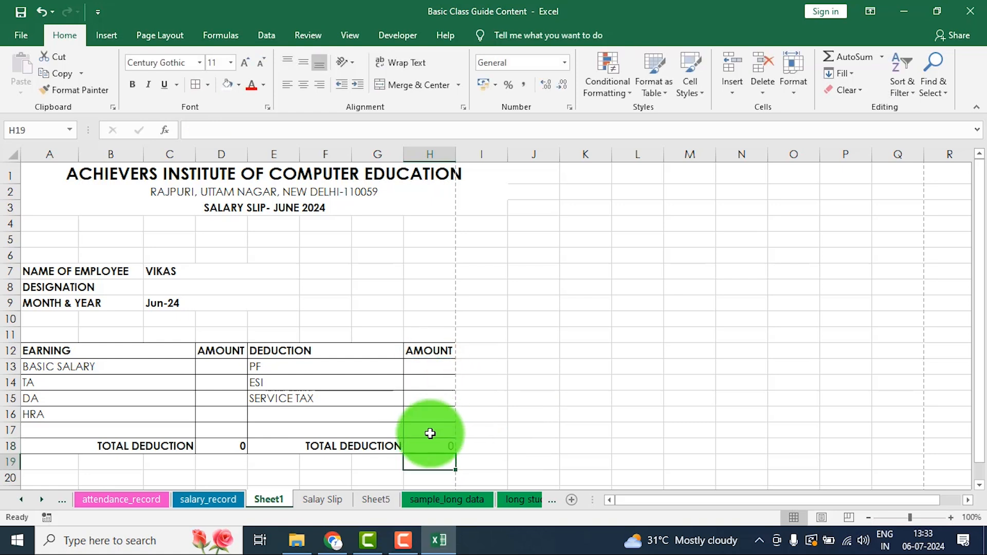
- Merge cells F19:G19 below the TOTAL DEDUCTION label and enter the label NET SALARY
scroll(447, 425, "down", 1)
left_click_drag(334, 412, 374, 410)
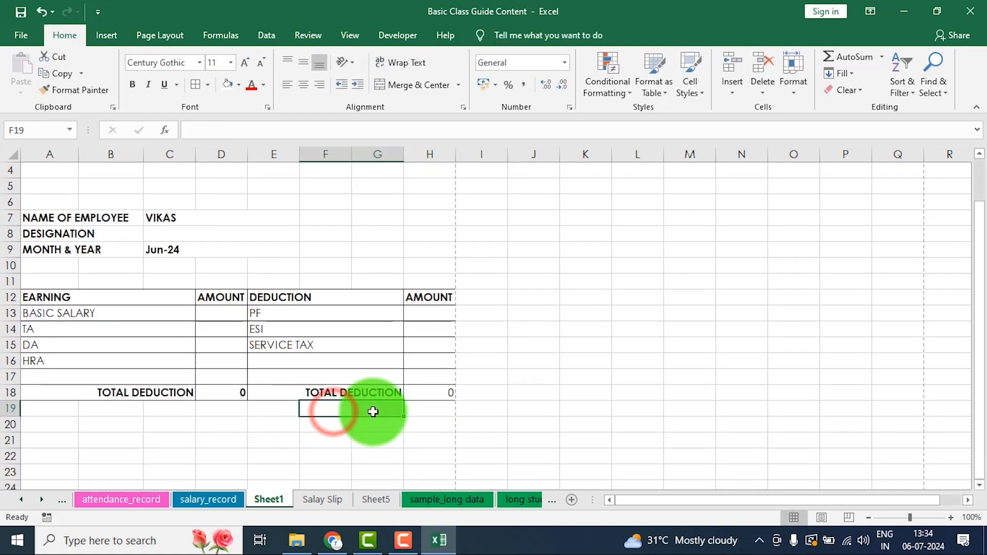
left_click(459, 85)
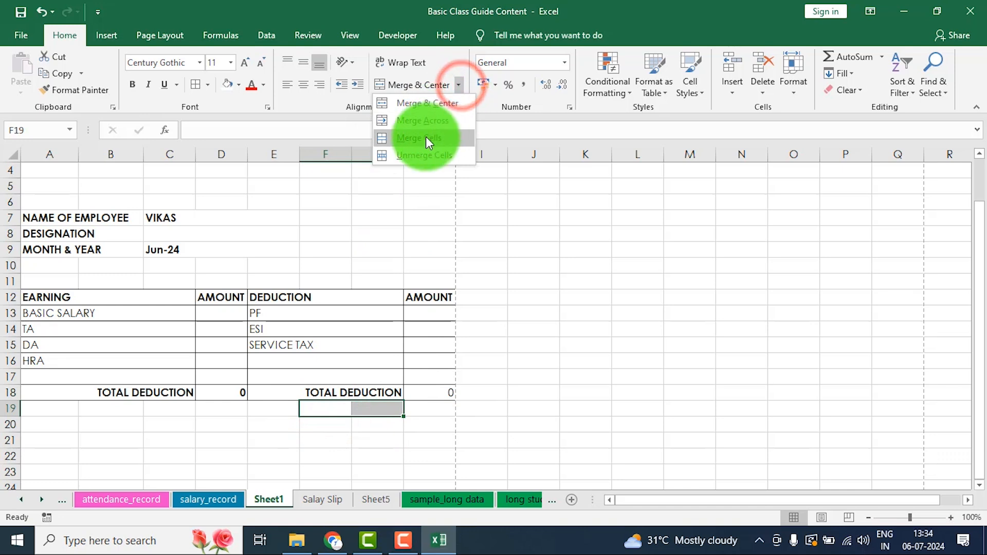
left_click(424, 122)
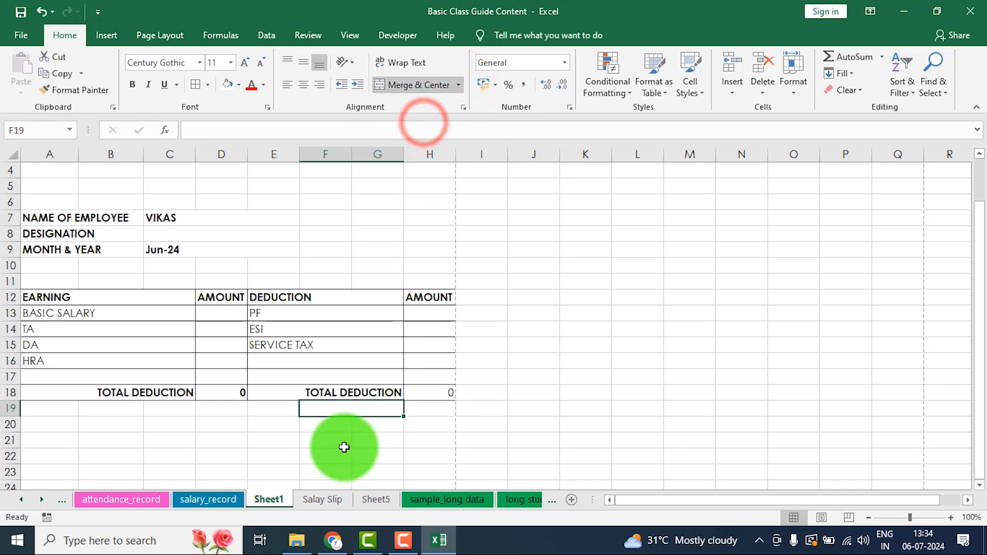
type("t")
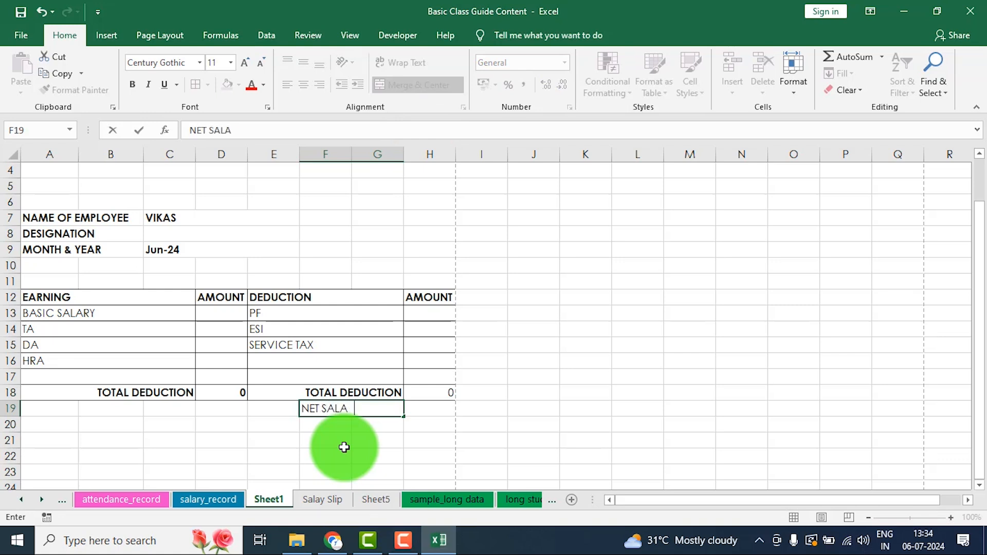
left_click(394, 447)
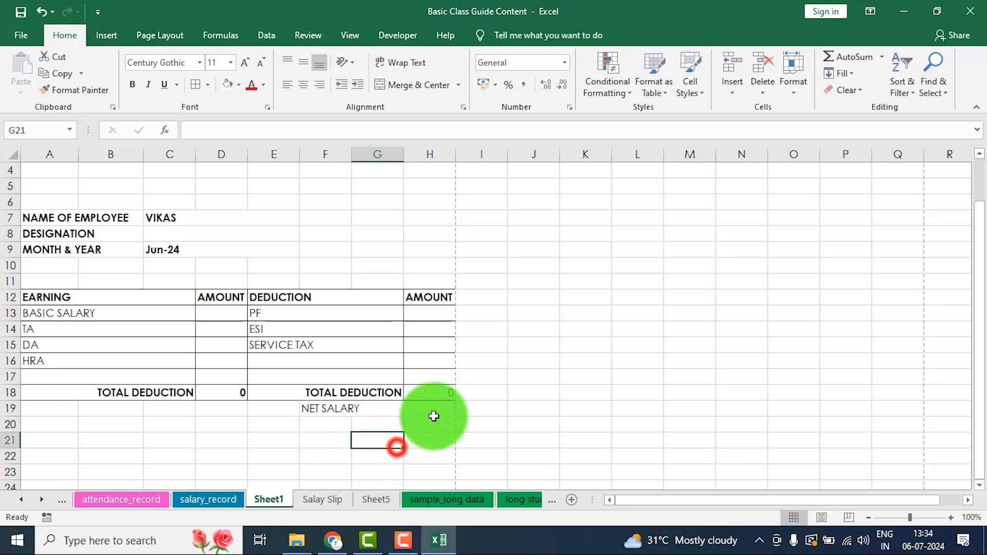
- Make the NET SALARY label in F19 bold and right-aligned
left_click(351, 408)
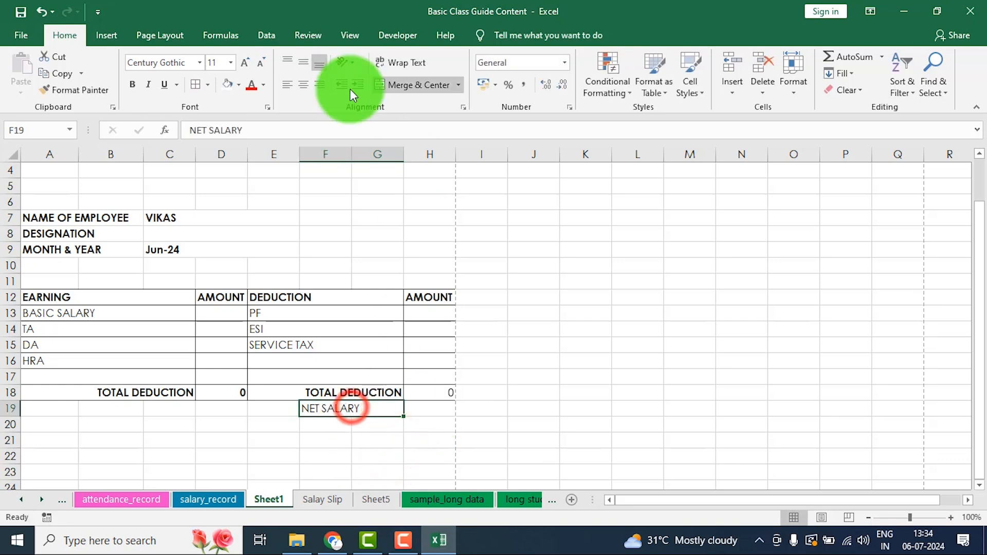
left_click(134, 85)
left_click(320, 85)
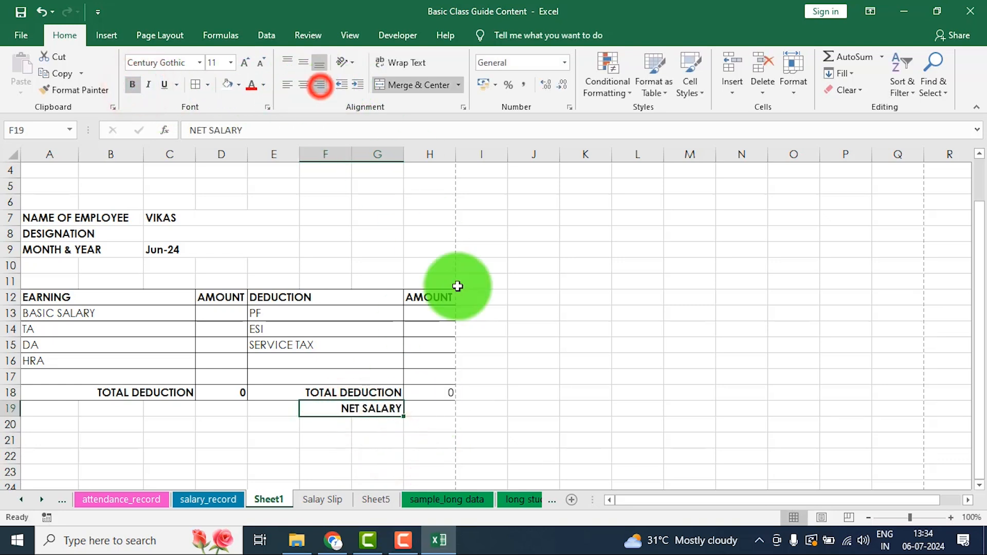
- Calculate the net salary in H19 with the formula =D18-H18
left_click(431, 408)
type("=")
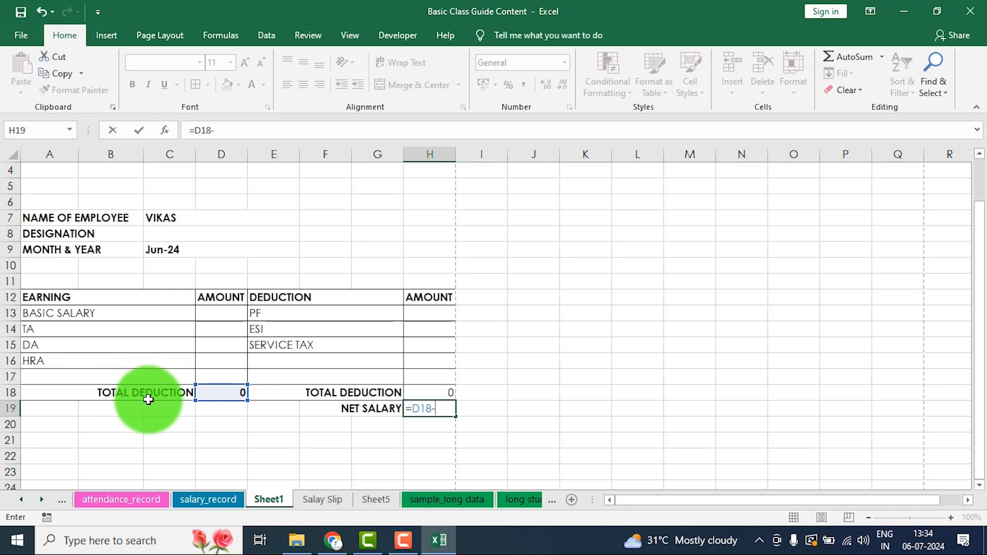
left_click(442, 390)
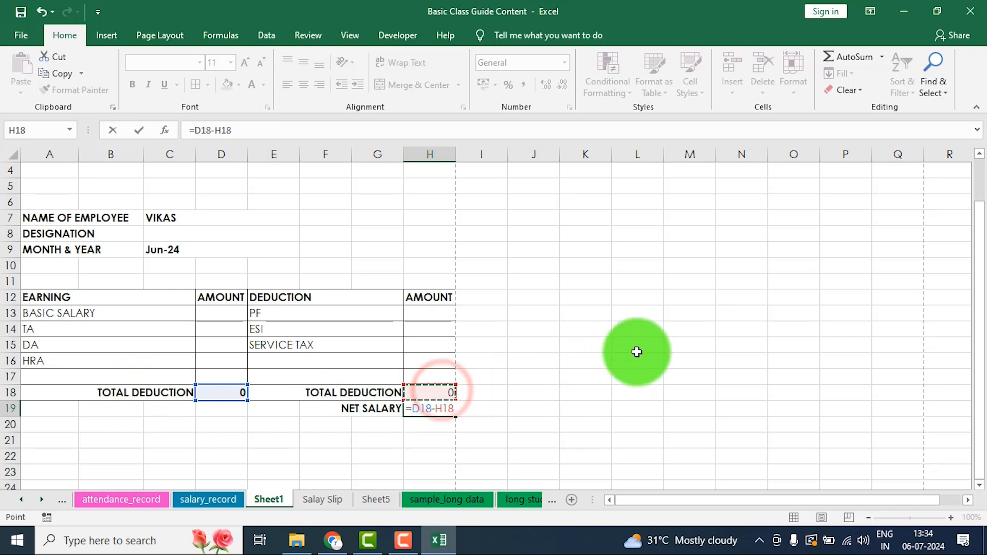
key("Return")
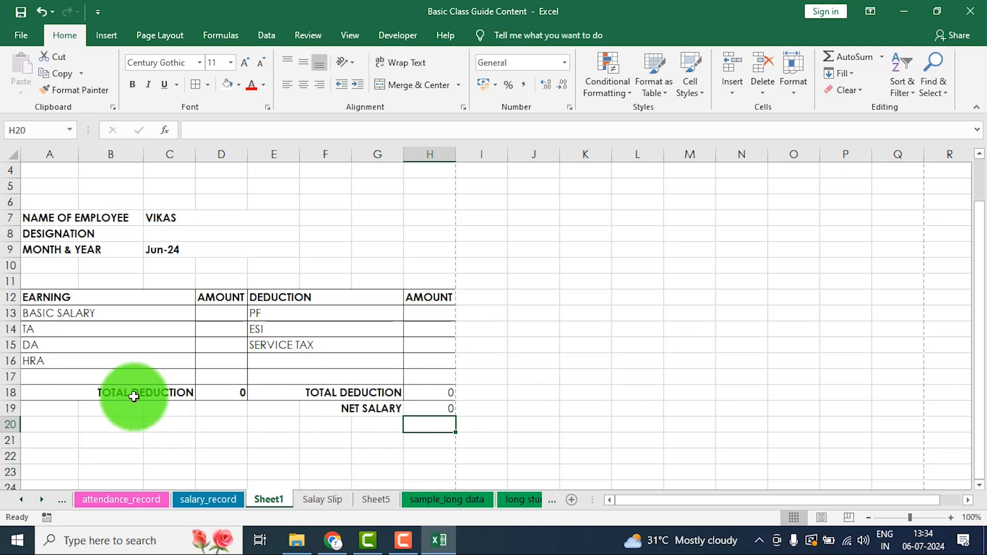
- Correct the earnings total label in A18 to read TOTAL EARINIG
left_click(139, 392)
double_click(132, 392)
left_click_drag(132, 392, 196, 393)
type("EARINIG")
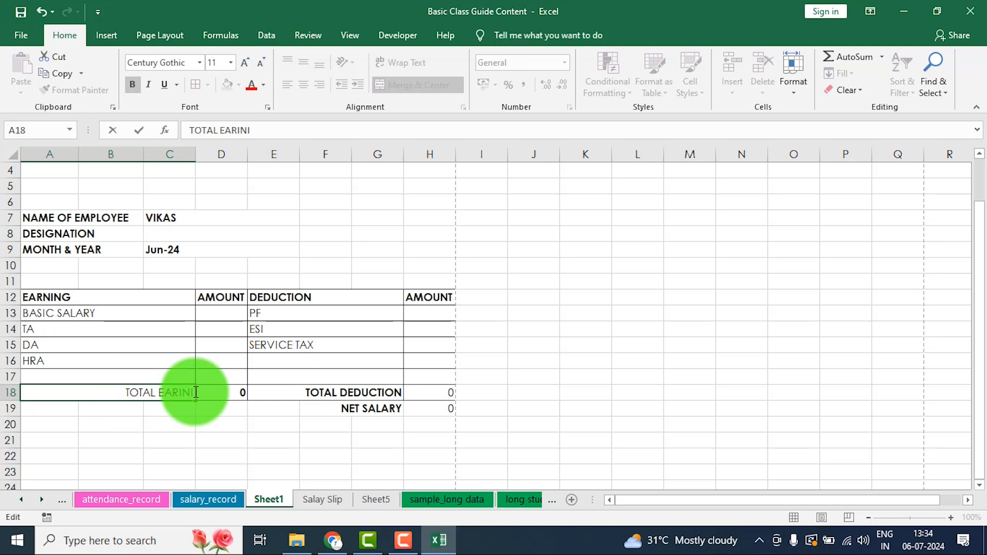
left_click(173, 412)
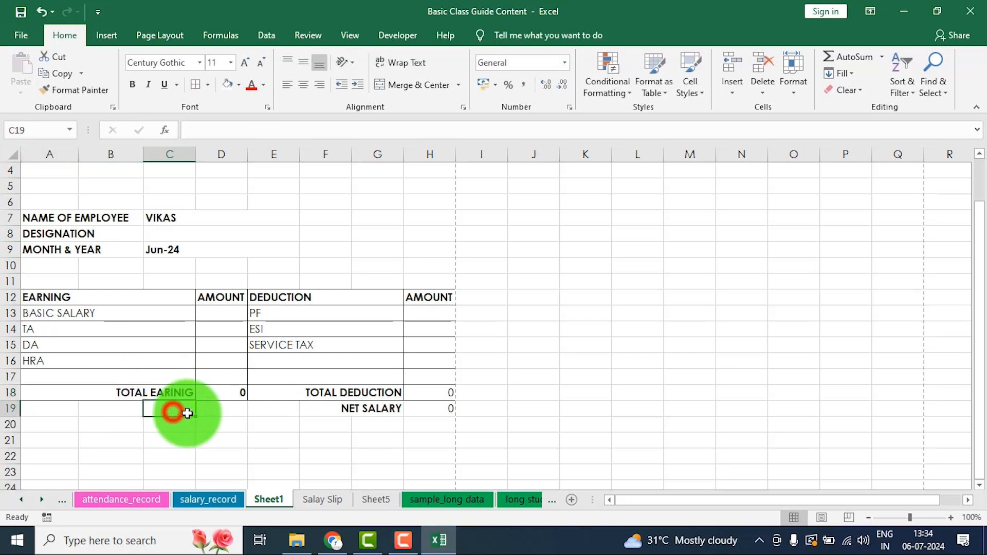
- Apply borders to the net salary label and amount in F19:H19
left_click(356, 392)
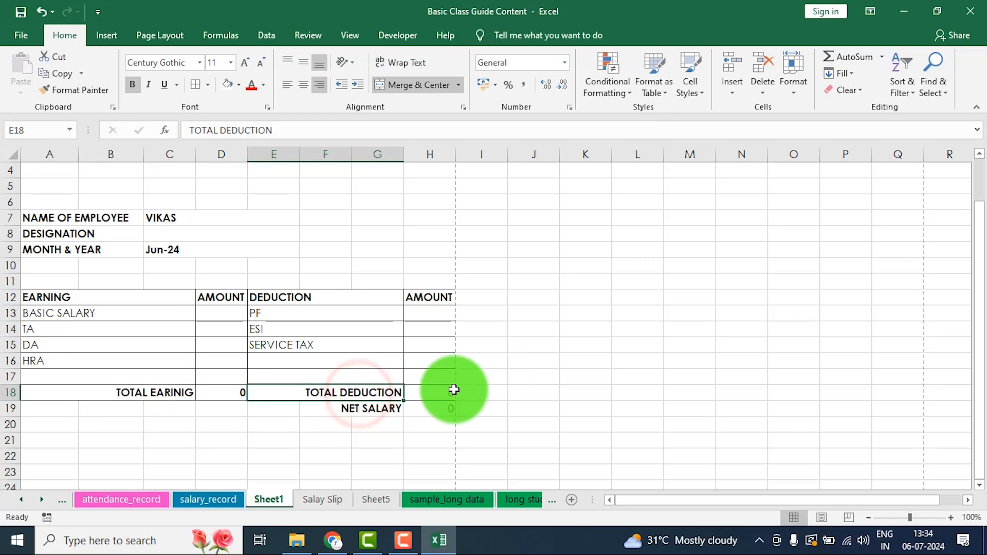
left_click(368, 409)
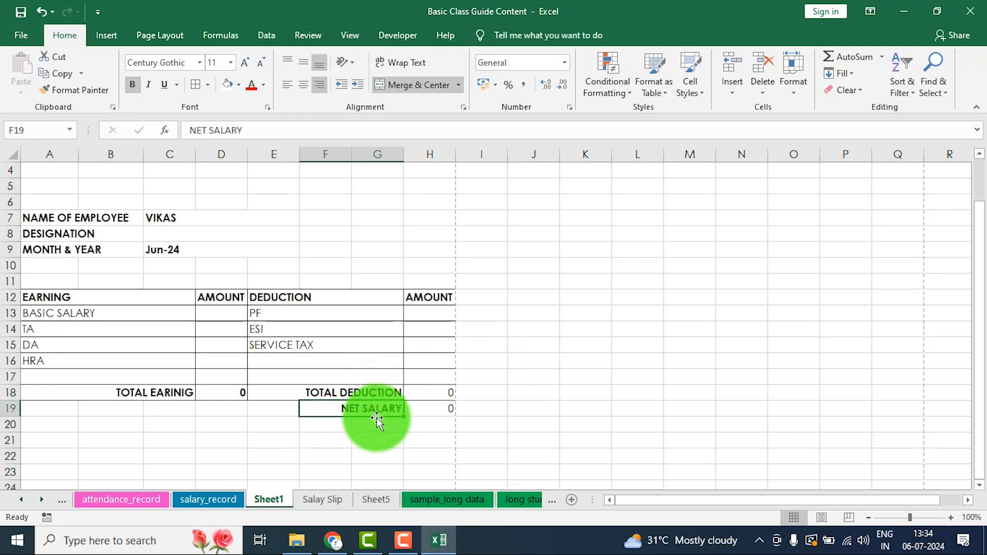
left_click(442, 413)
scroll(412, 393, "down", 1)
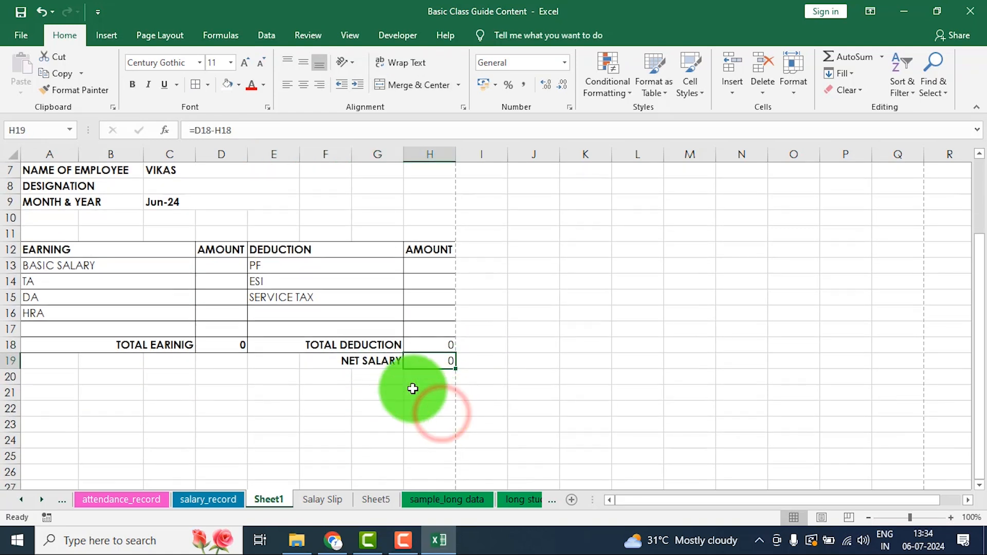
left_click_drag(368, 360, 417, 359)
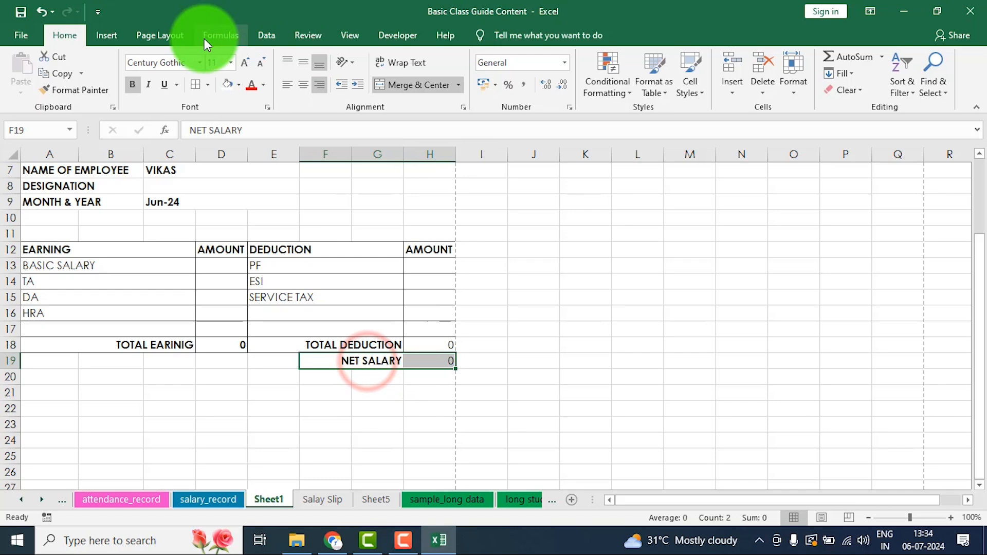
left_click(195, 84)
- Check the footer layout on the Salay Slip sheet, and on Sheet1 merge and left-align A22:B22
left_click(321, 500)
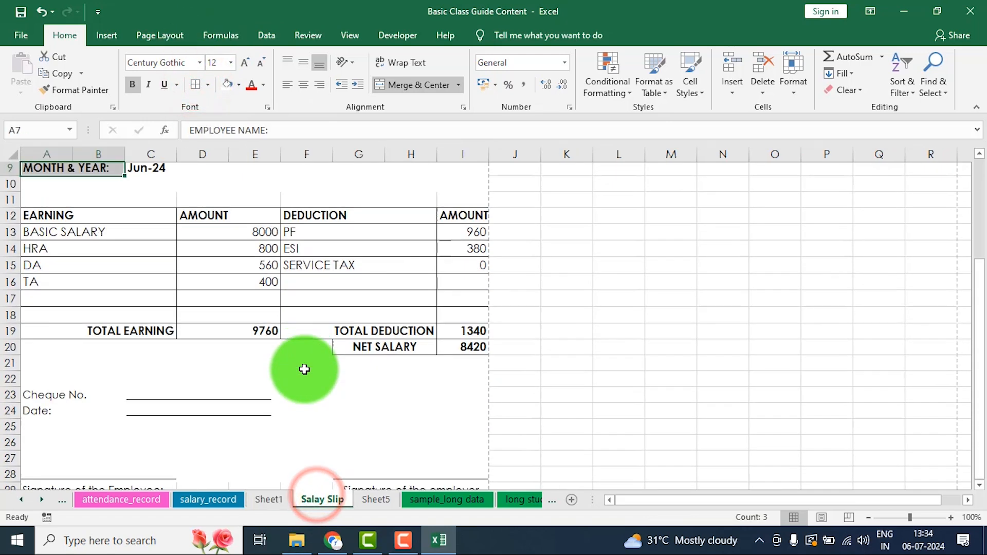
scroll(305, 369, "down", 2)
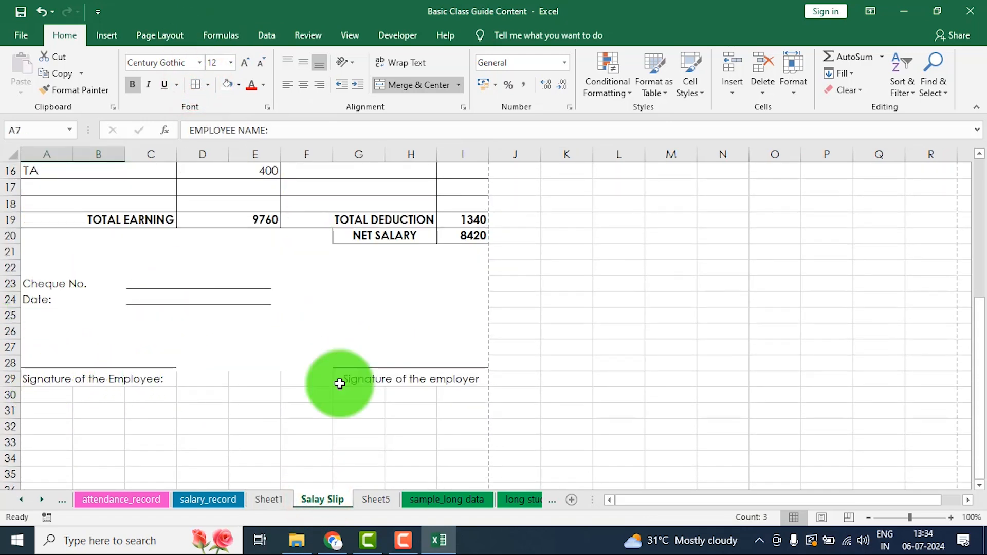
left_click(264, 499)
scroll(88, 388, "down", 1)
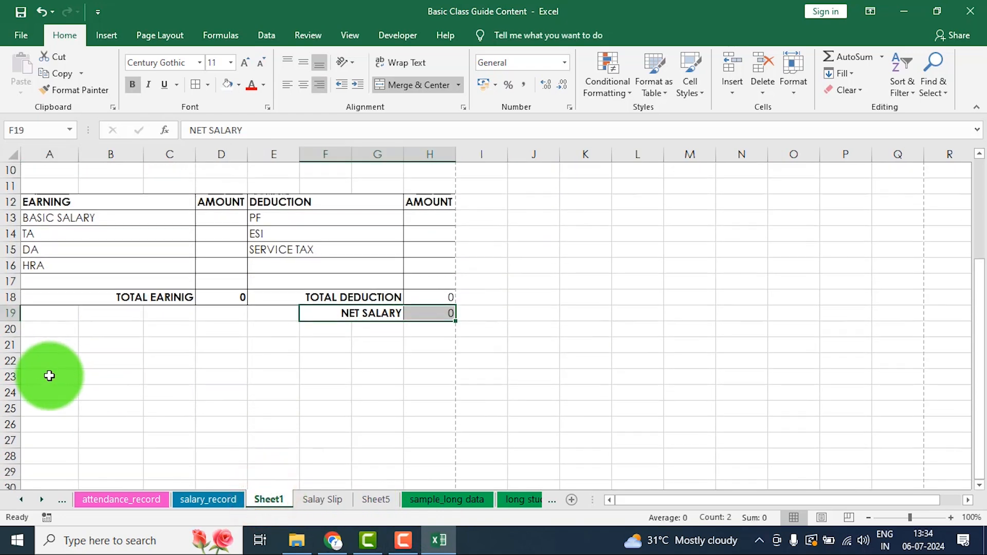
left_click_drag(47, 366, 128, 354)
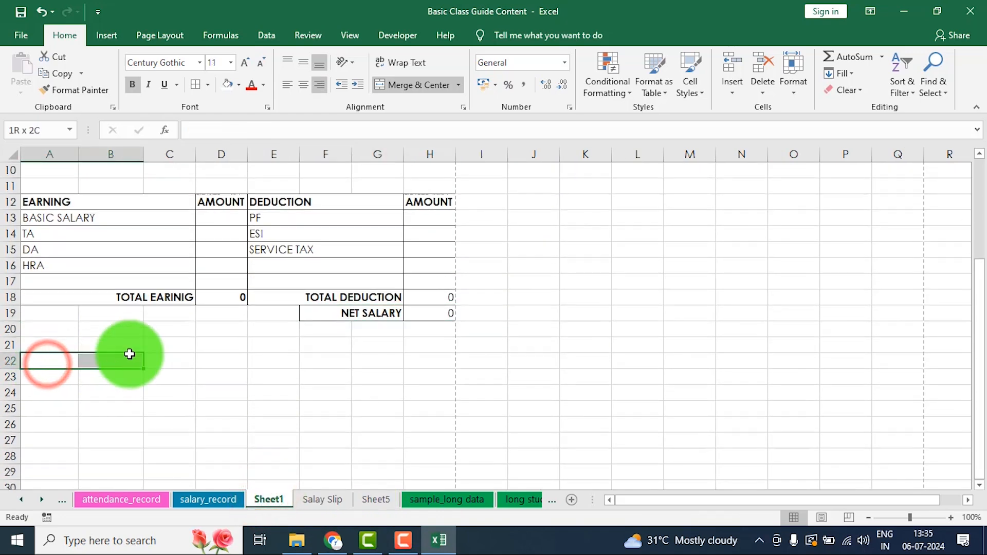
left_click(414, 89)
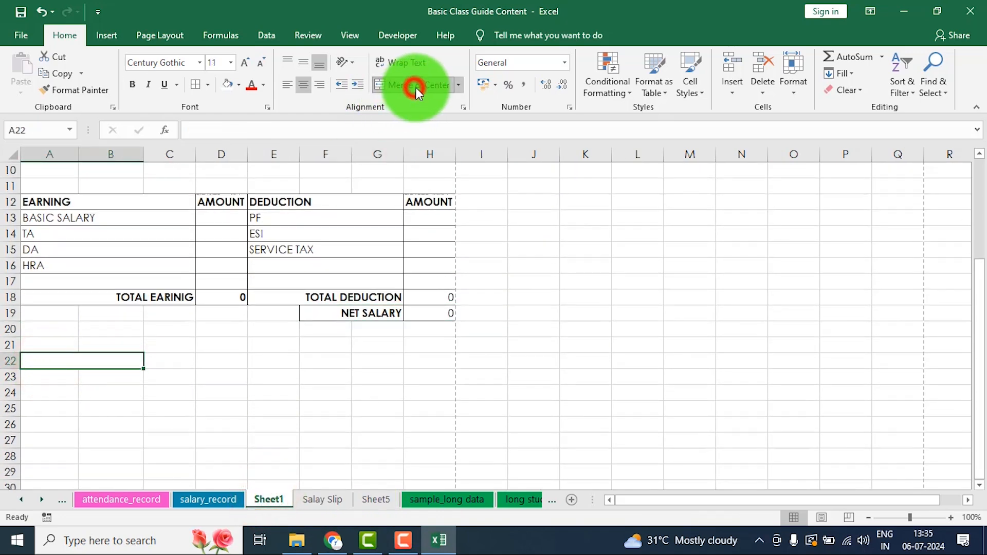
left_click(287, 85)
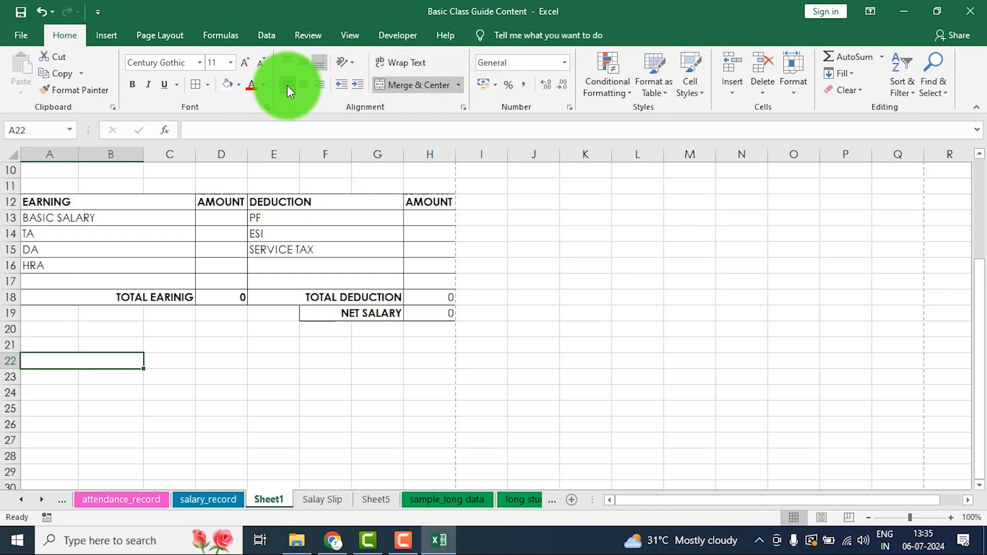
type("CQ")
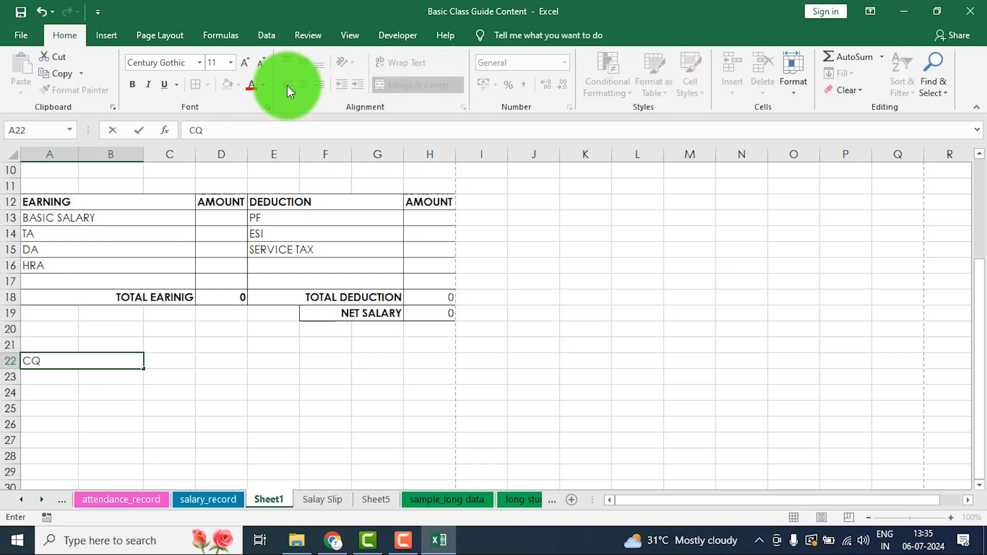
key("BackSpace")
key("BackSpace")
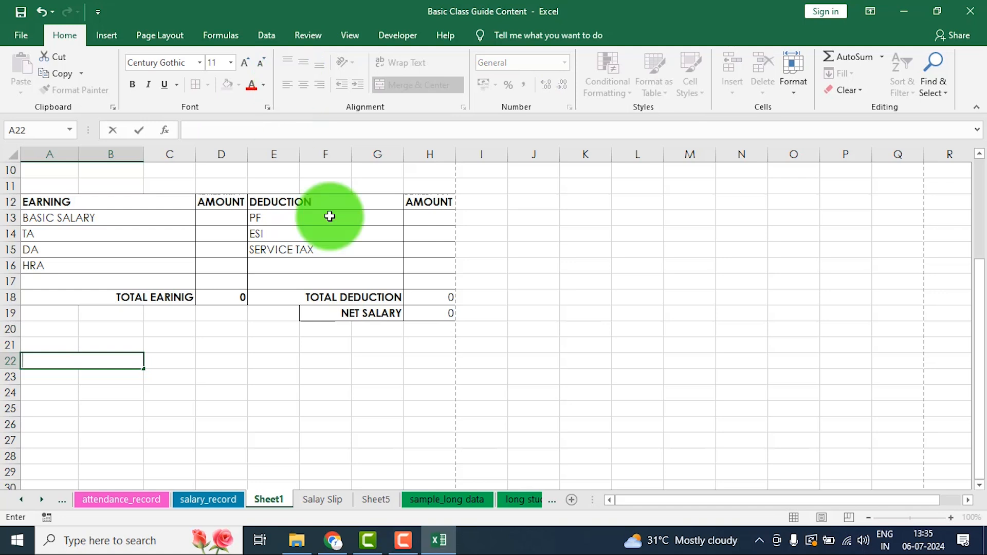
- Copy the Cheque No. and Date: labels from A23:B24 of the Salay Slip sheet into A22:B23 on Sheet1
left_click(321, 500)
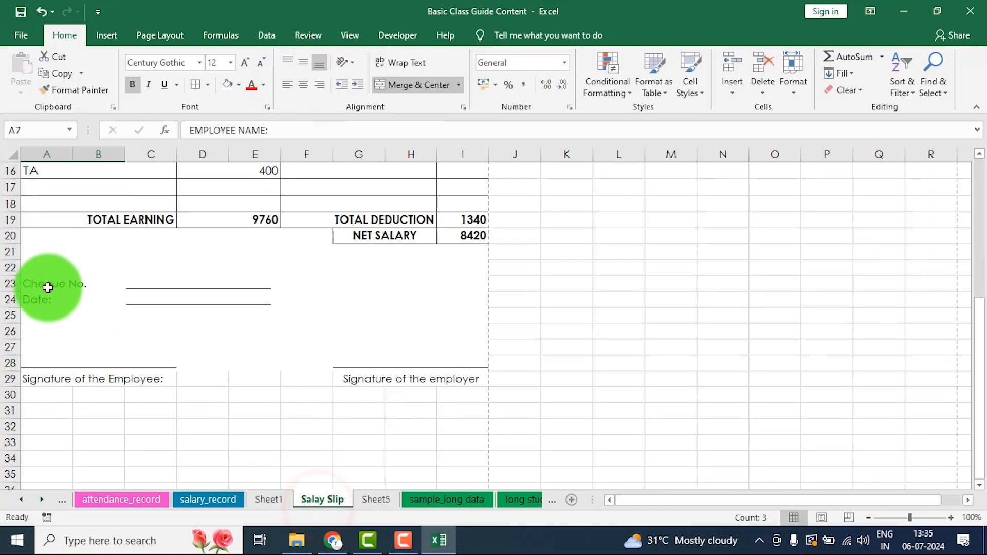
left_click_drag(47, 287, 46, 299)
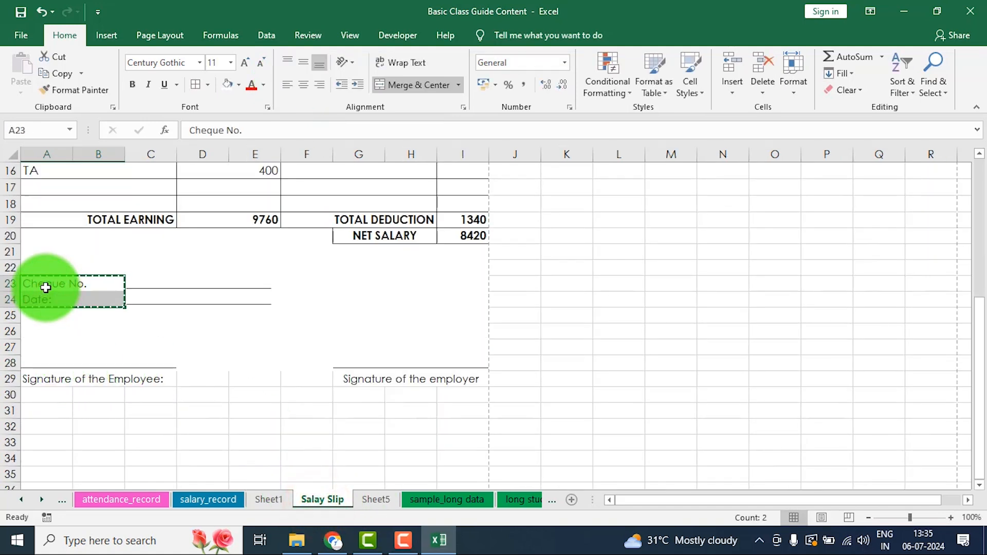
left_click(267, 500)
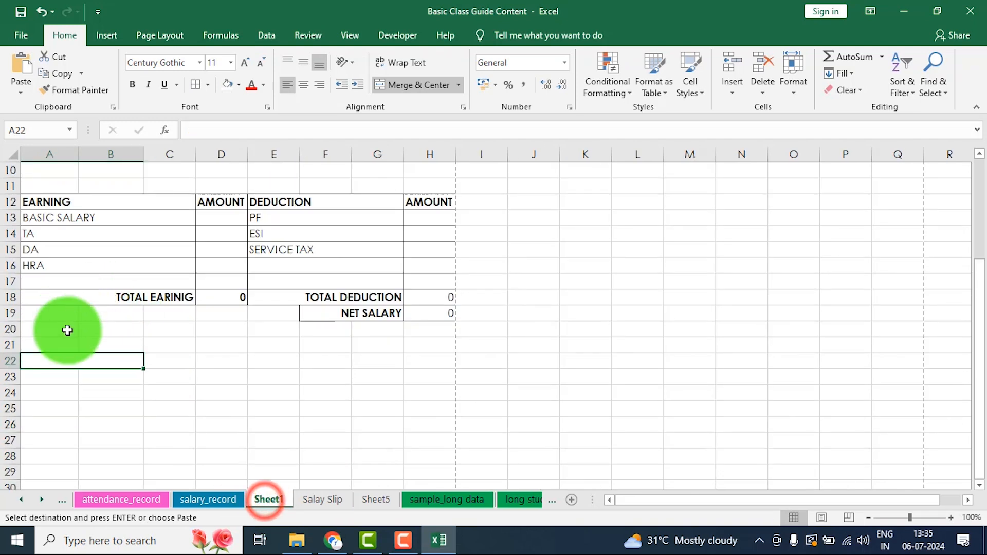
left_click_drag(57, 361, 84, 371)
left_click(417, 88)
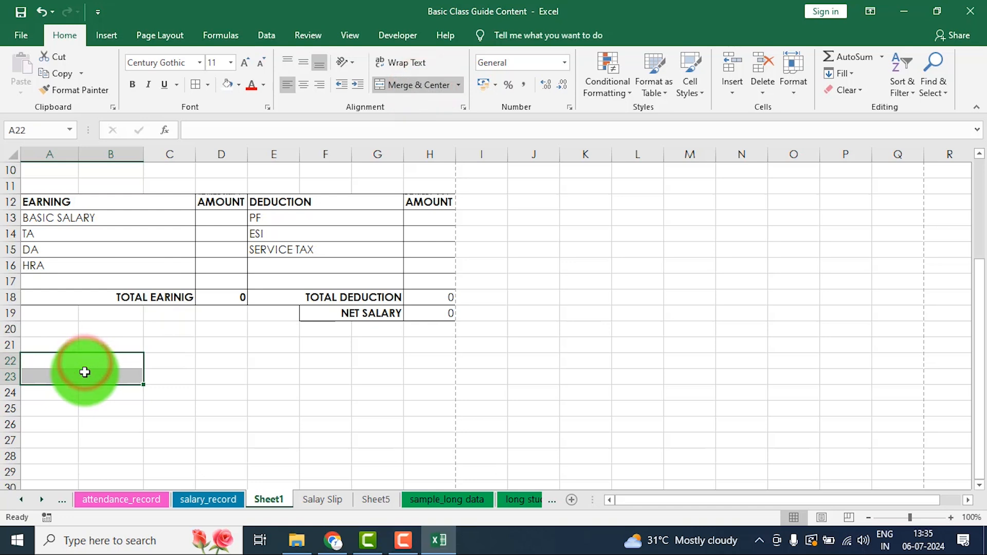
left_click(237, 501)
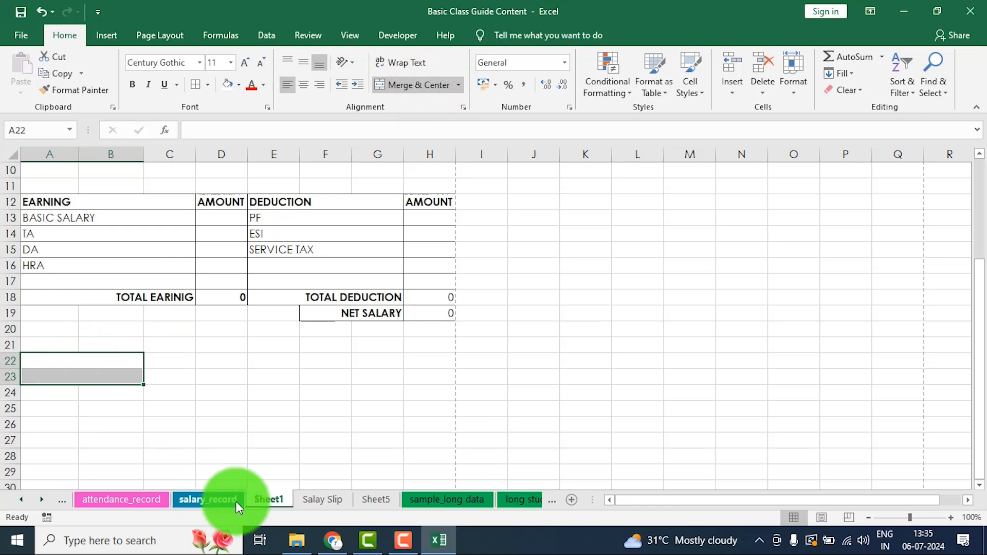
left_click(310, 498)
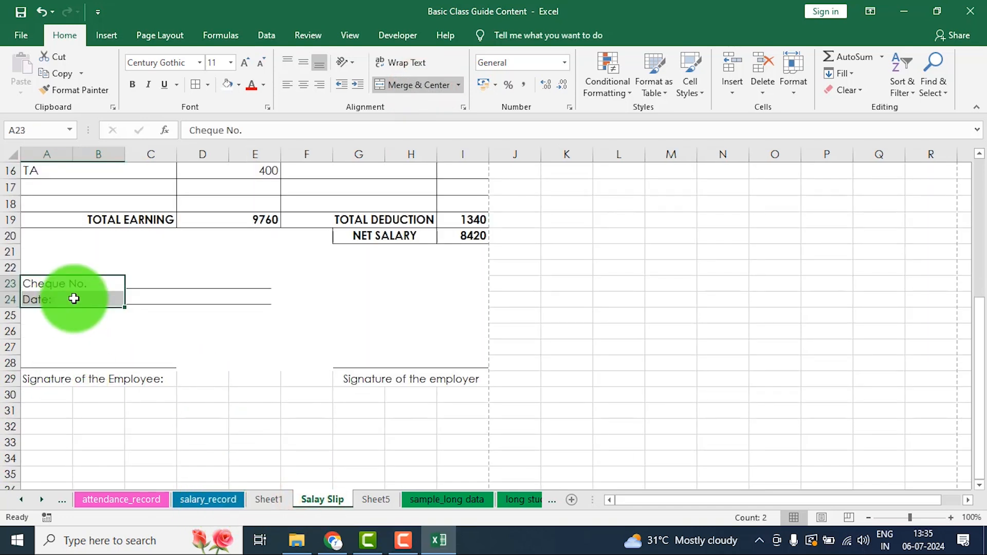
left_click(266, 498)
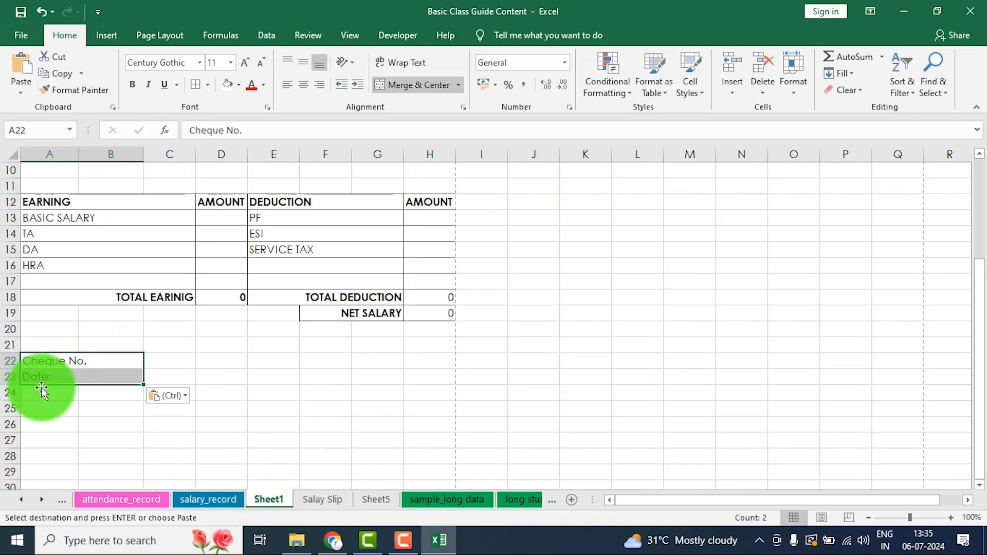
left_click(112, 437)
- Merge C22:E23 across so each row beside Cheque No. and Date: has one wide cell
left_click_drag(175, 361, 283, 378)
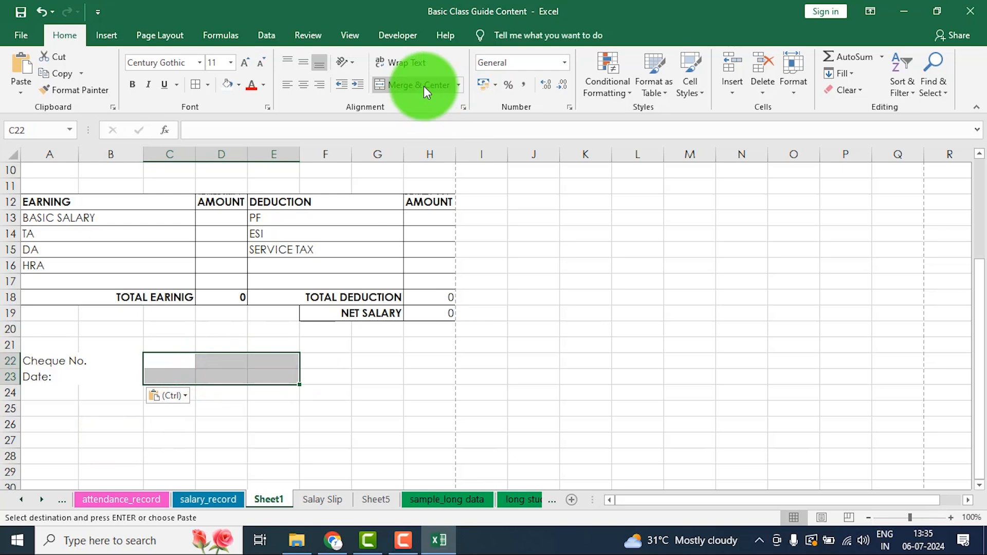
left_click(458, 85)
left_click(441, 122)
- Enter a line of underscores in merged cell C22 as the blank for the Cheque No
left_click(179, 362)
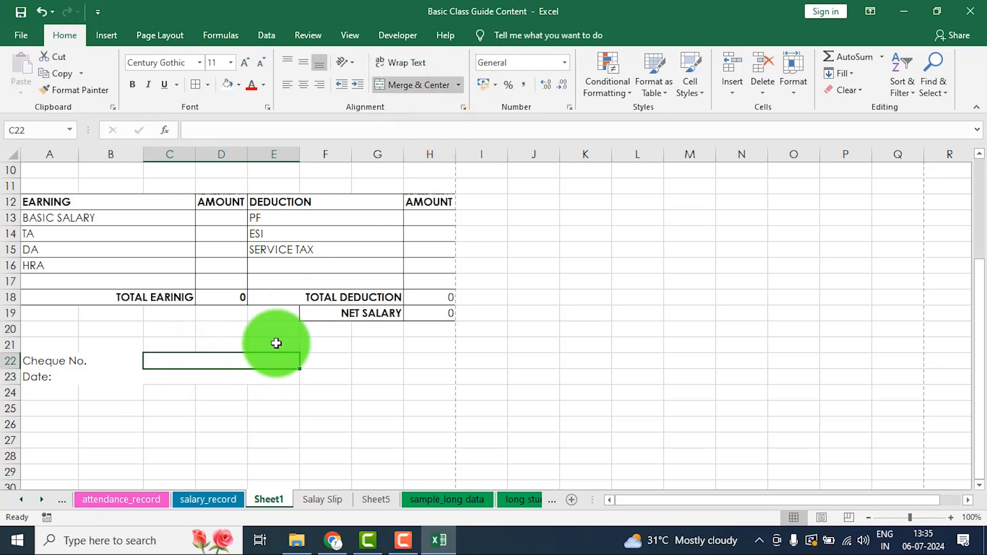
type("____________________________")
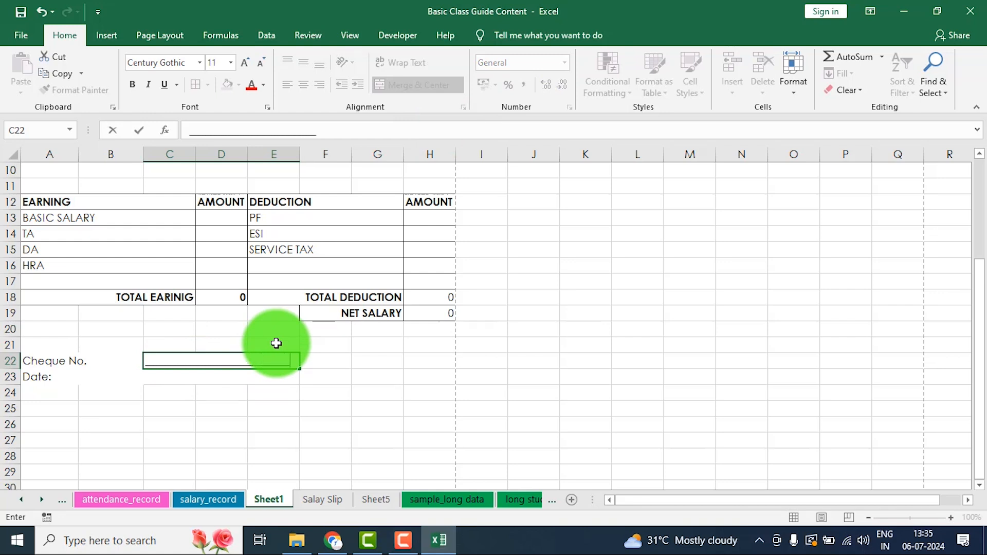
left_click(184, 382)
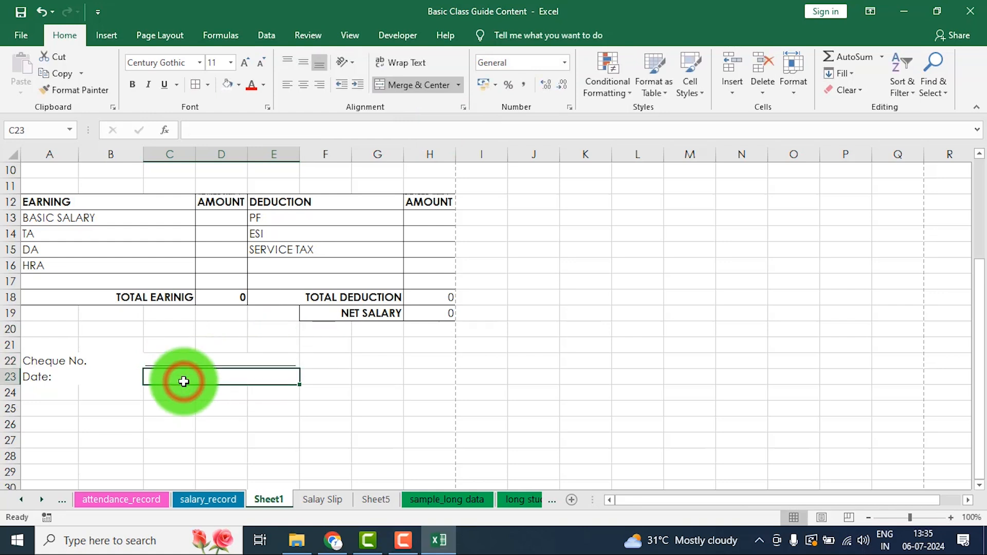
- Enter a line of underscores in merged cell C23 as the blank for the Date
type("_")
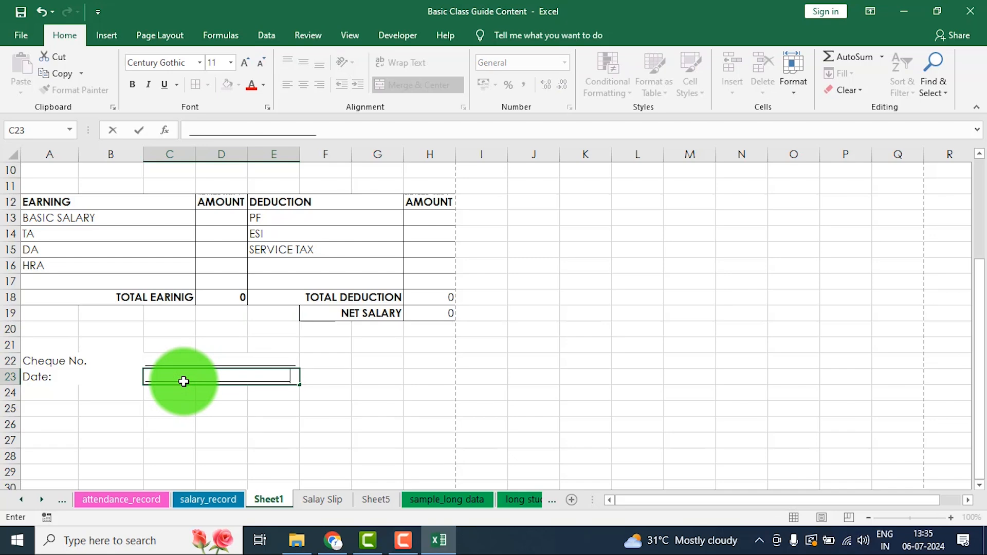
left_click(118, 421)
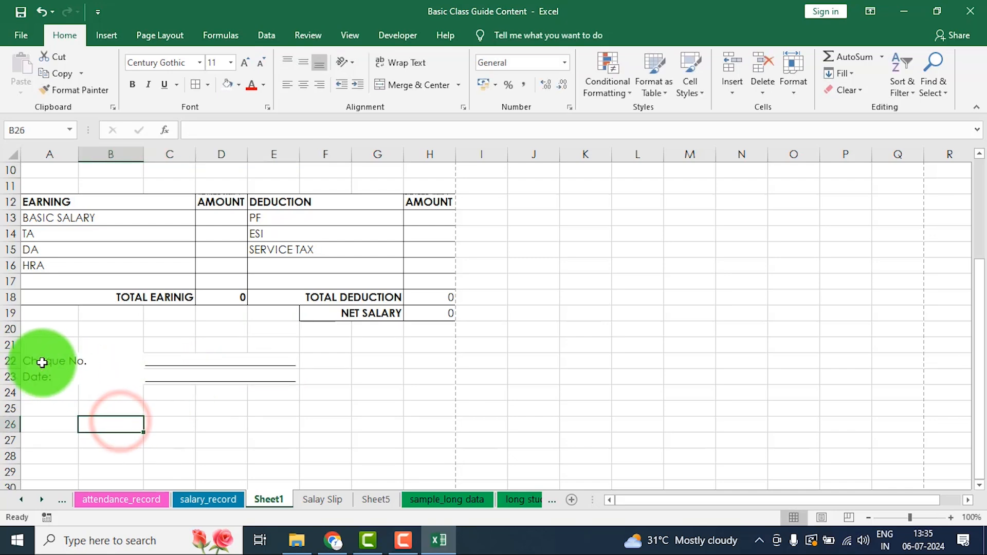
- Fill the slip's header and employee details area, A1:I11, with white to hide the gridlines
scroll(133, 344, "up", 3)
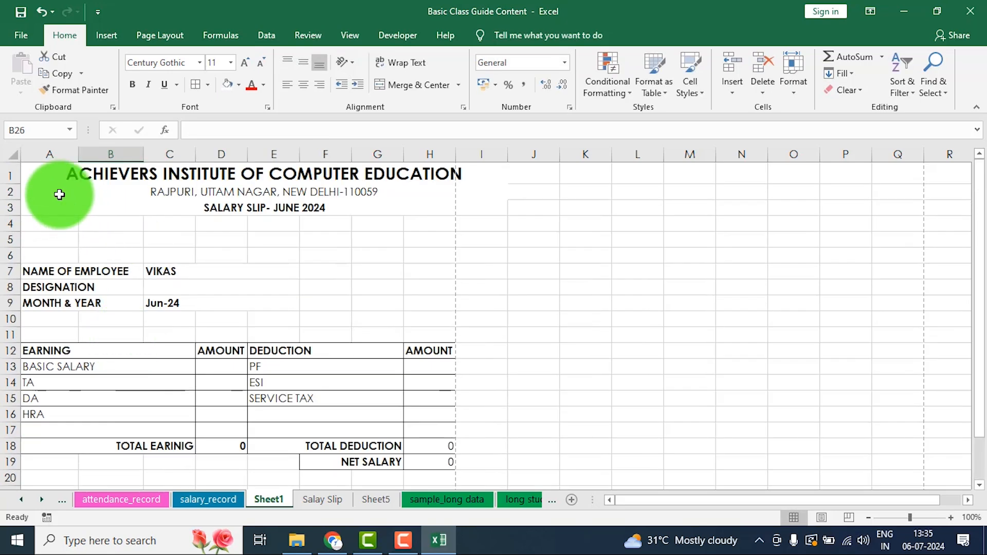
left_click_drag(42, 174, 346, 332)
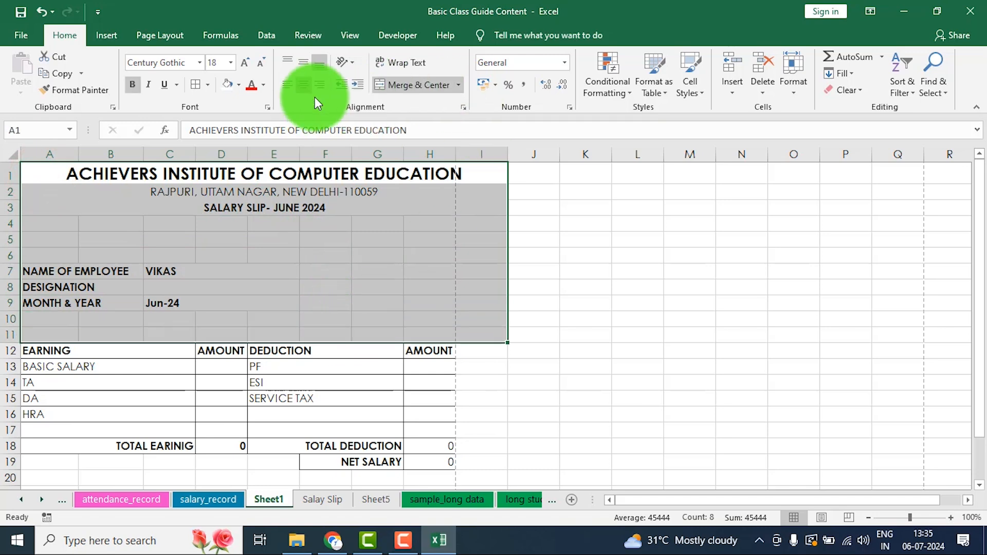
left_click(228, 84)
left_click(324, 287)
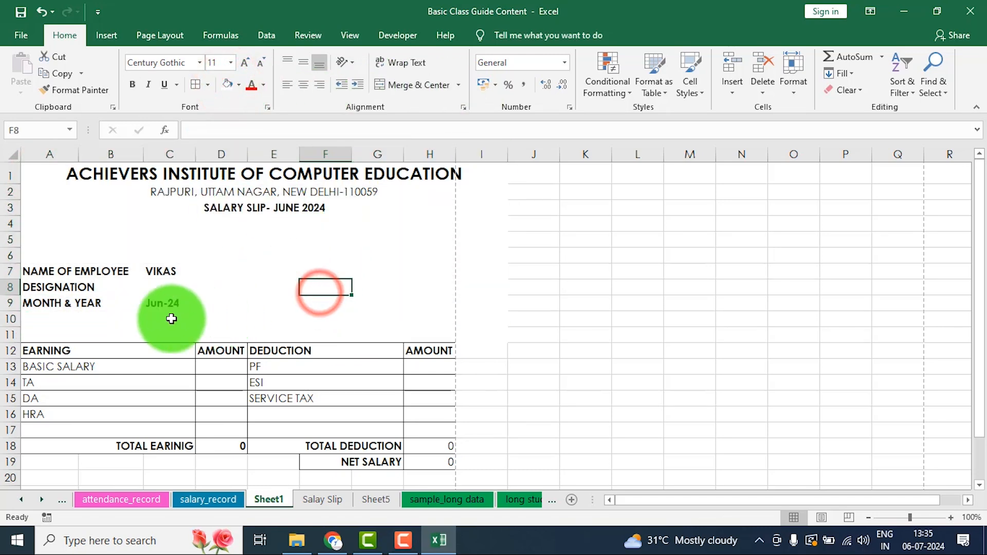
- Fill the footer area A20:H29 with white to hide the gridlines around the Cheque No. and Date lines
scroll(242, 298, "down", 4)
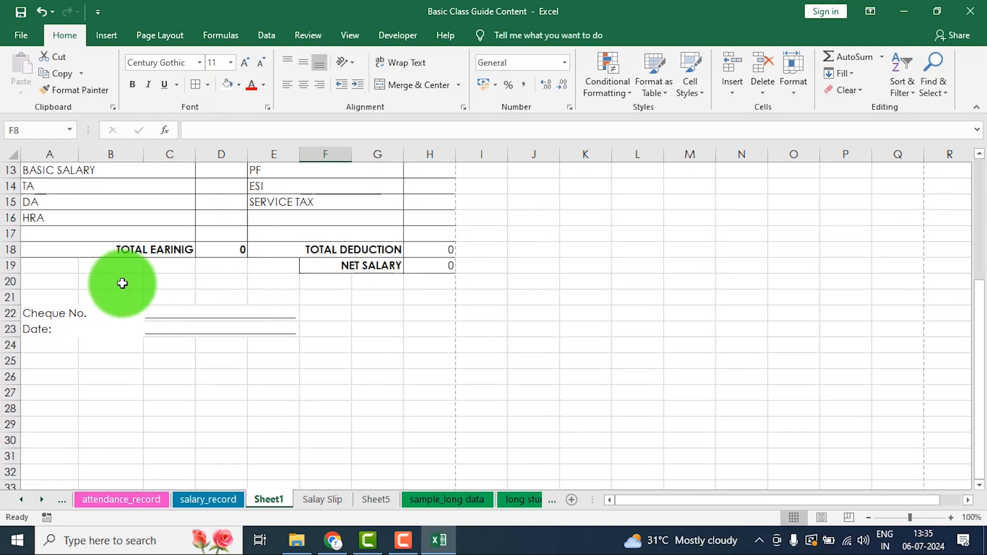
mouse_move(40, 286)
left_mouse_down()
mouse_move(360, 386)
mouse_move(403, 408)
mouse_move(415, 429)
left_mouse_up()
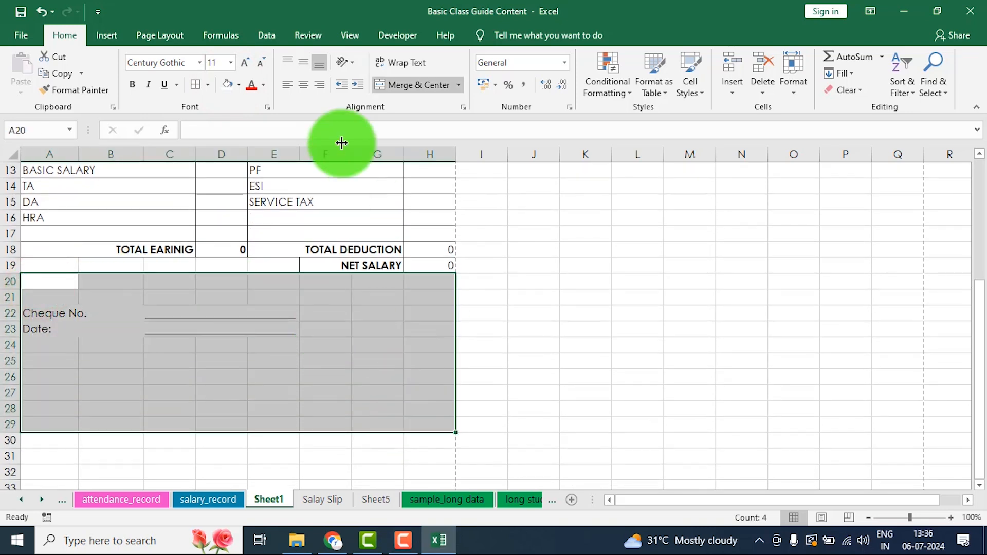
left_click(226, 85)
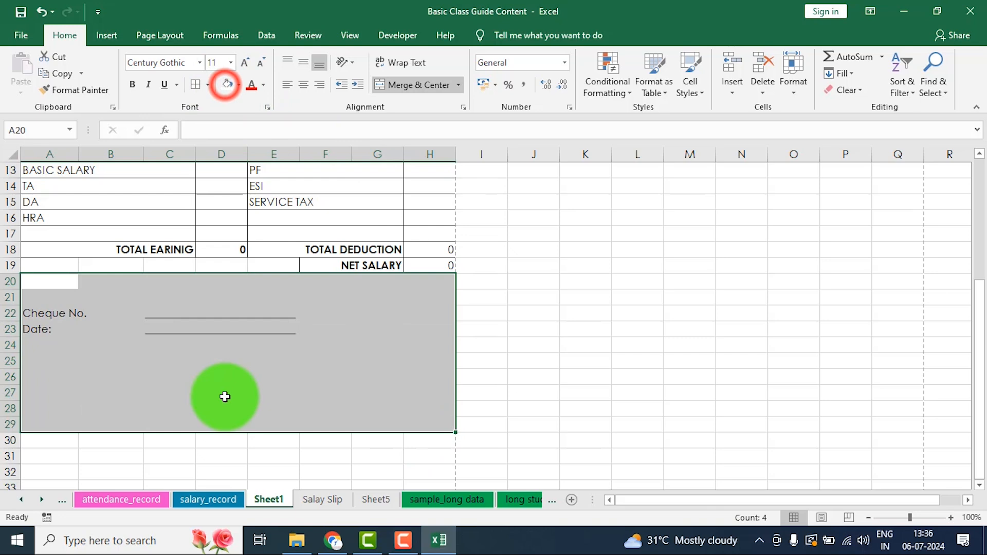
left_click(247, 414)
left_click(44, 423)
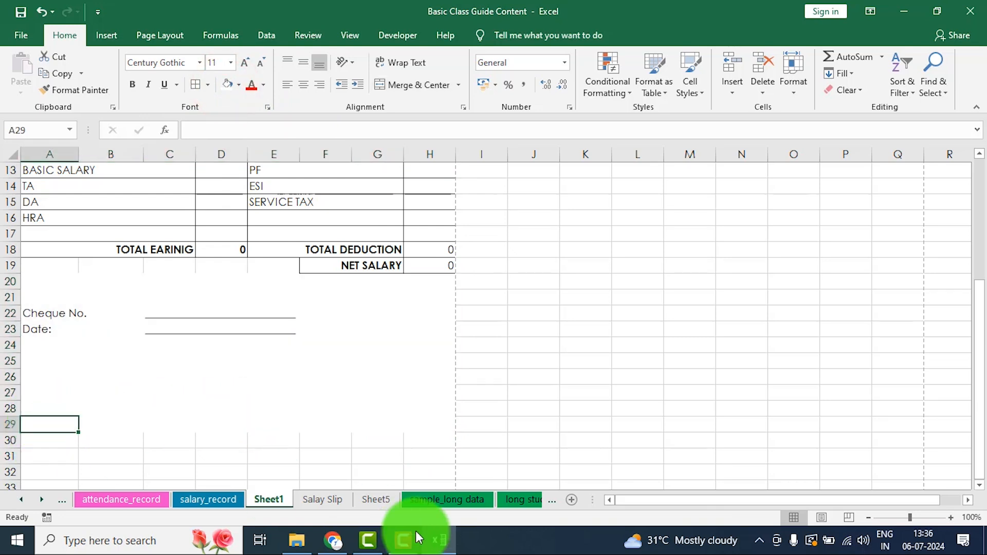
- Copy the Signature of the Employee: label from A29 of the Salay Slip sheet into A29 on Sheet1
left_click(328, 500)
left_click(34, 379)
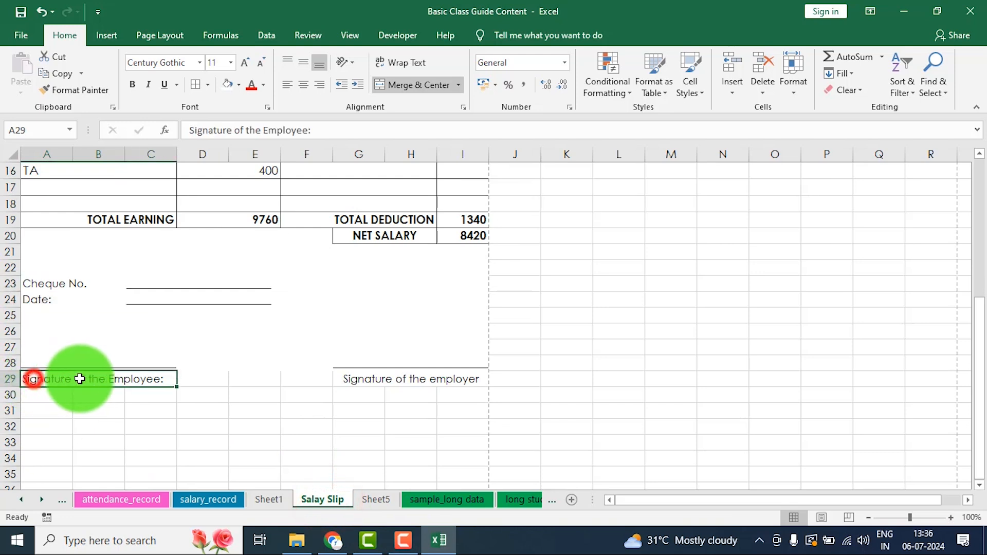
right_click(144, 379)
left_click(172, 79)
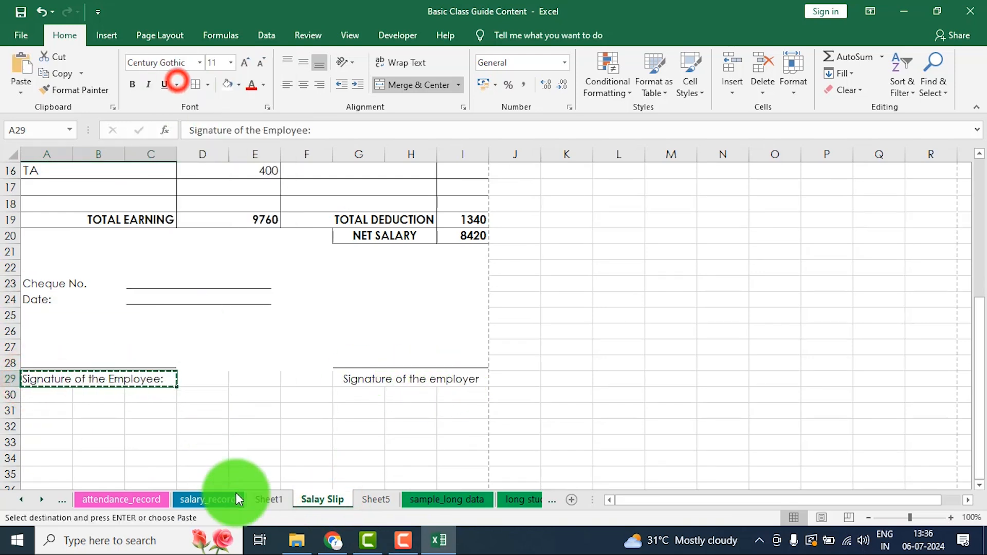
left_click(264, 501)
right_click(49, 429)
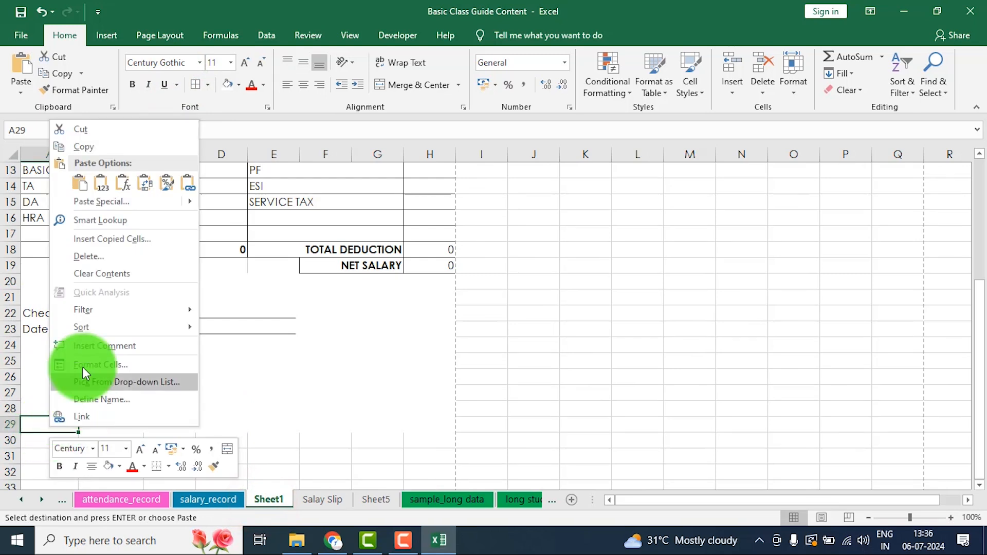
left_click(78, 182)
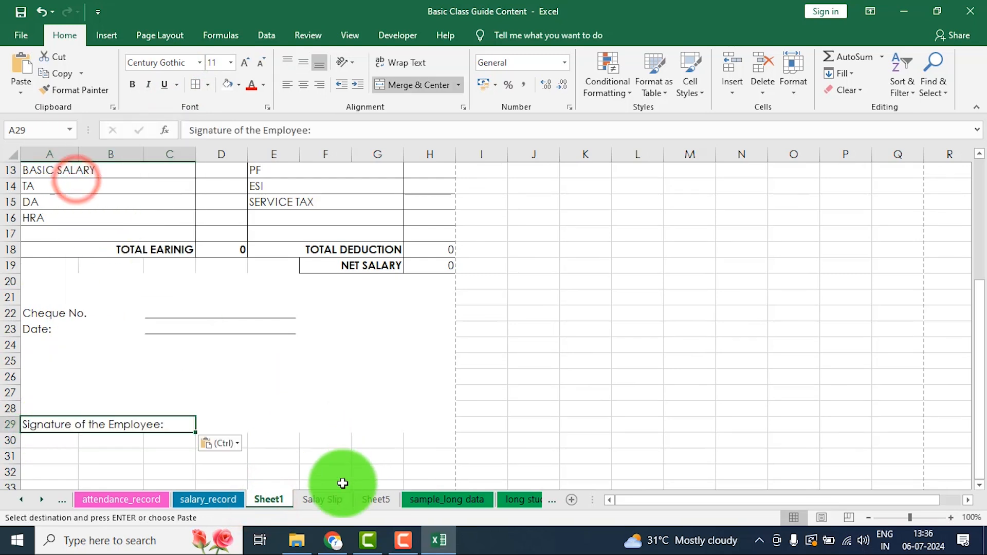
- Copy the Signature of the employer label from G29 of the Salay Slip sheet into E29 on Sheet1
left_click(324, 499)
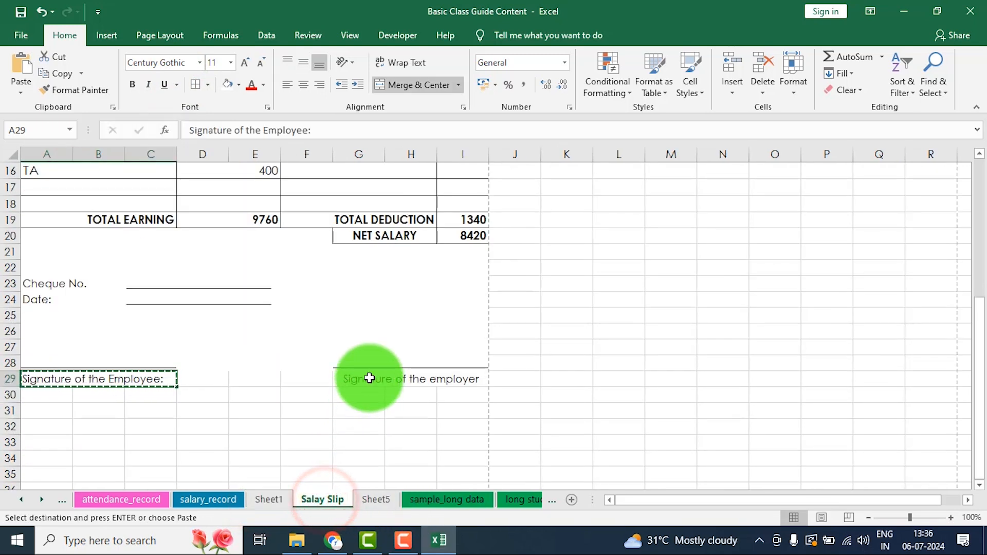
left_click(369, 379)
right_click(369, 378)
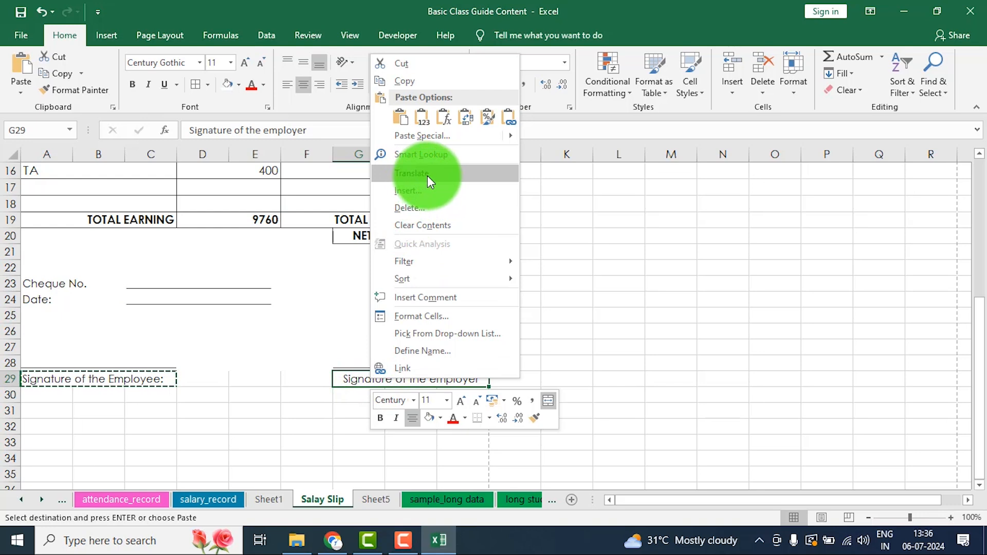
left_click(400, 79)
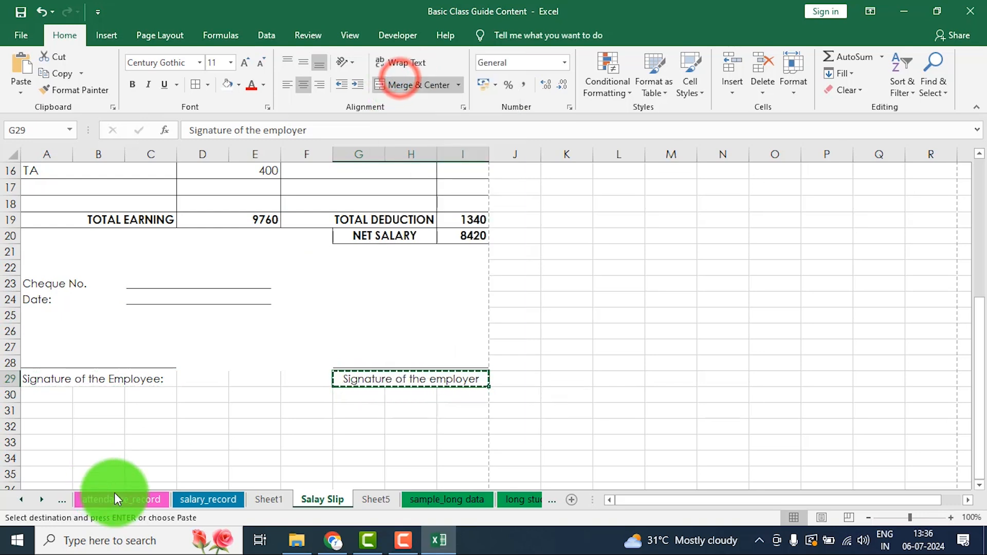
left_click(281, 497)
left_click(310, 421)
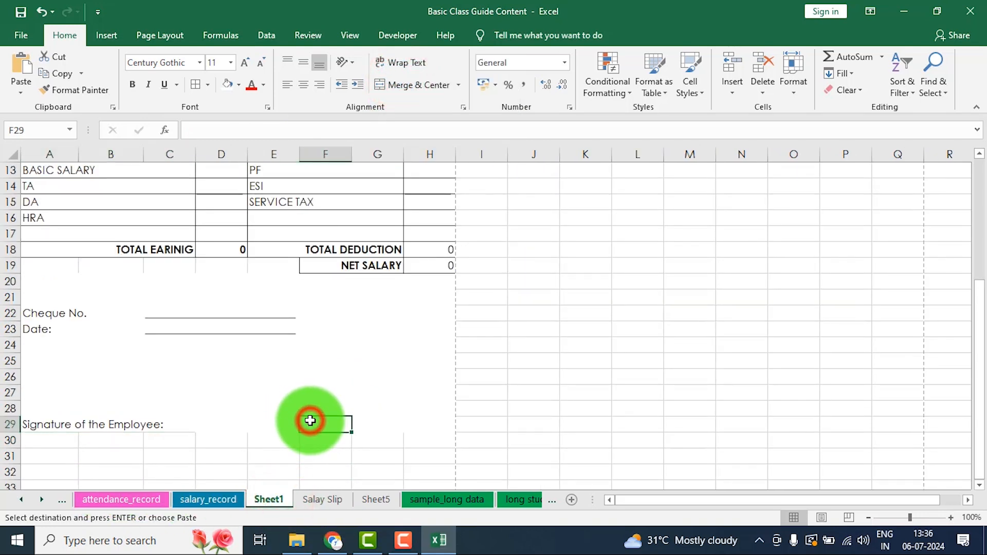
right_click(310, 420)
key("Escape")
right_click(281, 424)
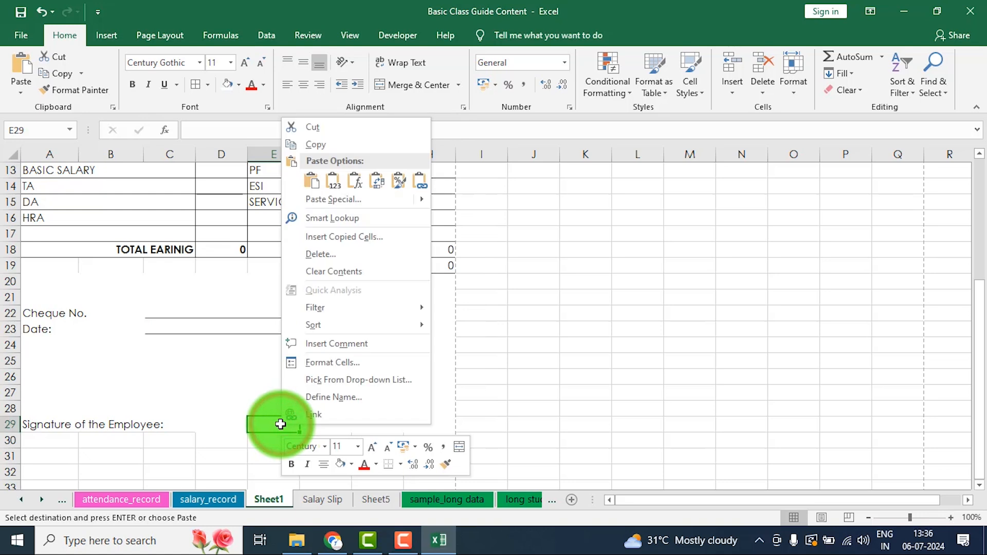
left_click(316, 170)
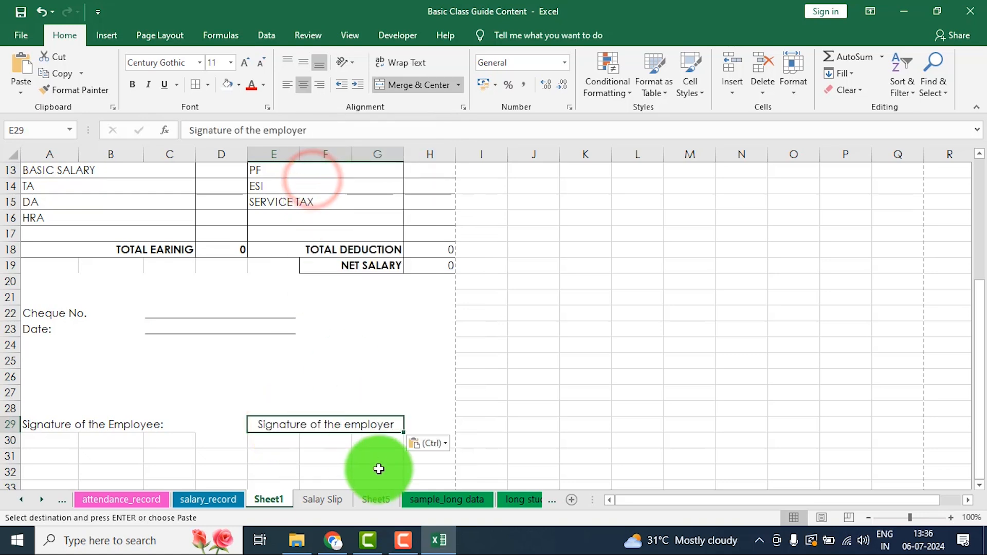
- Try to move the merged Signature of the employer cell from E29:G29 one column over to F29:H29
left_click(376, 457)
left_click(345, 426)
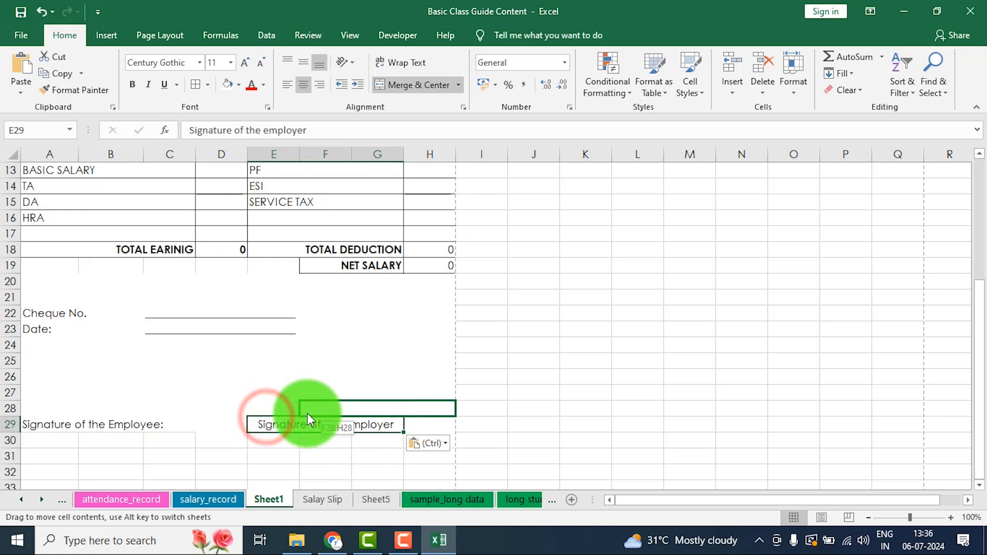
left_click_drag(307, 413, 309, 425)
left_click(497, 325)
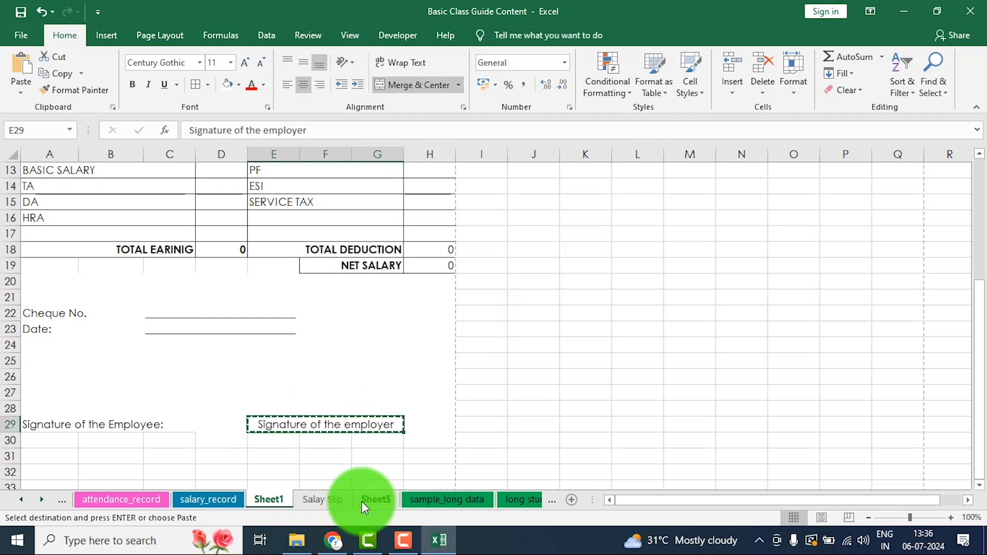
left_click(342, 456)
left_click(316, 426)
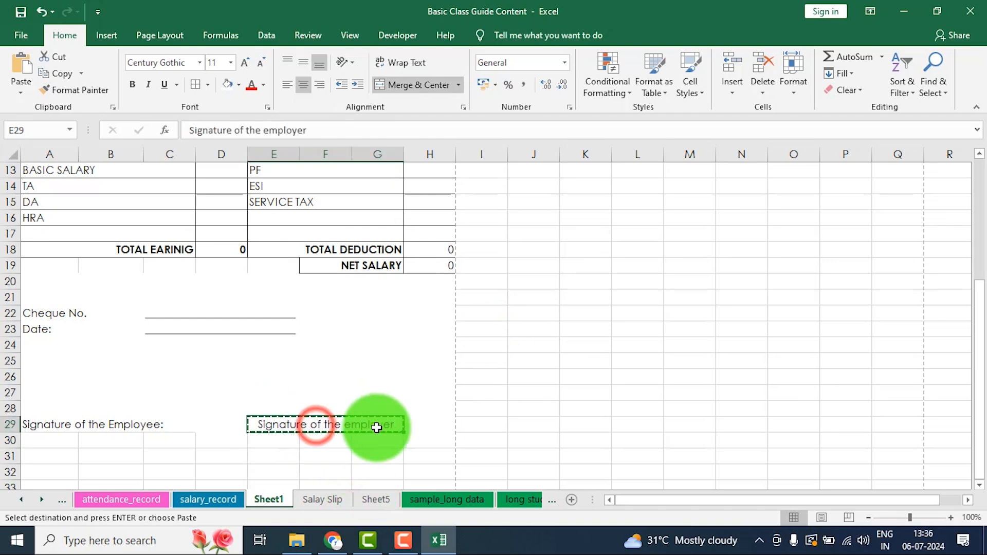
- Unmerge E29:G29 holding the employer signature label, and merge and center F29:H29 instead
left_click(413, 83)
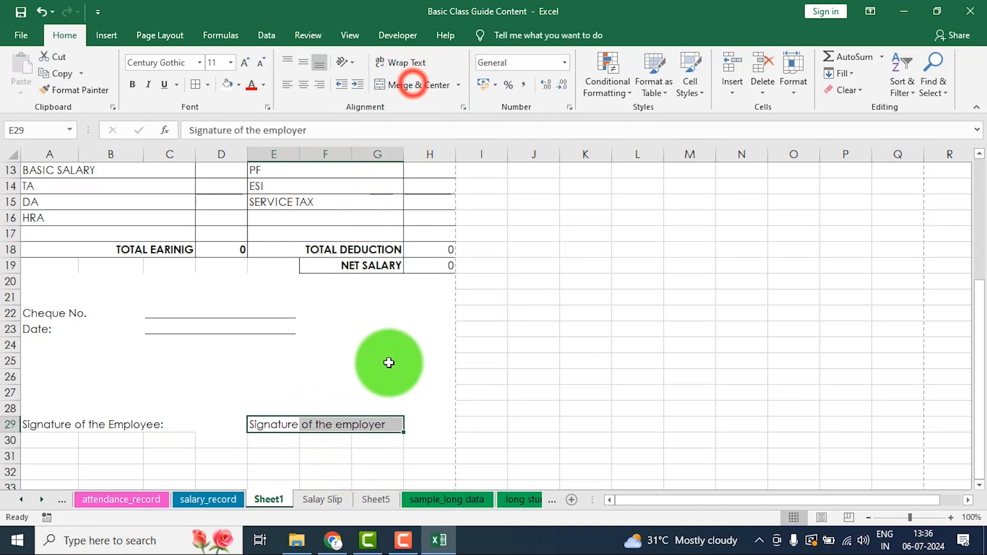
left_click(365, 453)
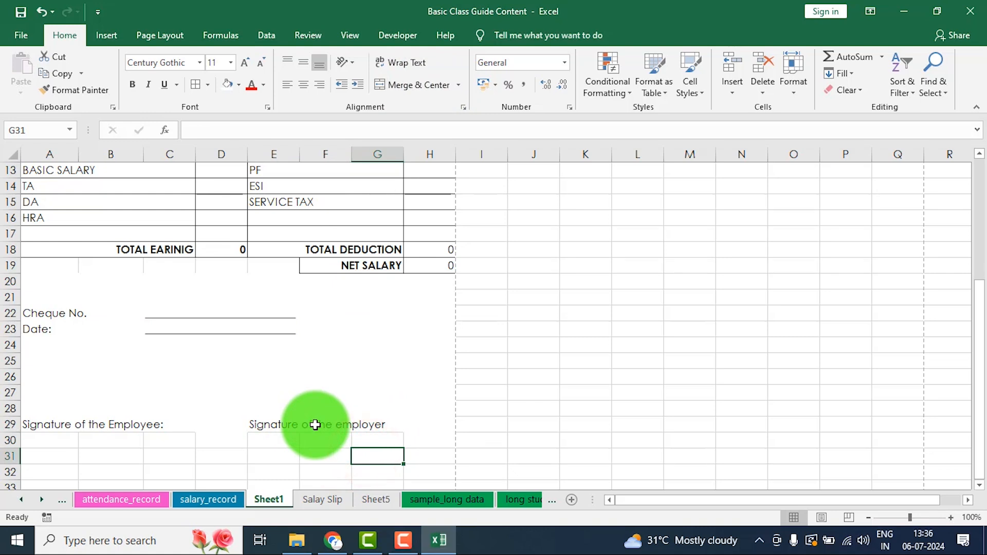
left_click_drag(315, 425, 427, 424)
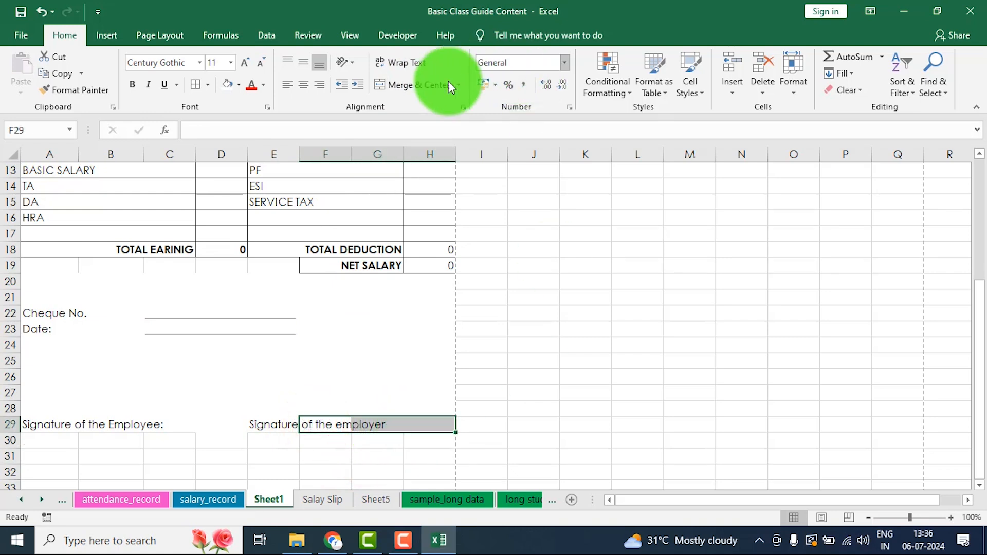
left_click(424, 85)
- Try to move the unmerged employer signature label from E29 directly onto merged cell F29
left_click(270, 428)
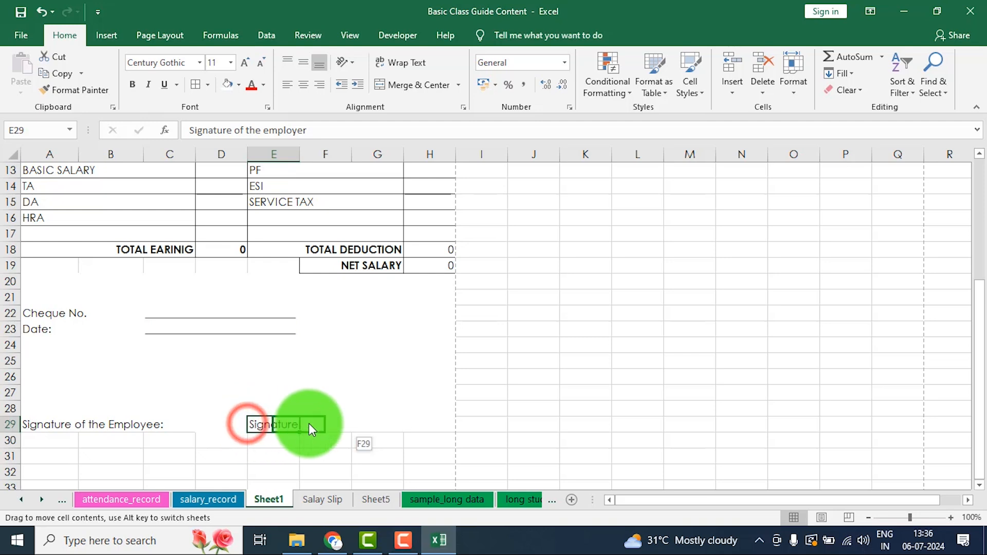
left_click_drag(310, 427, 317, 422)
left_click(498, 324)
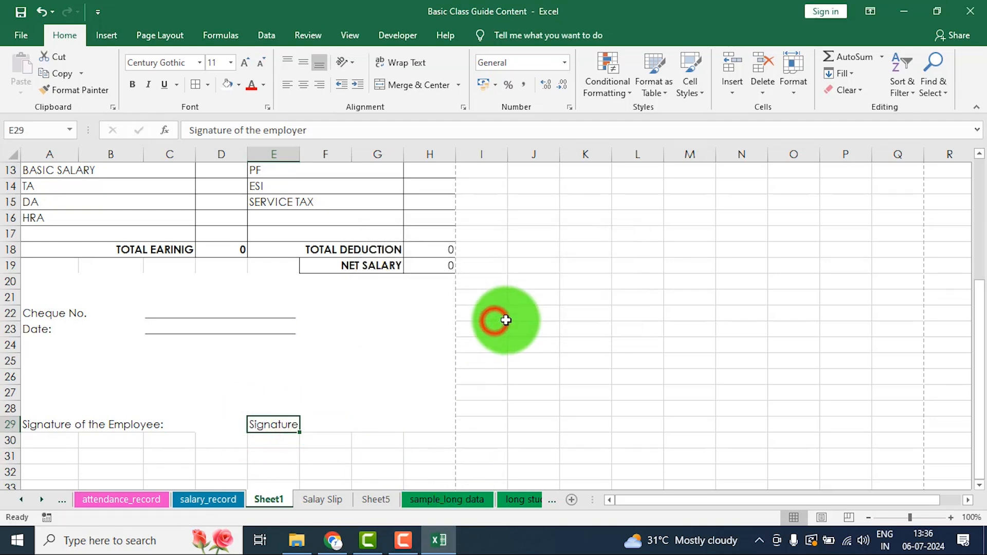
- Cut the Signature of the employer label from E29 and paste it into F29, allowing the merged cells to unmerge
left_click(264, 423)
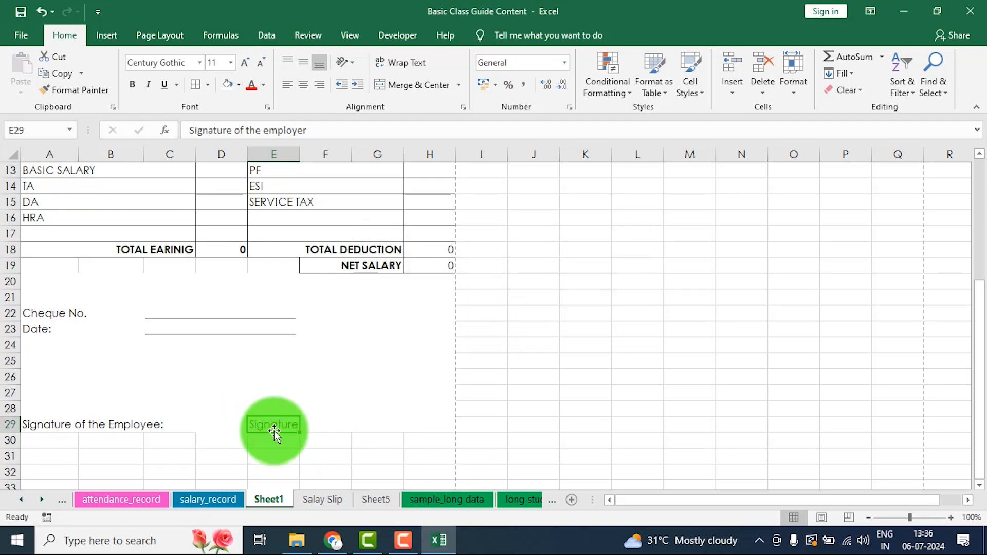
key("ctrl+c")
left_click(323, 422)
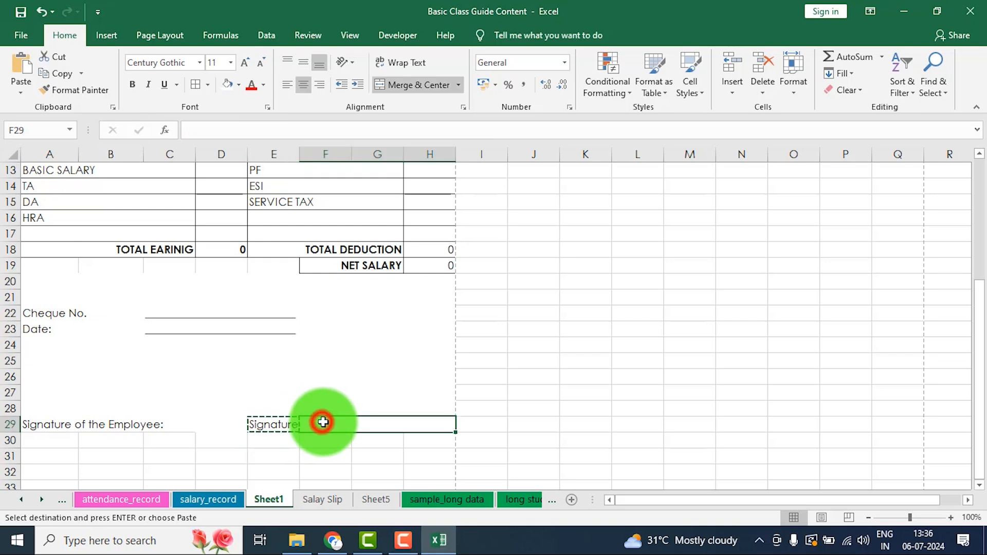
key("ctrl+v")
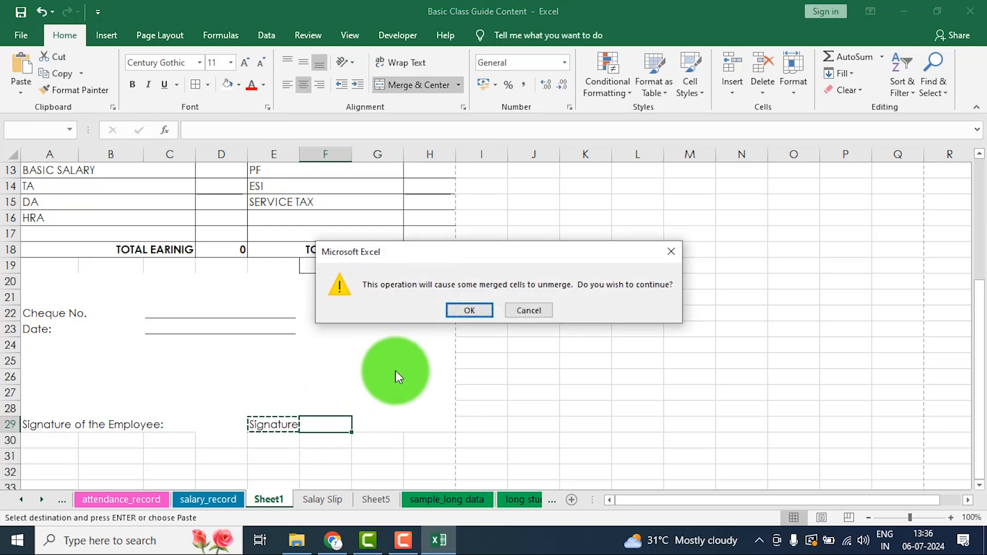
left_click(482, 310)
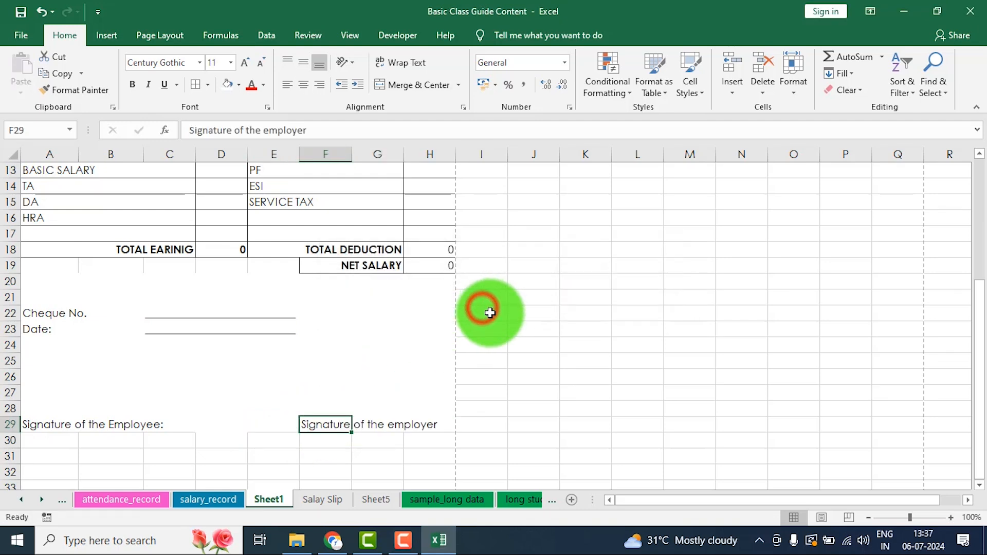
left_click(368, 453)
- Merge and center A28:C28 and enter a line of underscores there above the employee signature label
left_click(84, 406)
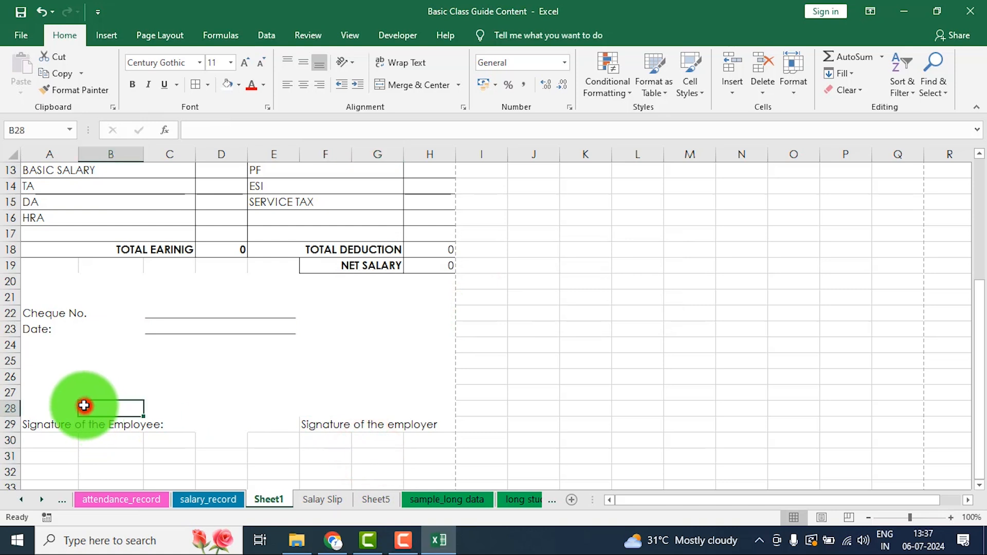
left_click_drag(22, 407, 151, 409)
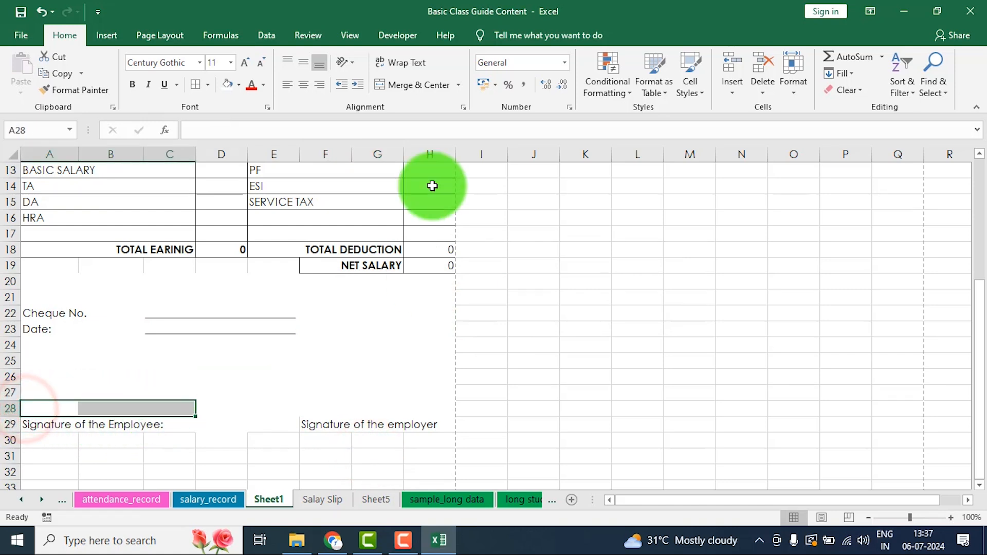
left_click(444, 85)
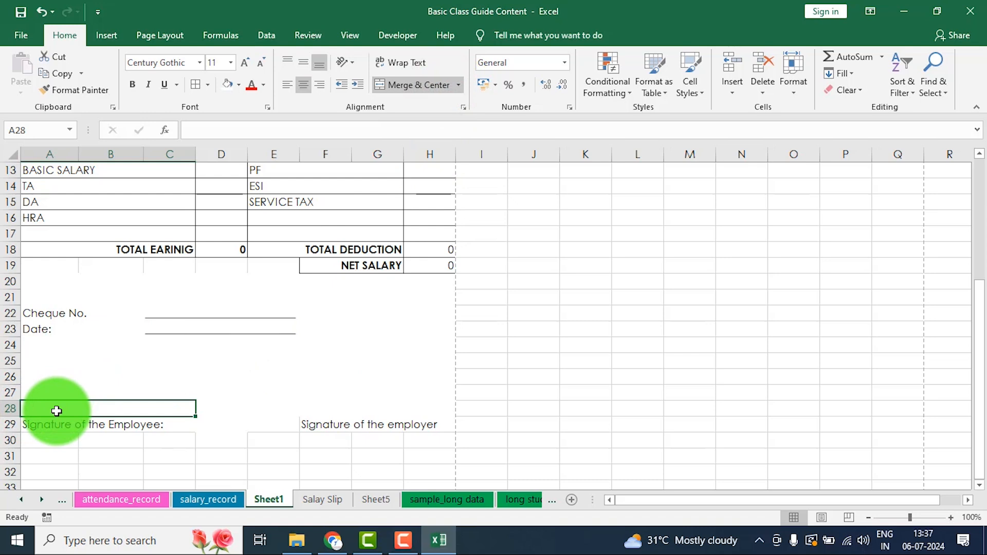
type("_")
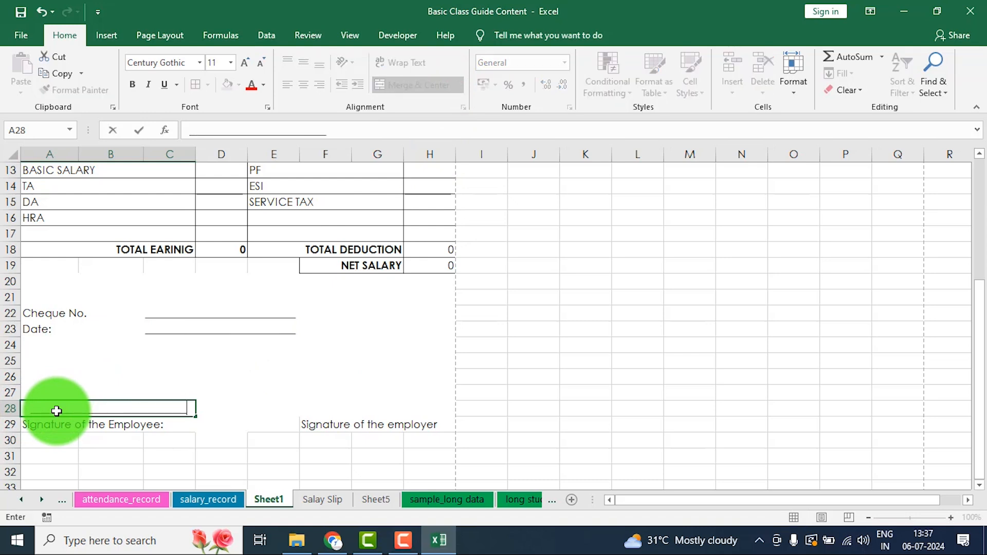
- Enter a line of underscores in F28 reaching across to column H above the employer signature label
left_click(346, 406)
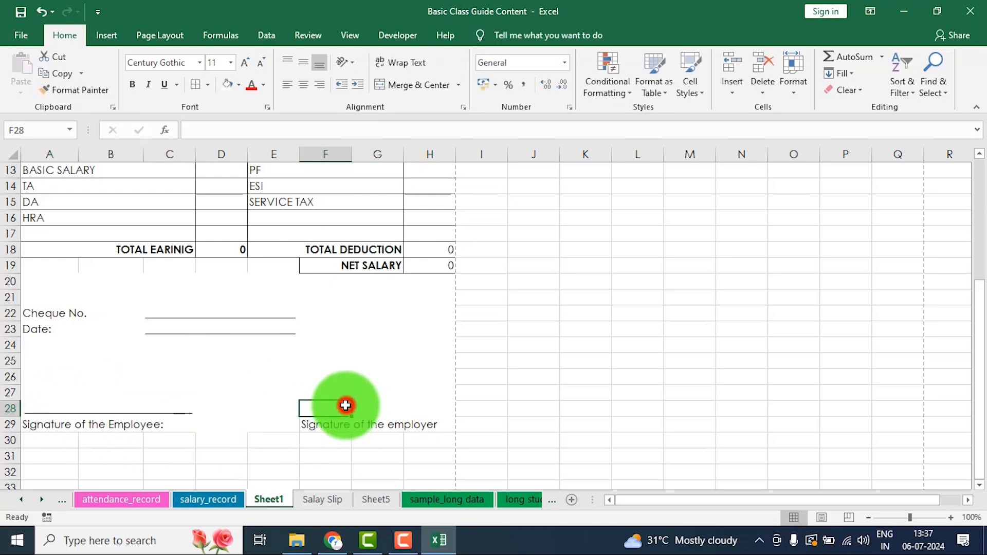
left_click_drag(306, 408, 427, 409)
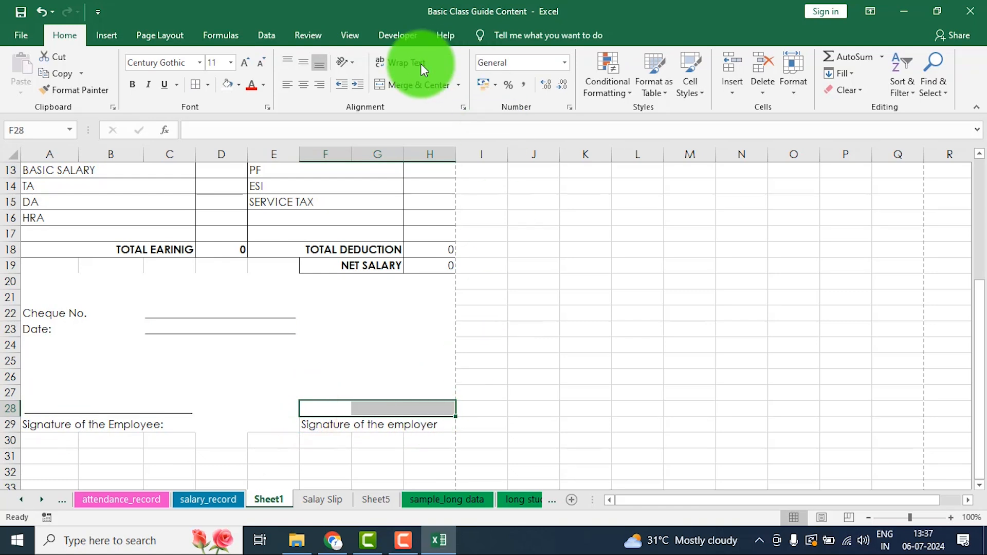
left_click(407, 94)
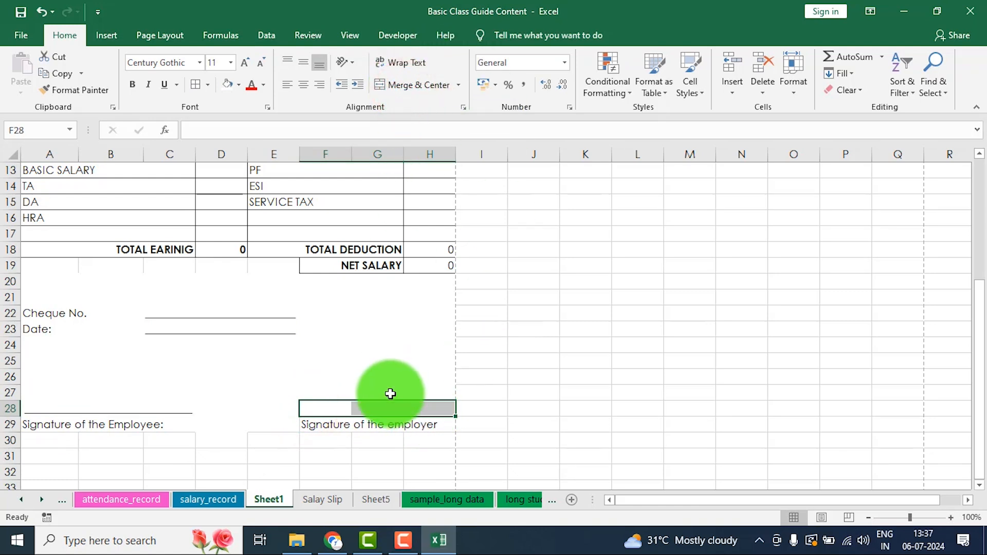
type("_")
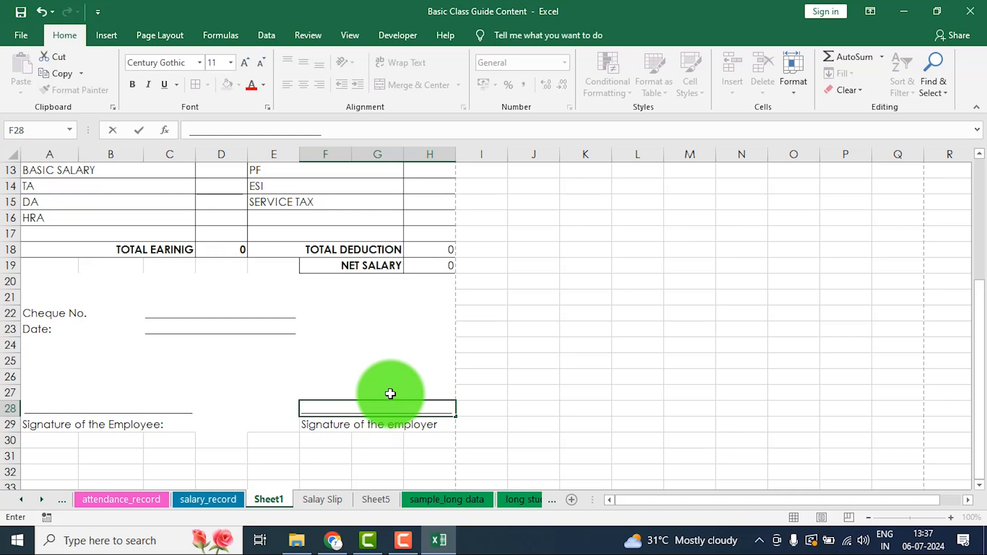
left_click(341, 381)
- Fill A19:E19, the blank cells beside NET SALARY, with white
scroll(410, 430, "up", 3)
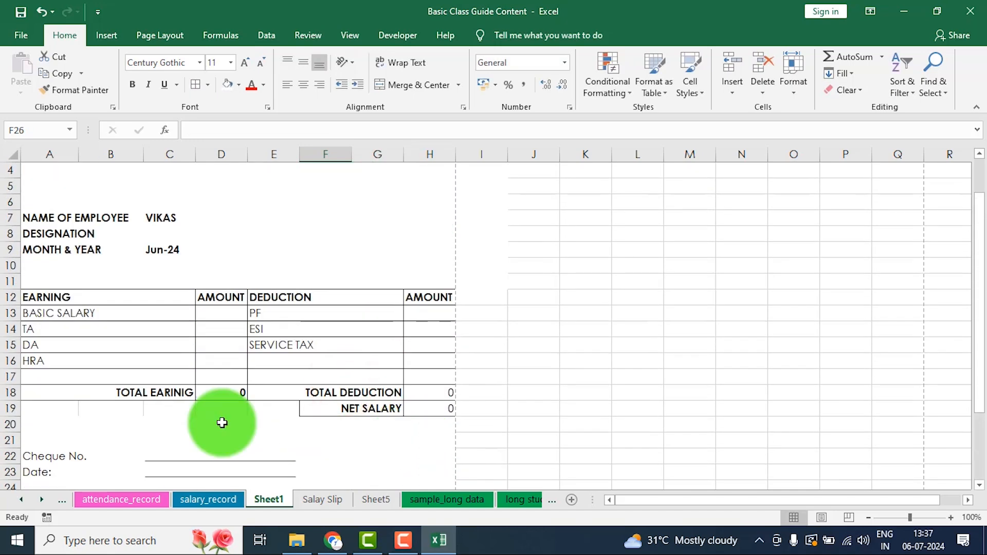
left_click_drag(42, 407, 281, 409)
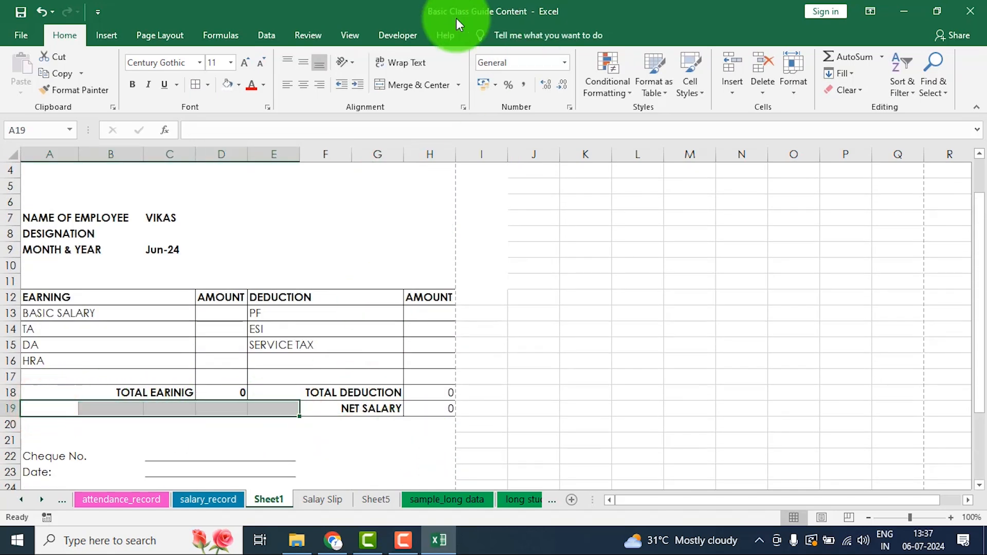
left_click(227, 84)
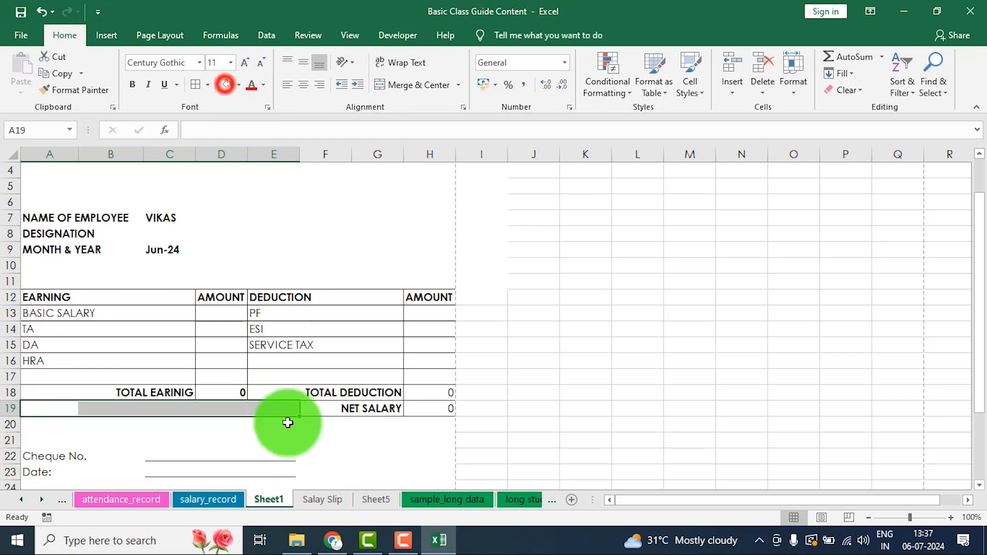
scroll(295, 435, "up", 1)
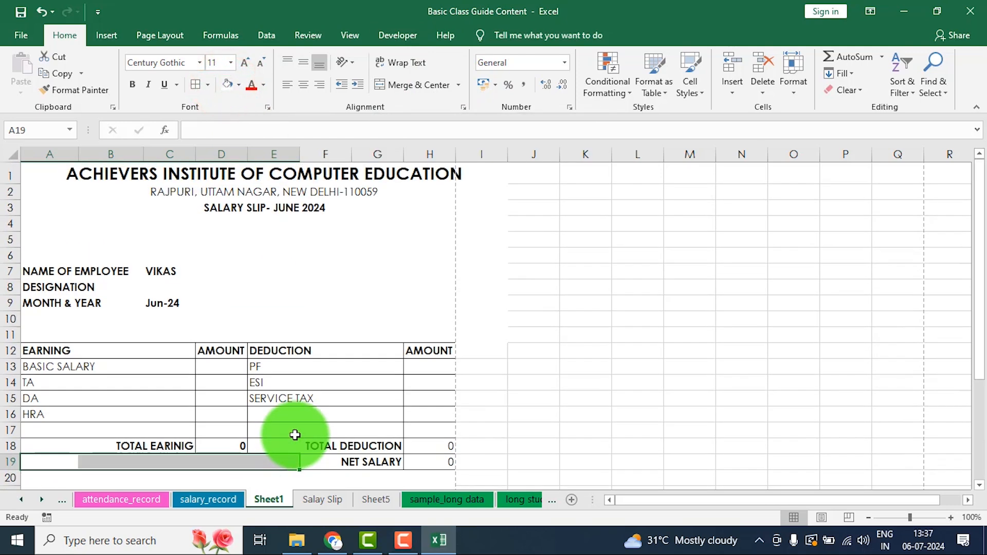
- Check the whole salary slip in the print preview, including the signature lines, and return to the sheet
key("ctrl+p")
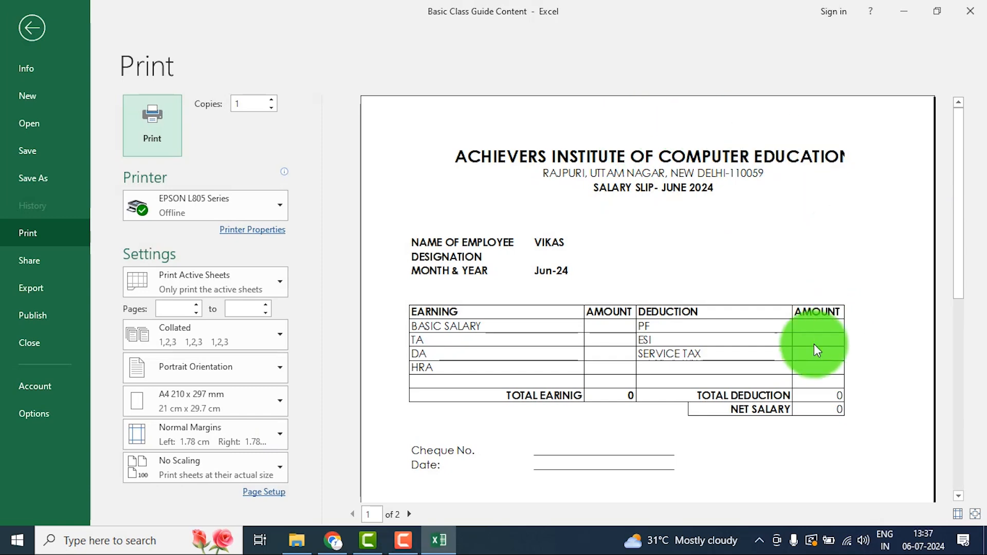
scroll(750, 347, "down", 5)
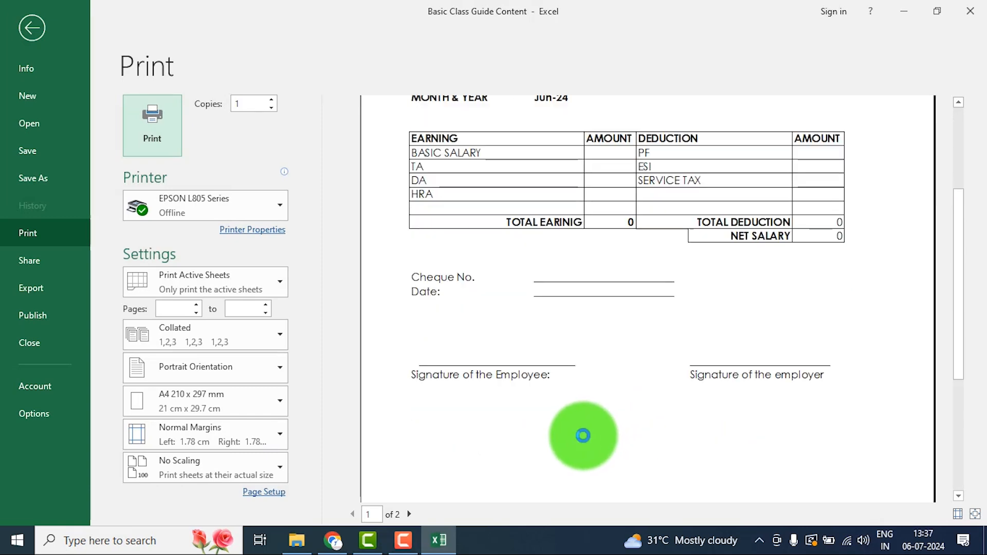
scroll(582, 433, "up", 1)
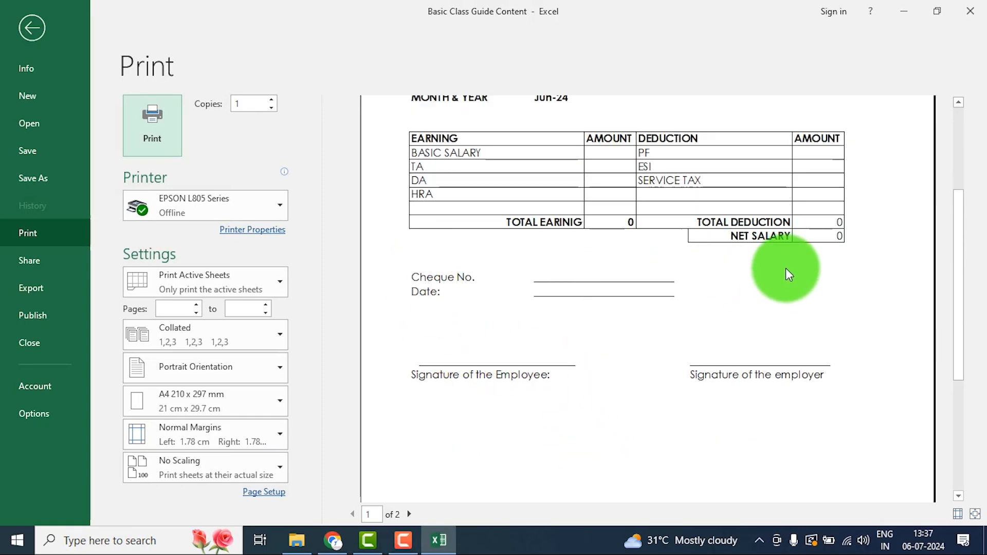
scroll(829, 340, "up", 4)
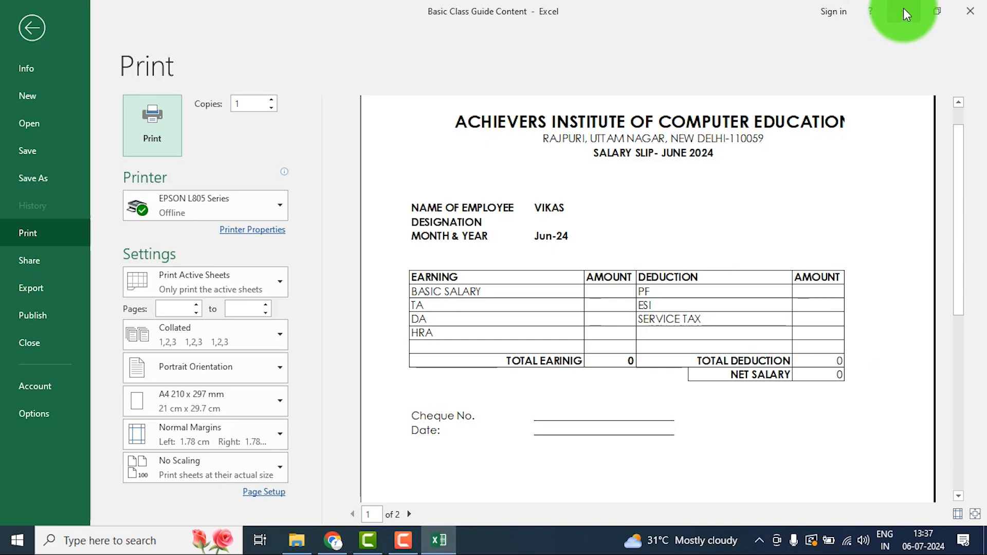
left_click(45, 29)
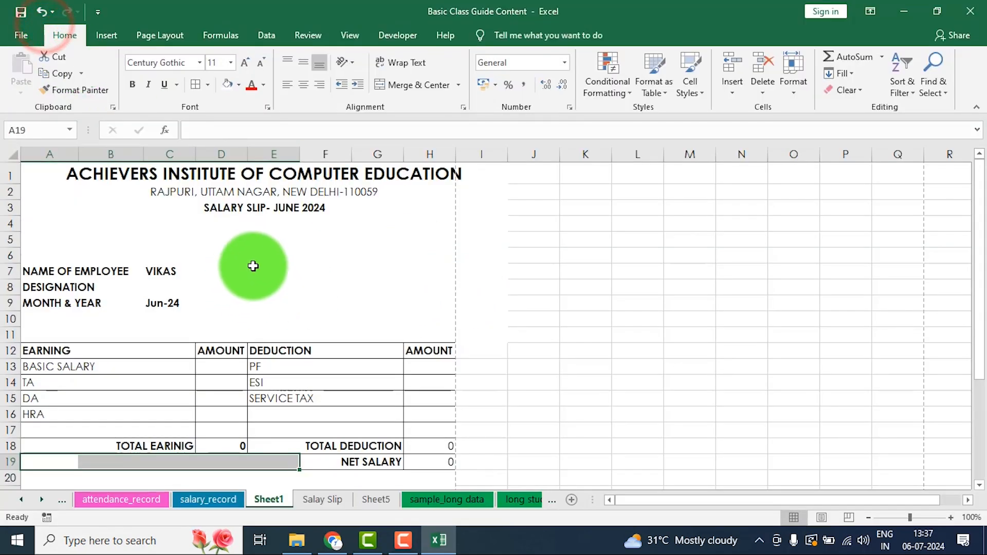
- Enter the labels BANK A/C in F7 and MODE OF P/A in F8 beside the employee details
left_click(278, 267)
left_click(324, 269)
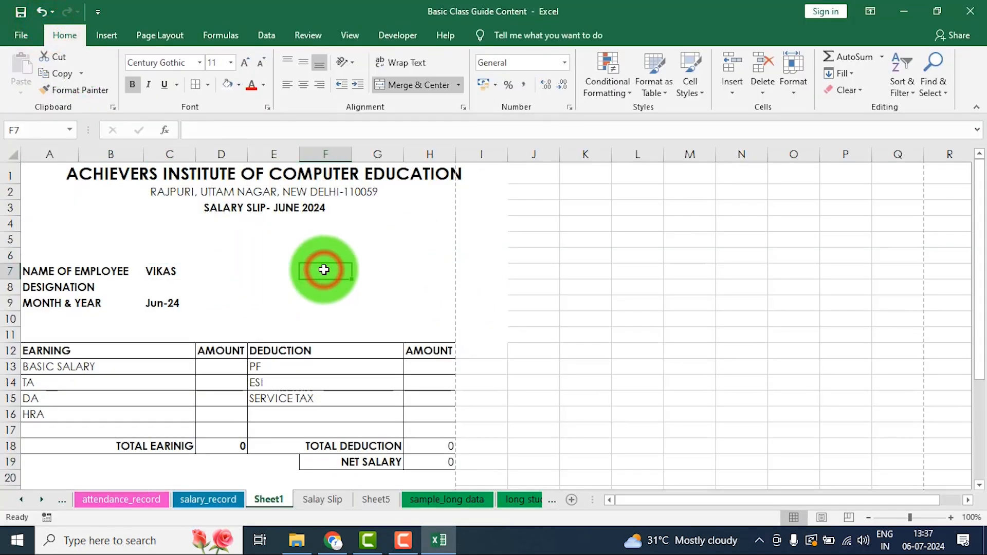
left_click(392, 269)
left_click(331, 272)
left_click(325, 288)
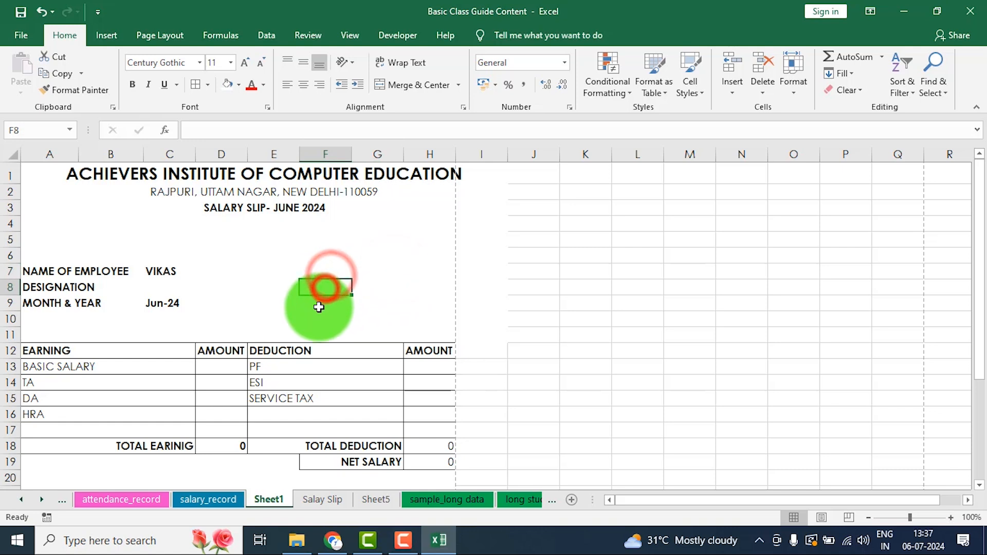
left_click(319, 307)
left_click(316, 272)
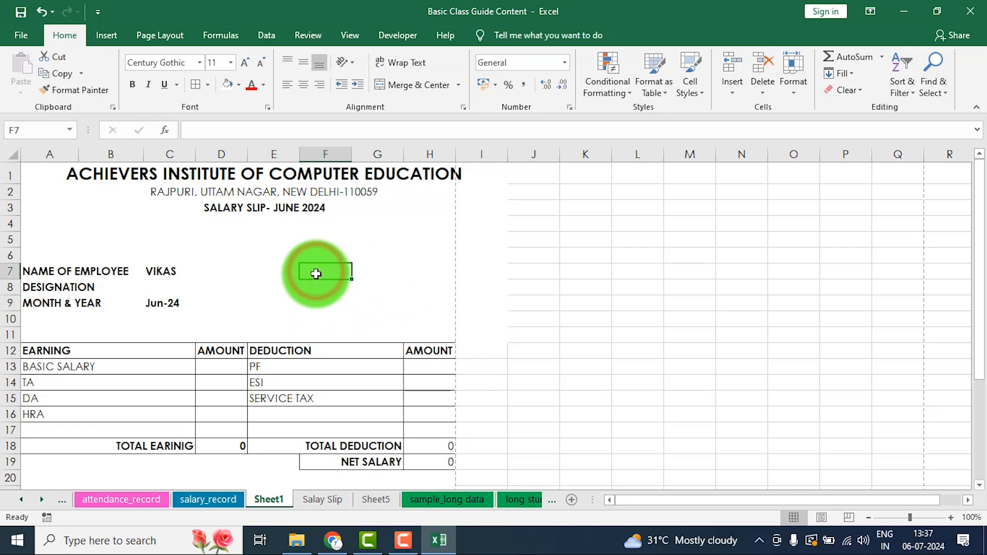
type("BANK A")
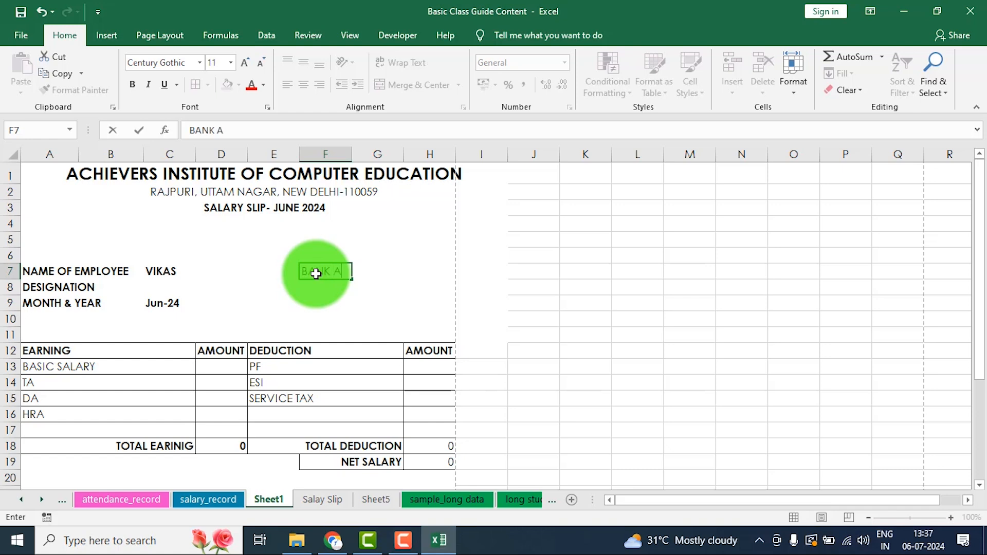
type("/C")
key("Return")
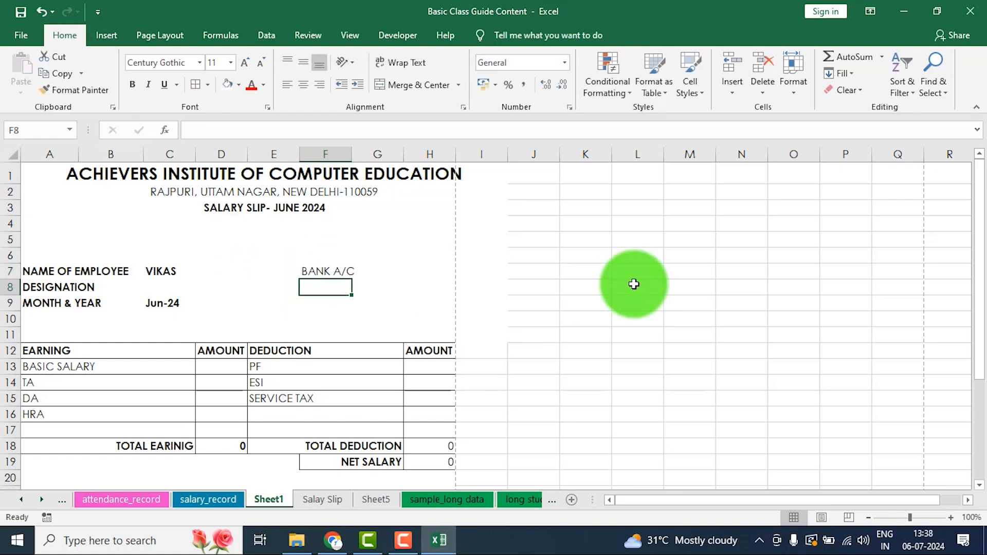
type("MODE OF P/A")
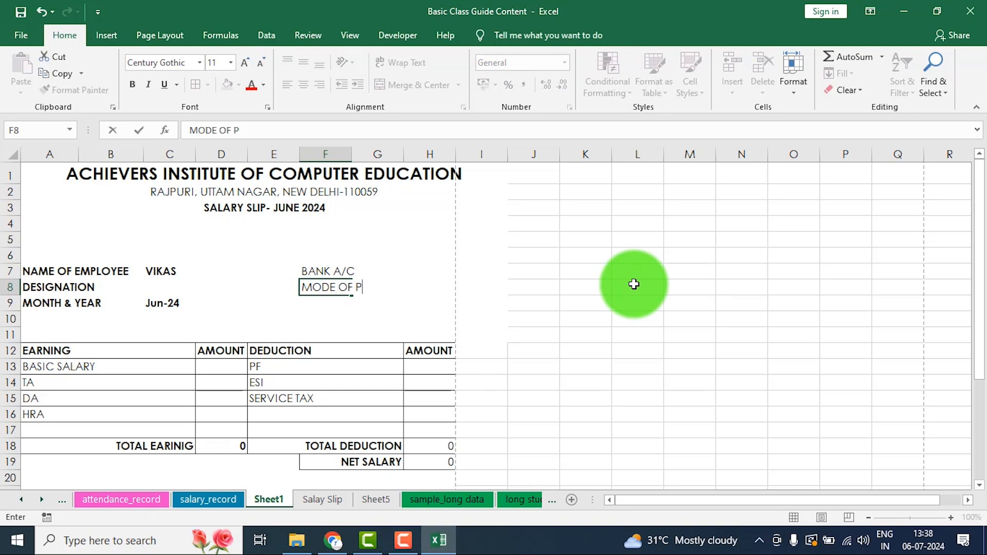
left_click(382, 316)
- Try to move the BANK A/C and MODE OF P/A labels from F7:F8 to E7:E8
left_click(396, 268)
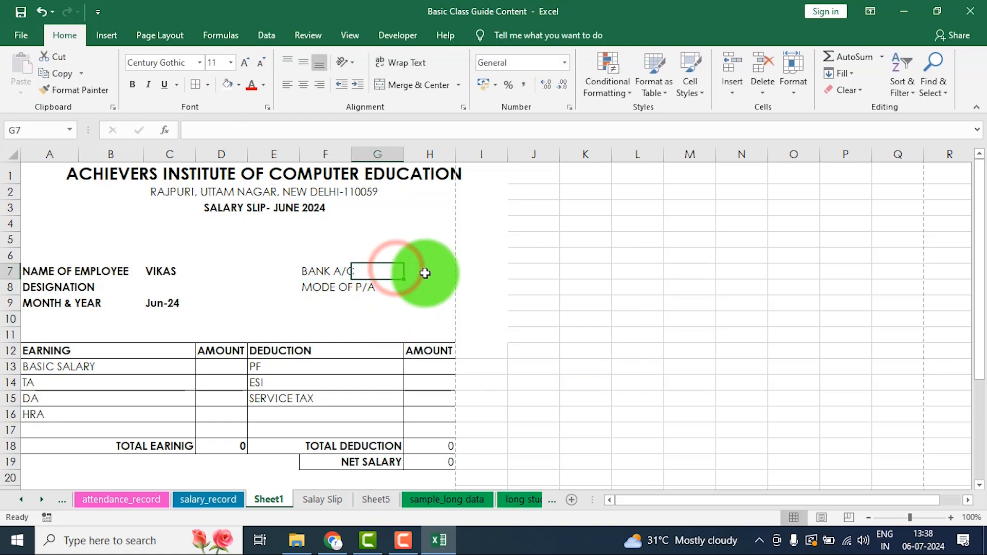
left_click(414, 272)
left_click(397, 270)
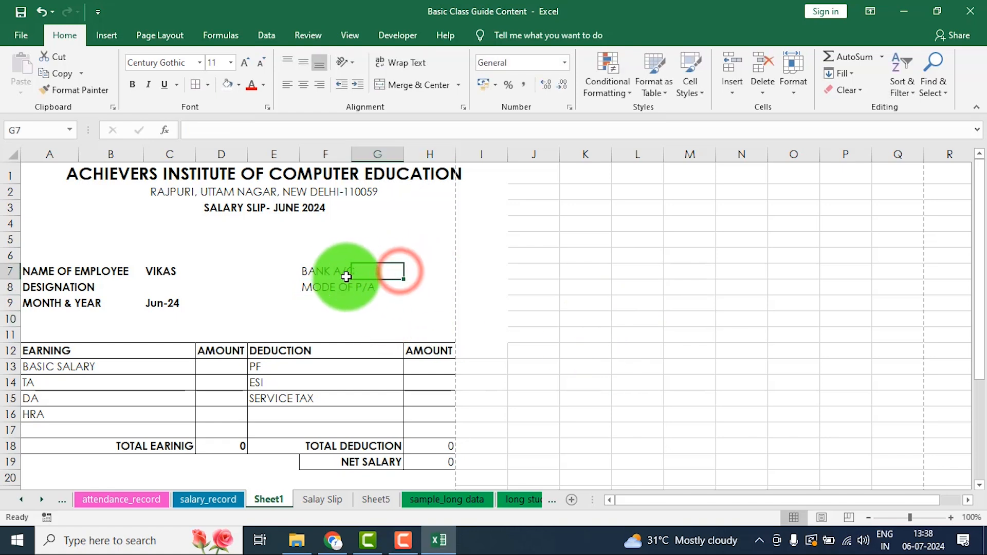
left_click(330, 270)
left_click_drag(330, 271, 308, 302)
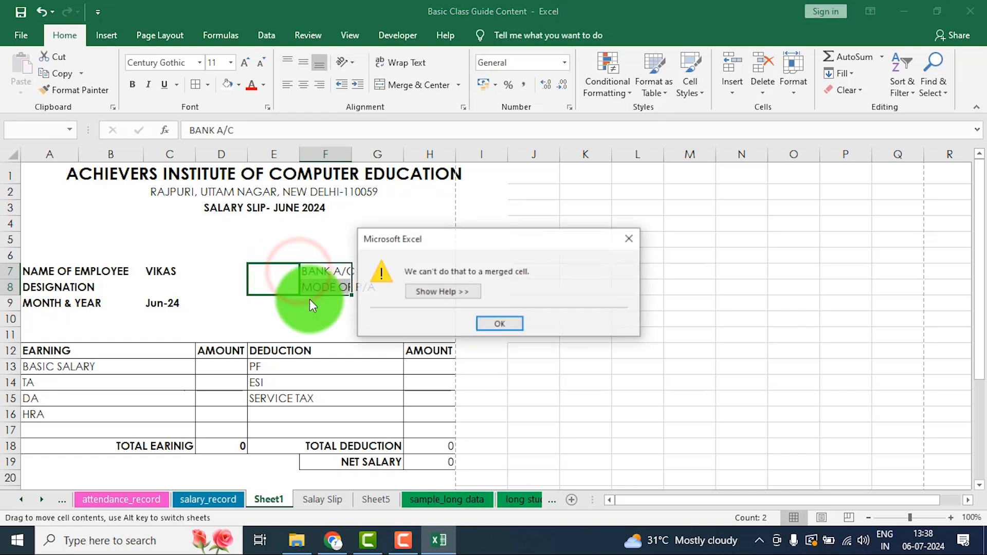
left_click(498, 322)
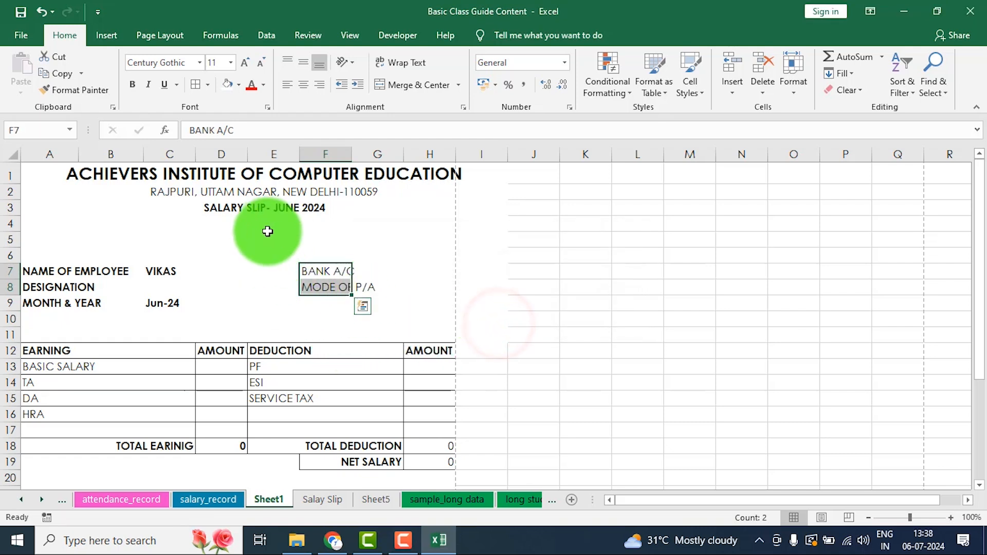
- Remove the fill colour from the employee details area A5:H11
left_click_drag(33, 234, 430, 331)
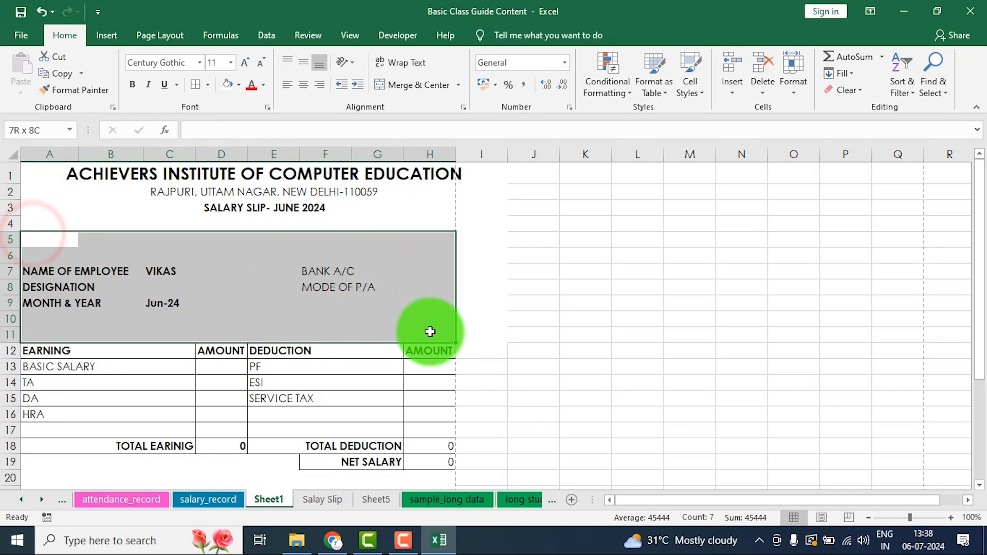
left_click(239, 85)
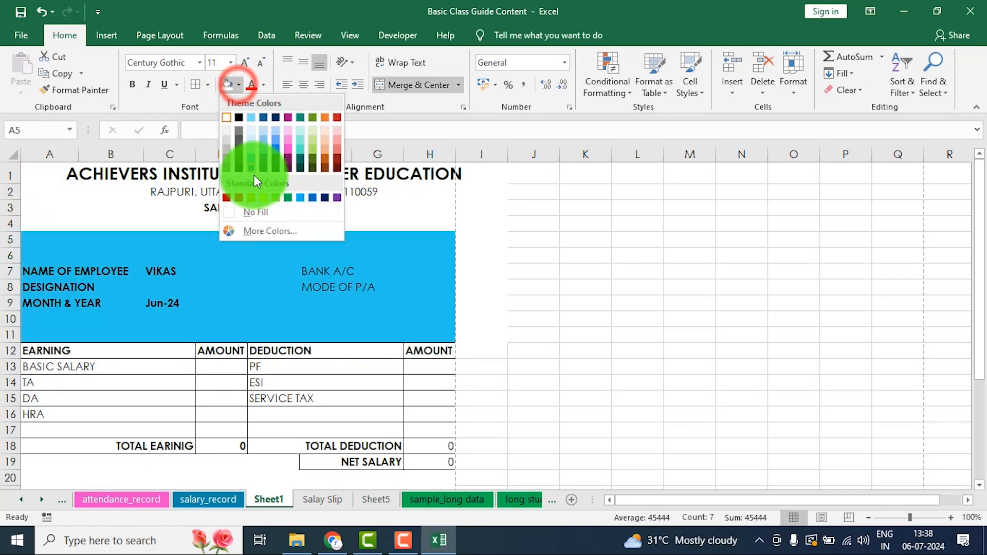
left_click(255, 213)
- Unmerge the employee detail value cells in C7:E9
left_click(259, 305)
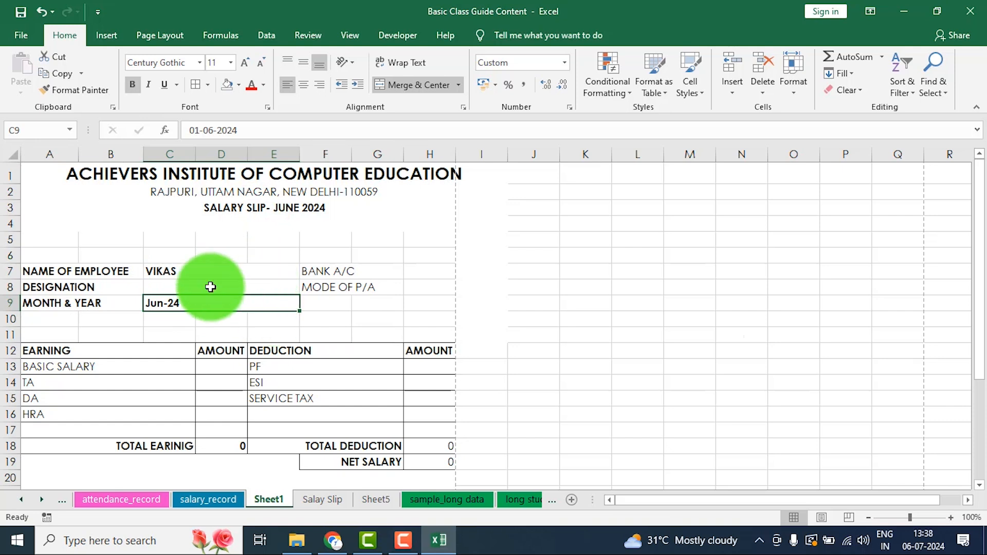
left_click_drag(164, 271, 174, 305)
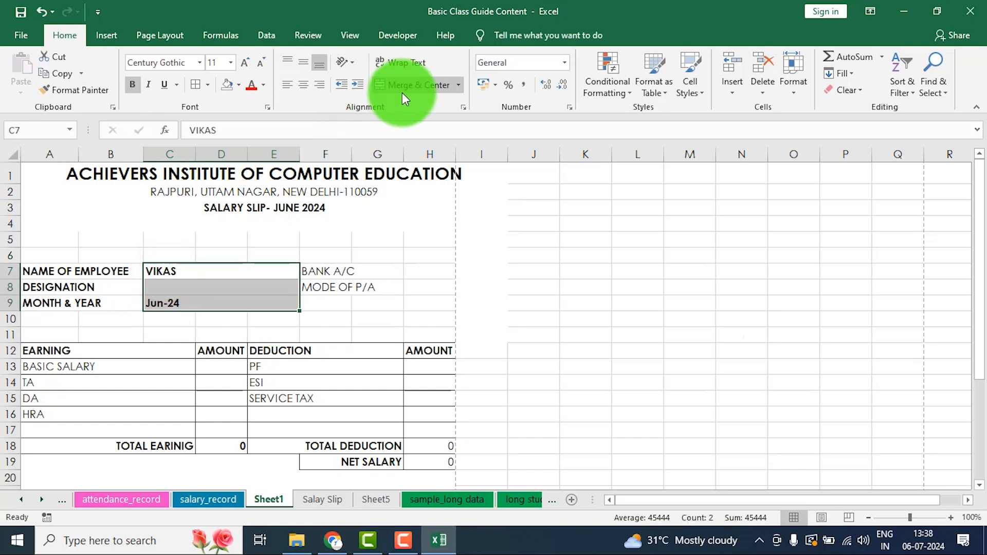
left_click(459, 85)
left_click(430, 152)
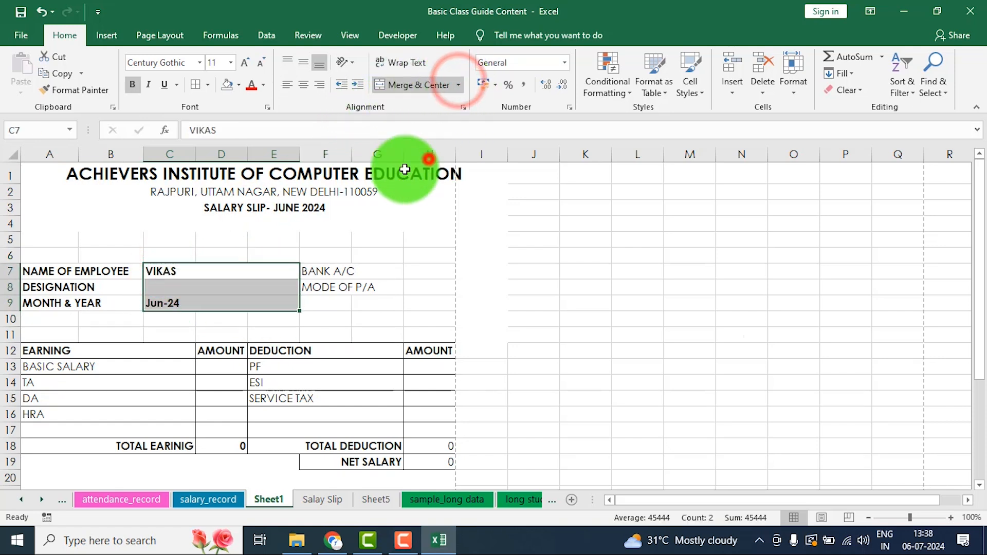
left_click(206, 315)
- Merge C7:D9 across so each employee detail value spans only columns C and D
left_click_drag(165, 275, 214, 307)
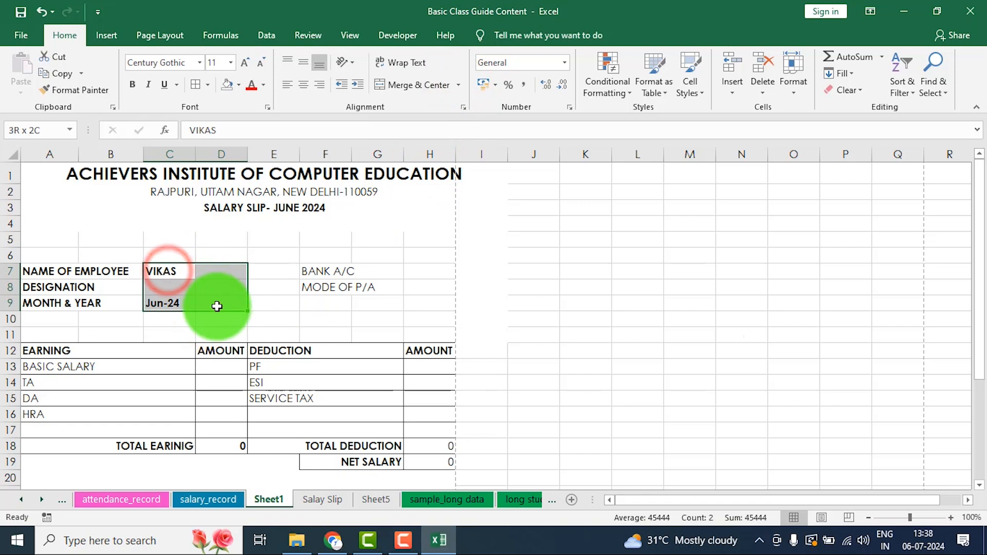
left_click(458, 85)
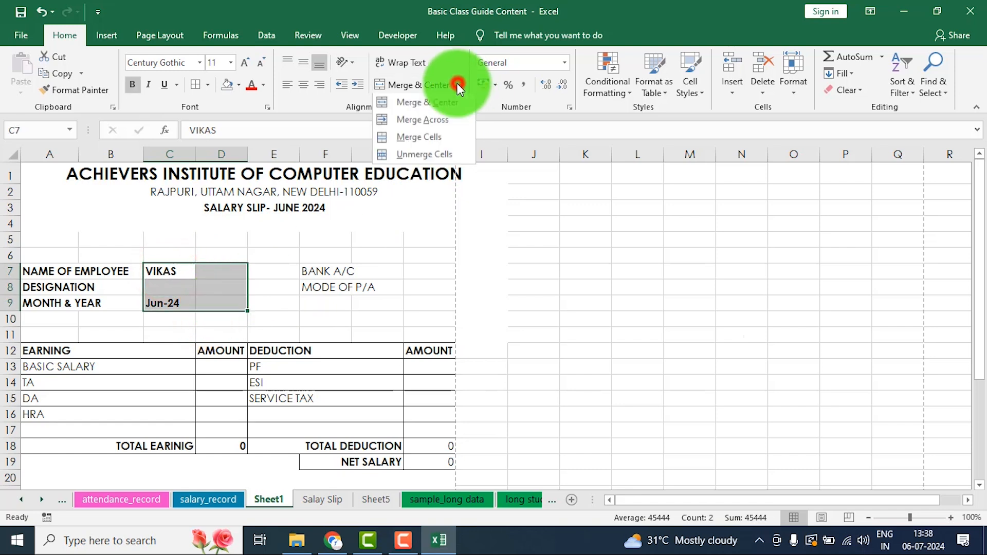
left_click(432, 124)
- Move the BANK A/C and MODE OF P/A labels from F7:F8 to E7:E8 and dismiss the clipboard warning
left_click(322, 314)
left_click_drag(326, 273, 377, 260)
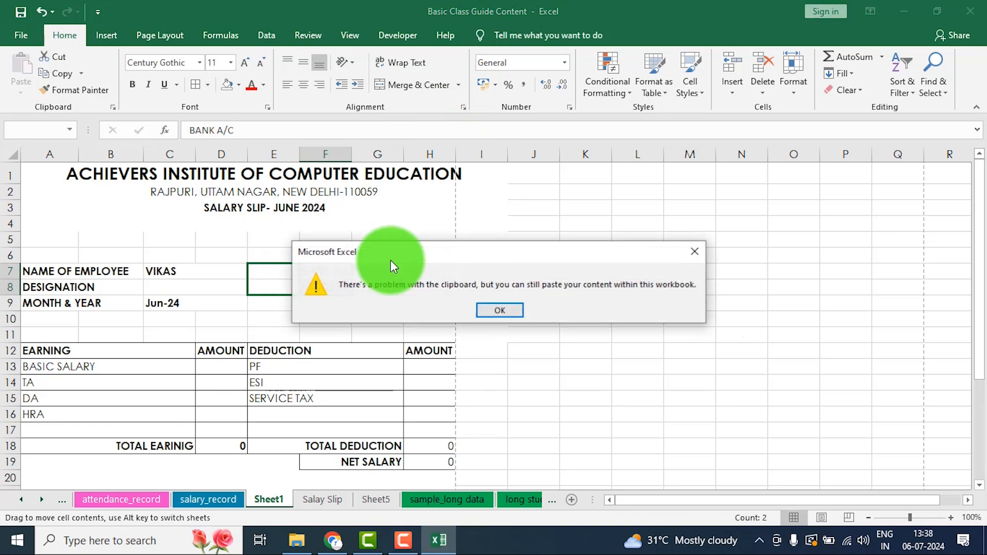
left_click(501, 313)
left_click(371, 301)
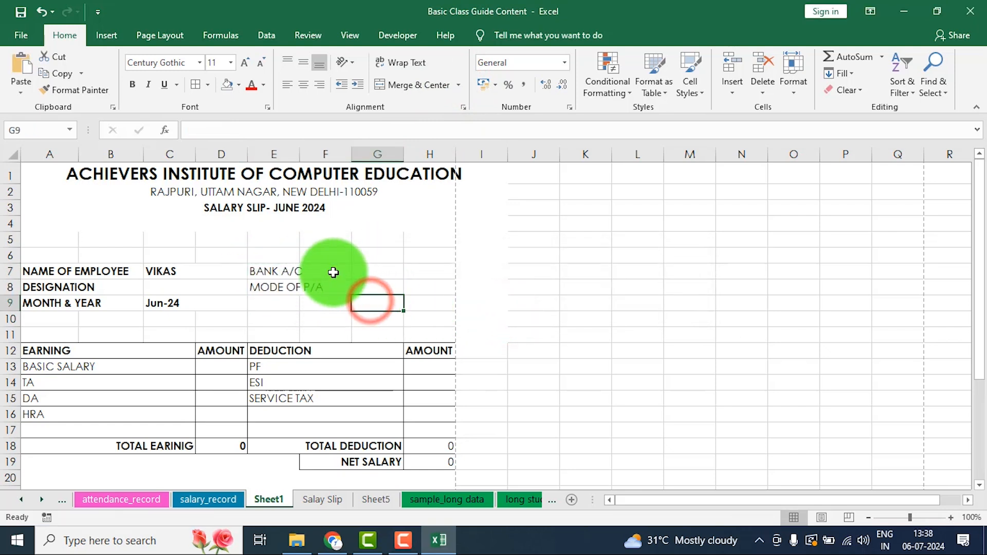
- Merge G7:H8 across so the bank account and payment mode values each span columns G and H
left_click(367, 274)
left_click_drag(405, 278, 419, 286)
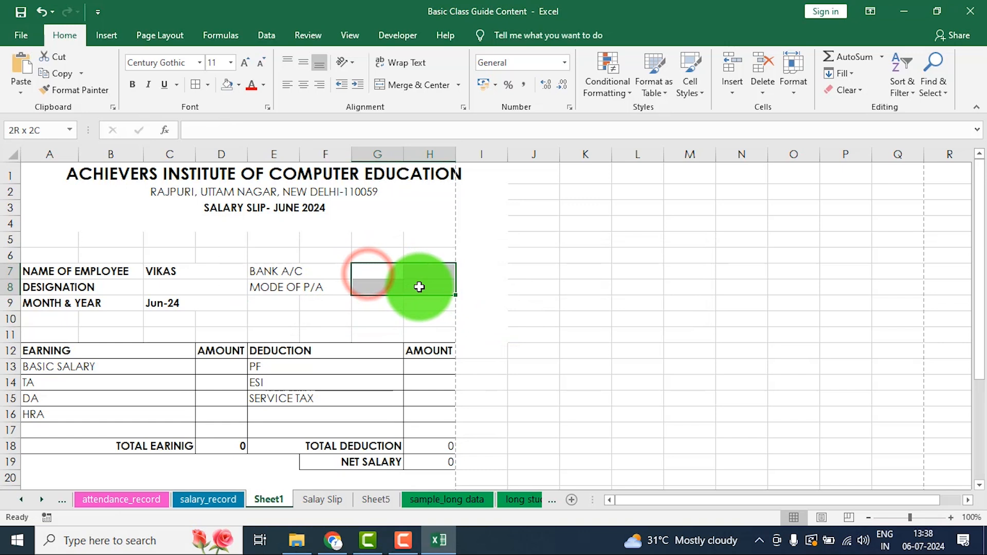
left_click(460, 84)
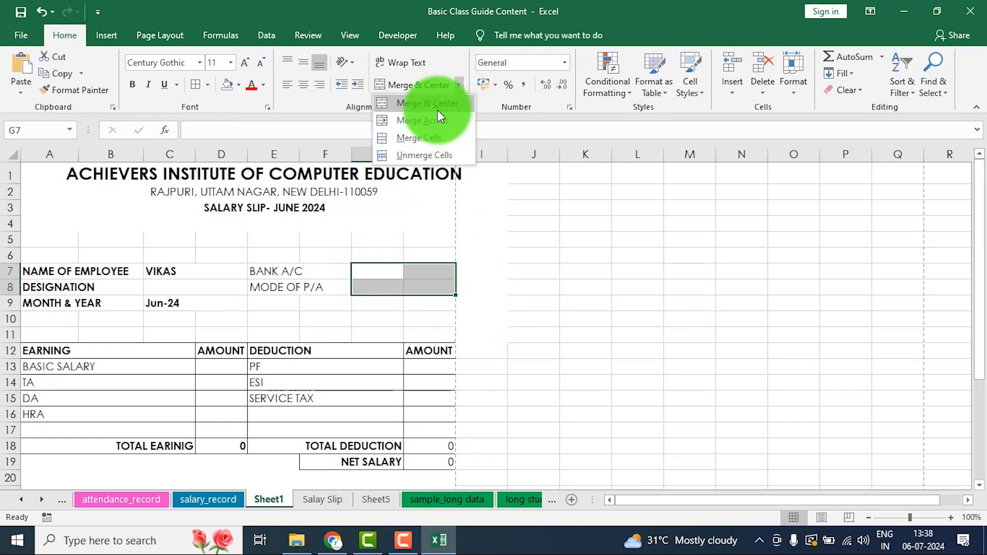
left_click(425, 121)
- Merge E7:F8 across so the BANK A/C and MODE OF P/A labels each span columns E and F
left_click_drag(352, 280, 282, 282)
left_click(459, 84)
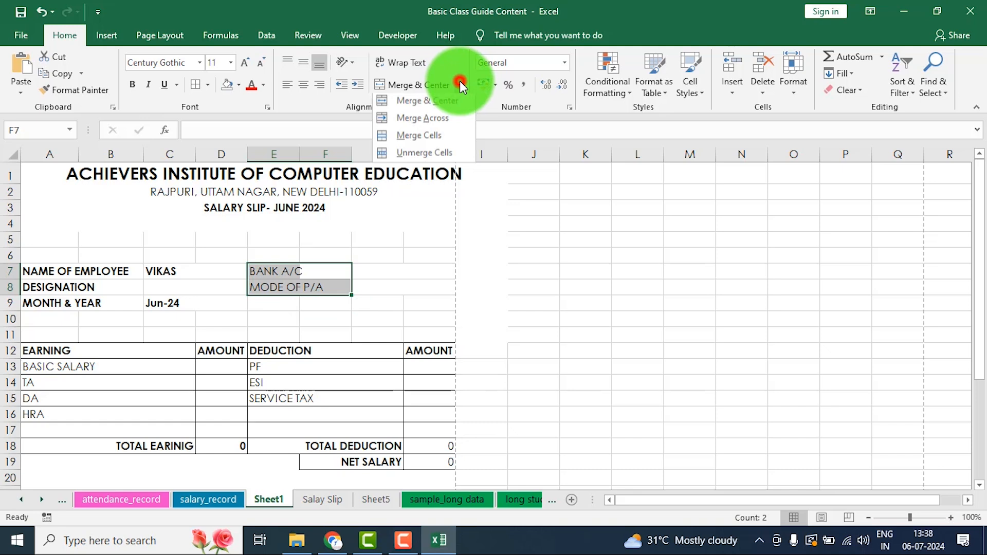
left_click(427, 123)
left_click(368, 293)
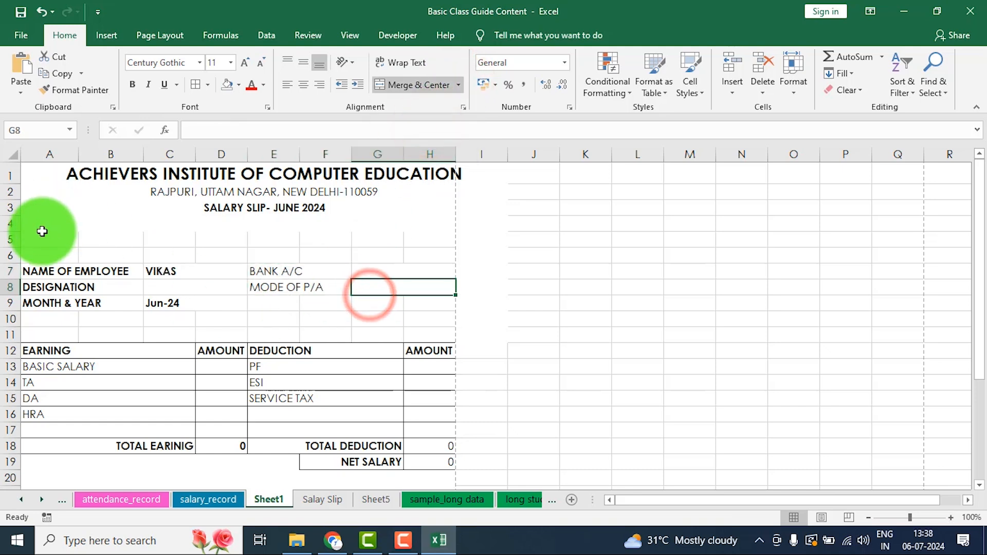
- Fill the employee details area A4:H11 with white to hide its gridlines
left_click_drag(41, 229, 416, 334)
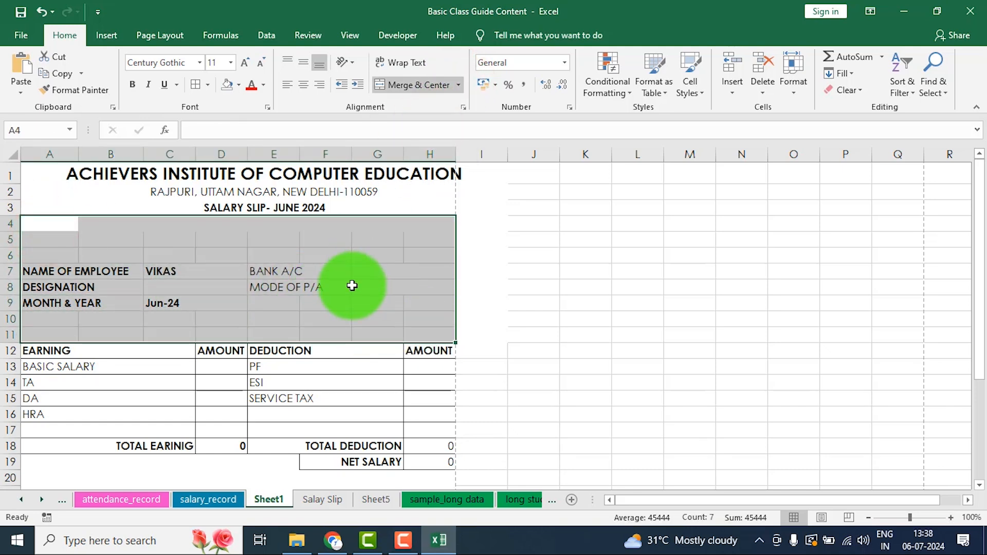
left_click(238, 84)
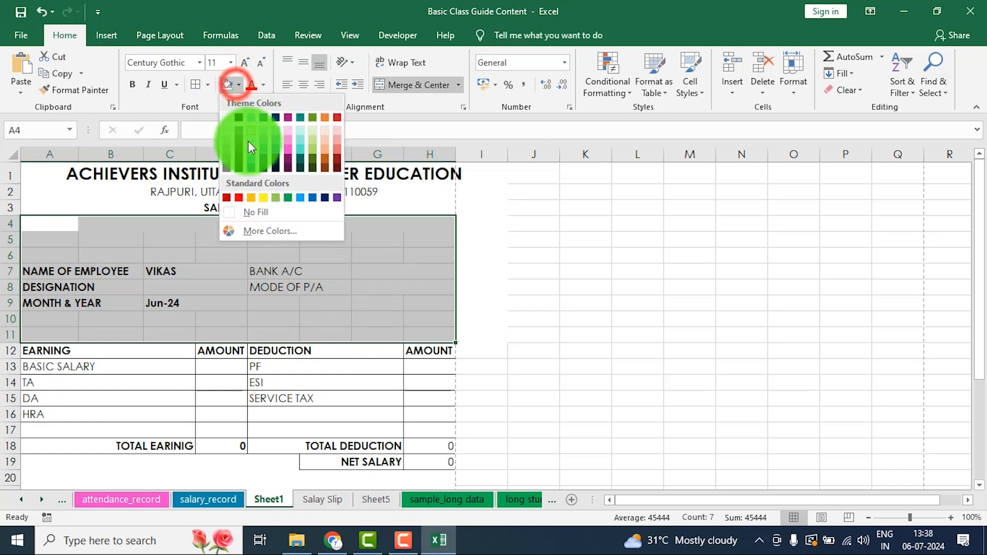
left_click(227, 118)
left_click(272, 271)
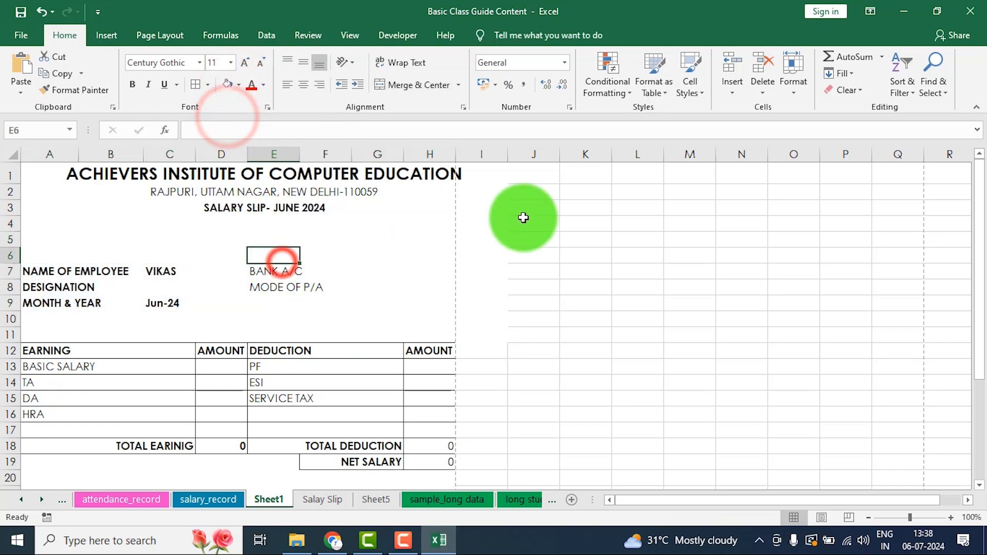
- Make the BANK A/C and MODE OF P/A labels in E7:E8 bold
left_click_drag(269, 280, 276, 285)
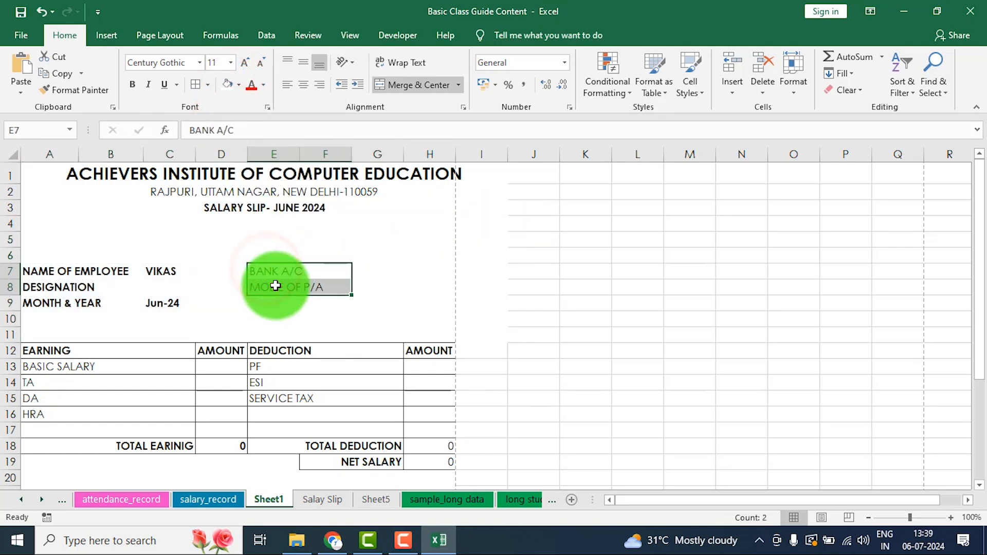
left_click(363, 315)
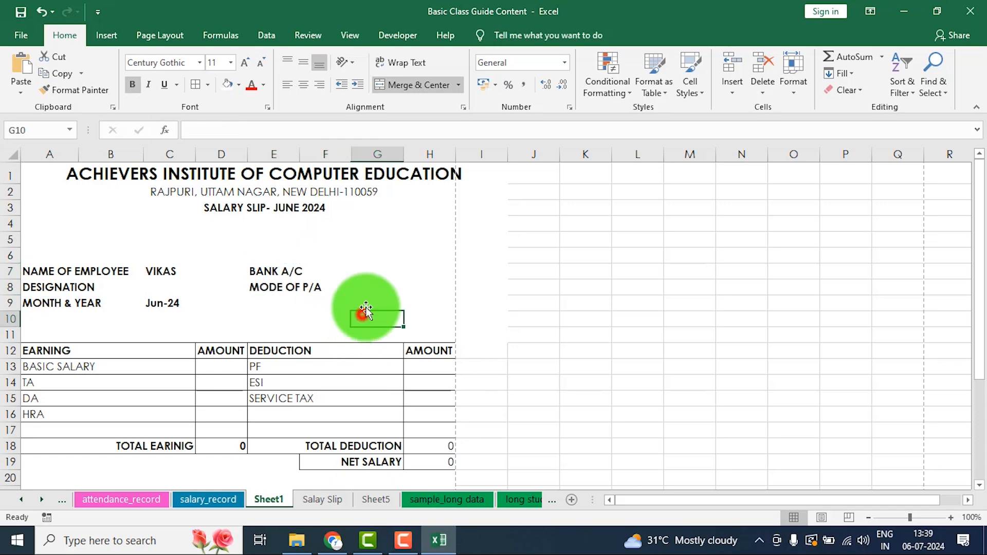
left_click(368, 270)
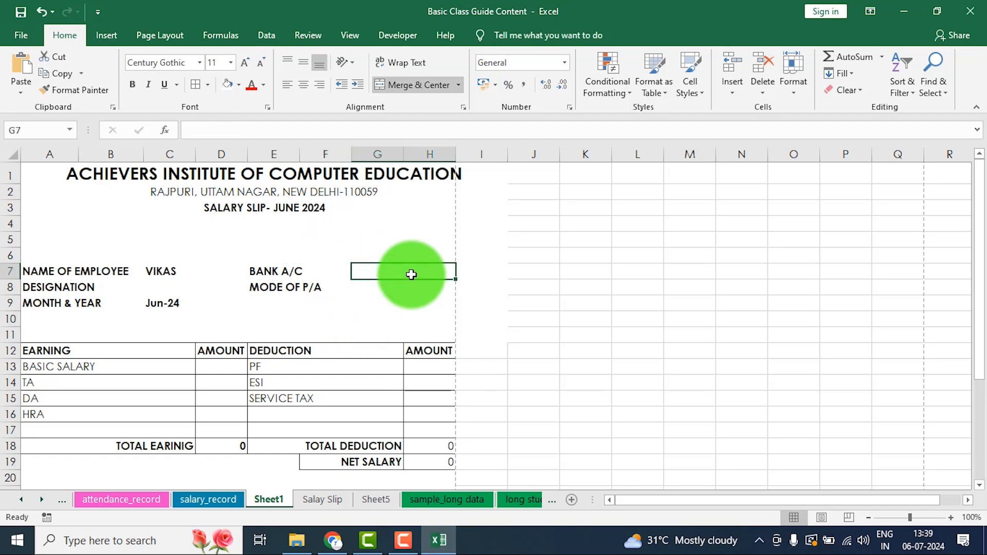
- Check the salary slip in print preview, then widen column H to give the institute title more room
key("ctrl+p")
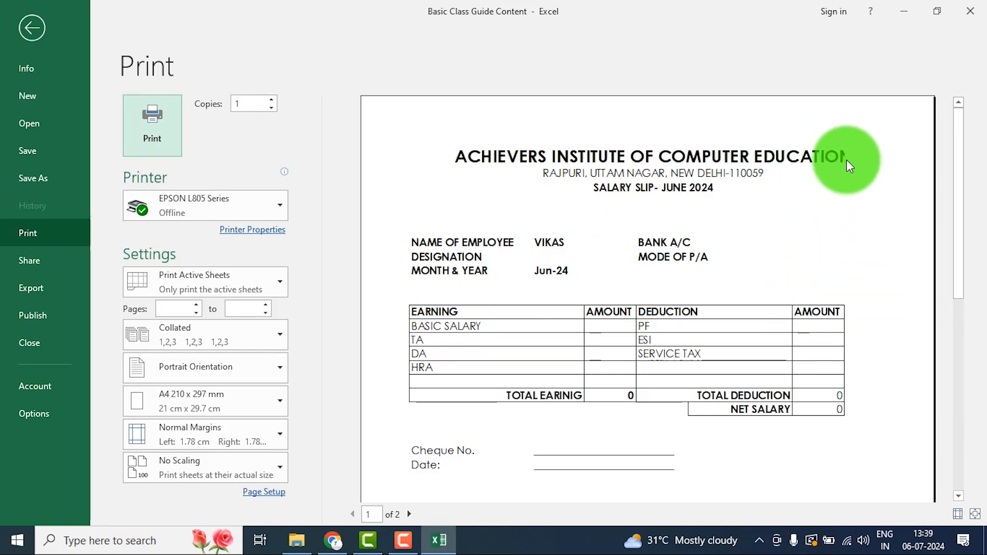
left_click(32, 29)
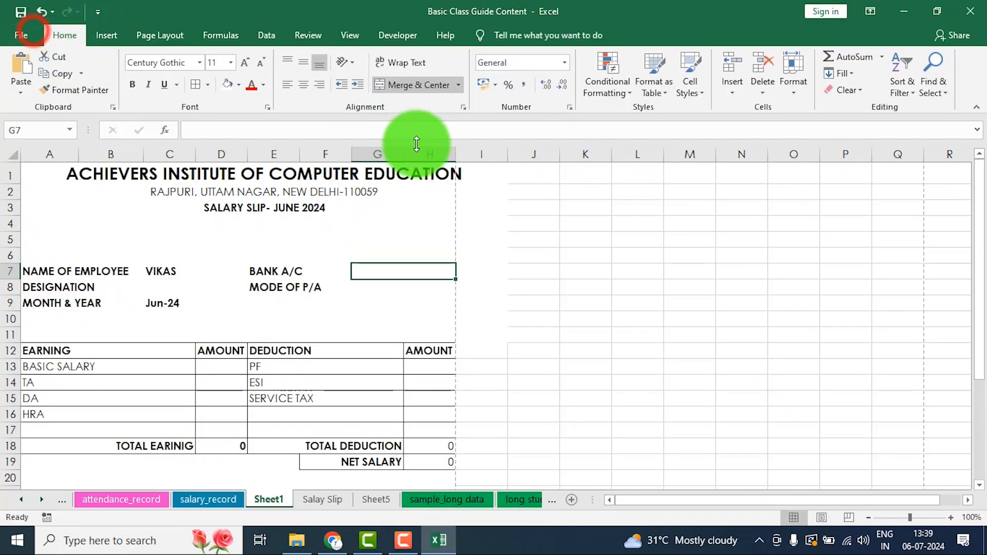
left_click_drag(457, 151, 475, 155)
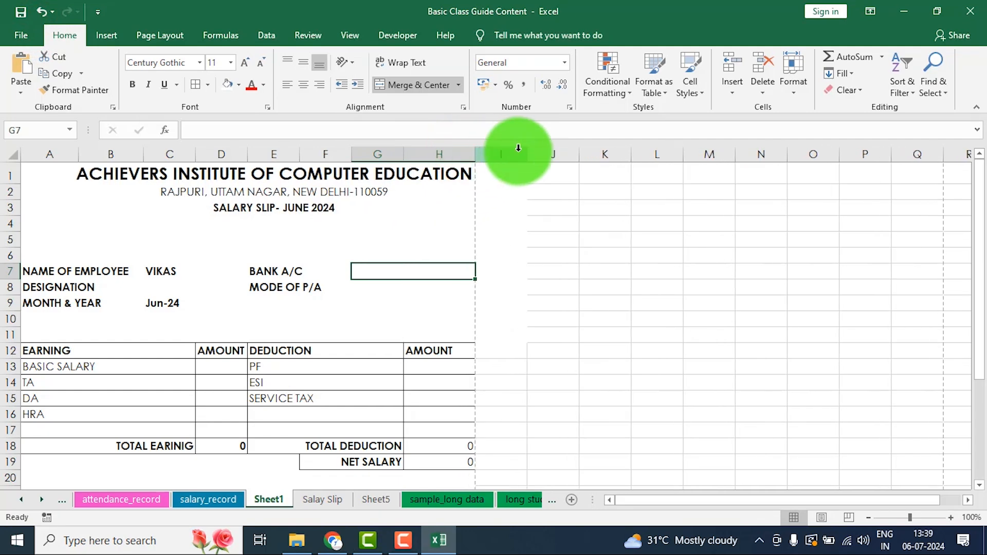
- Review the salary slip in print preview from the heading down to the signature lines, then return to the sheet
key("ctrl+p")
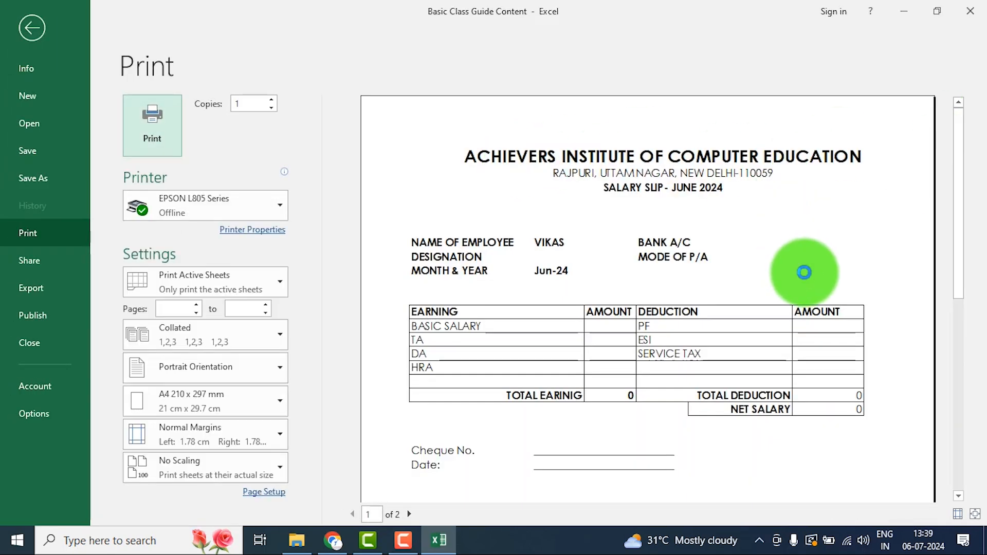
scroll(804, 273, "down", 5)
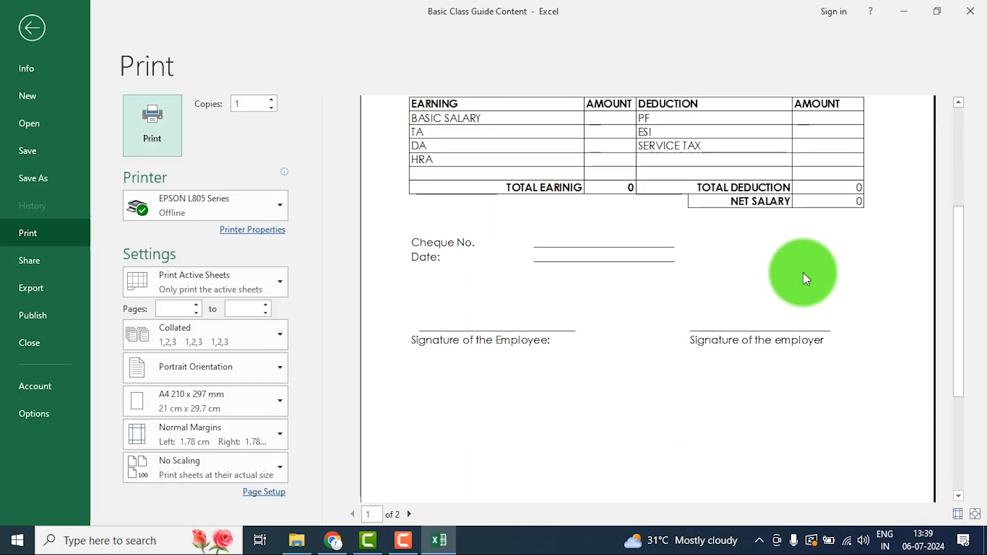
scroll(803, 272, "up", 5)
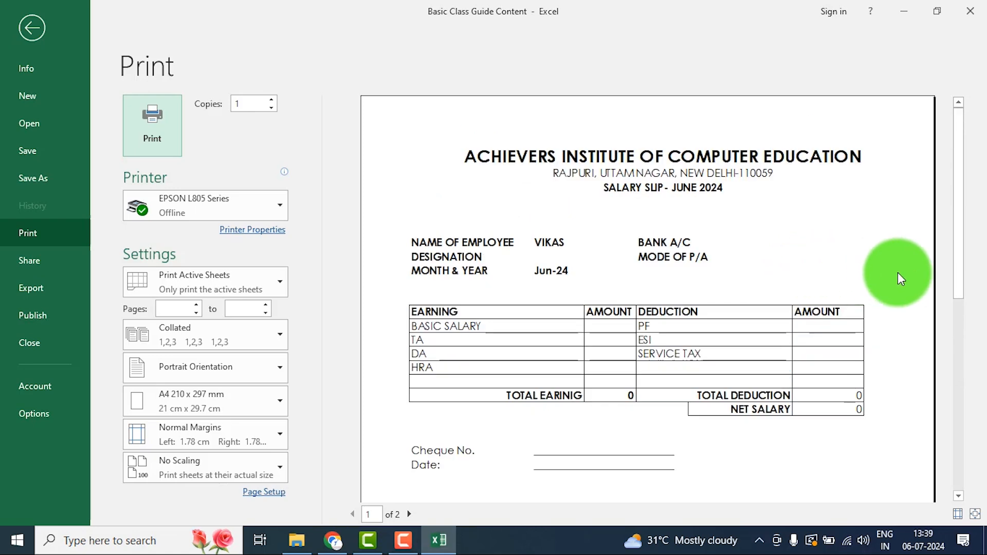
left_click(29, 30)
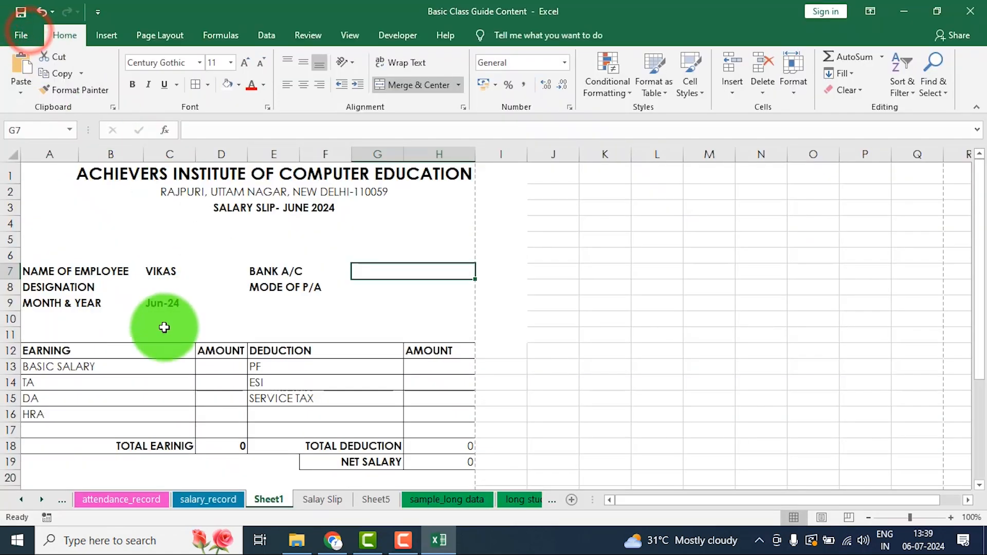
- Compare the salary_record sheet's earning and deduction columns with the slip on Sheet1 and look over the whole slip layout
left_click(223, 503)
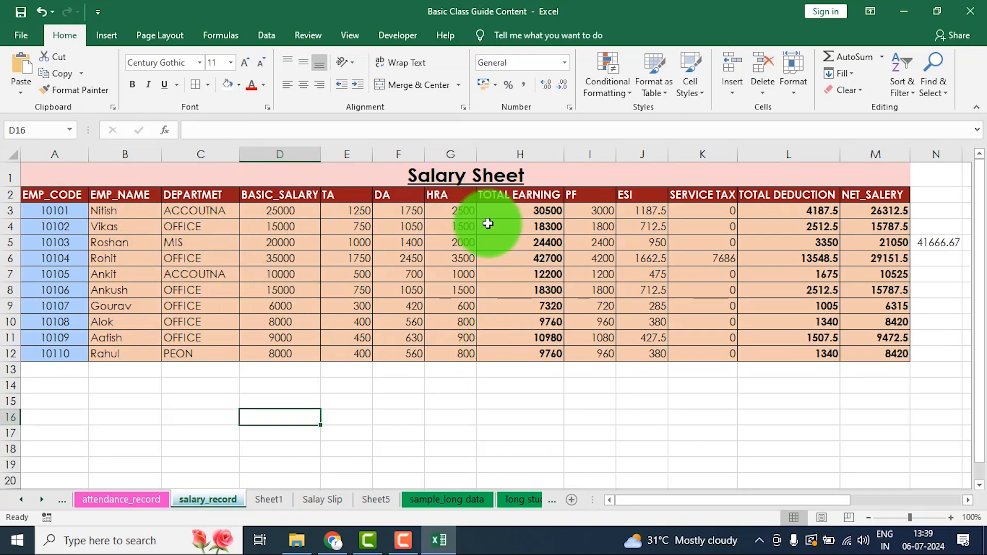
left_click(268, 499)
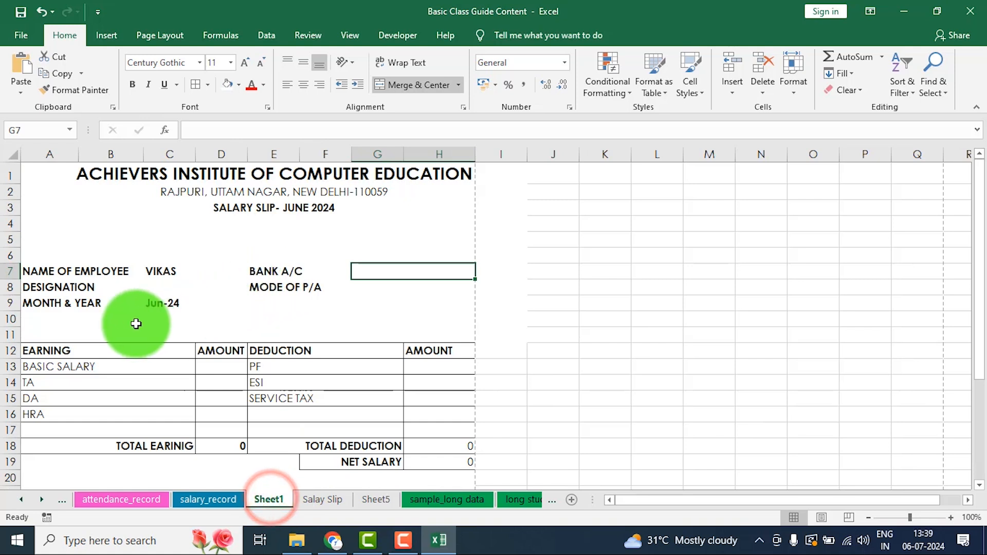
left_click(223, 369)
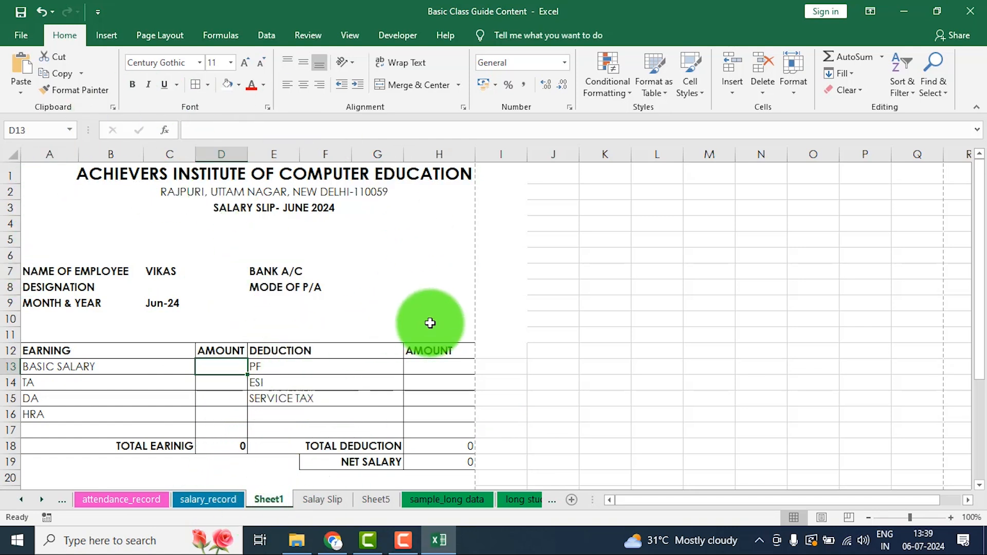
left_click(208, 499)
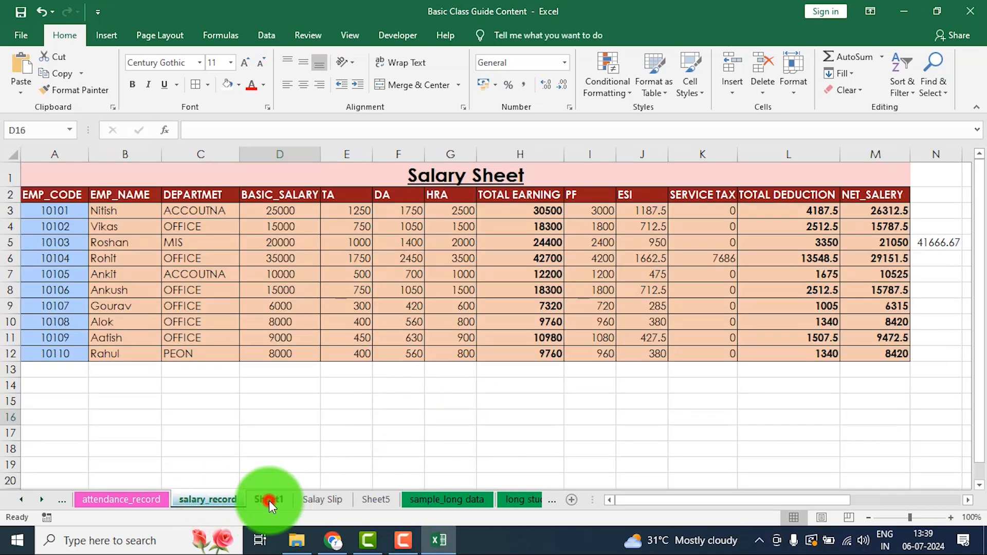
left_click(268, 499)
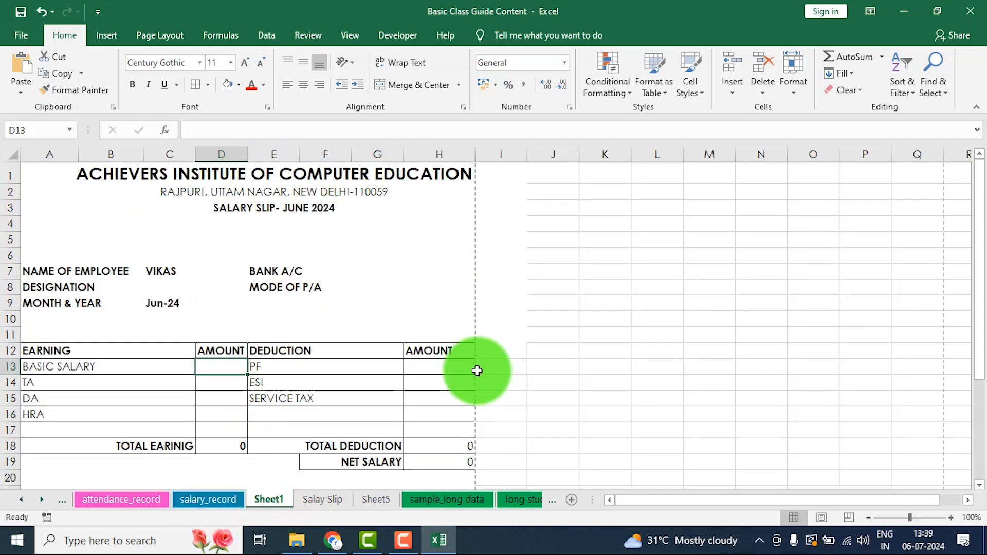
scroll(439, 406, "down", 3)
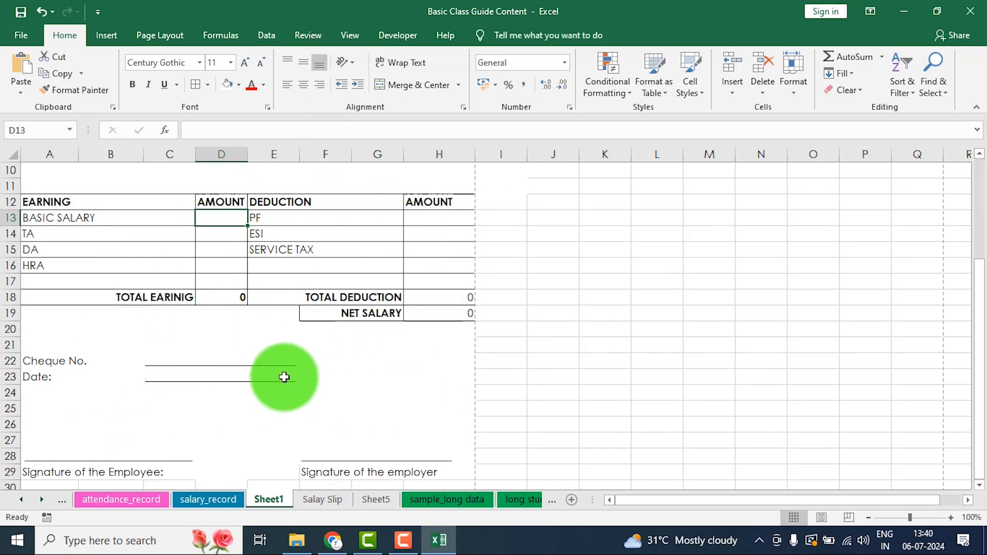
scroll(284, 377, "up", 3)
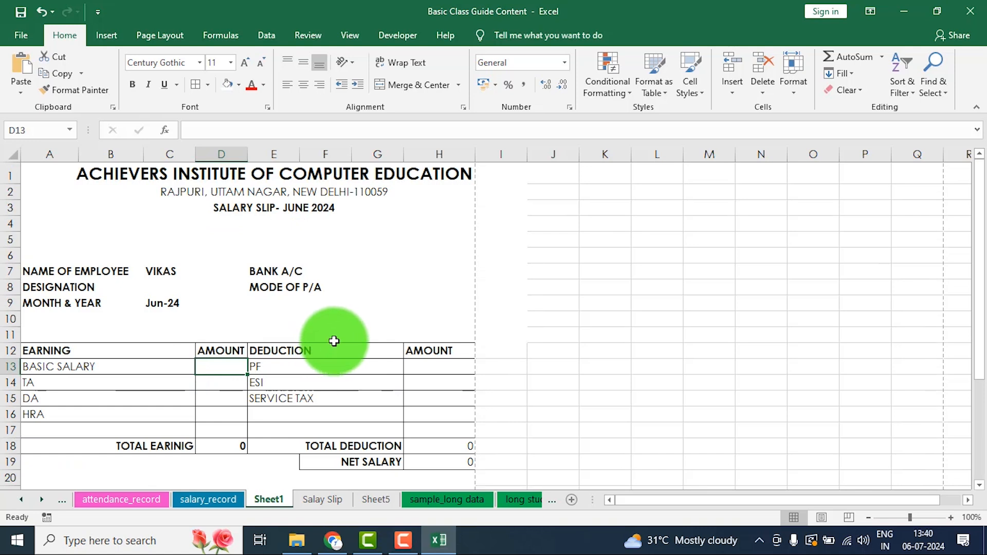